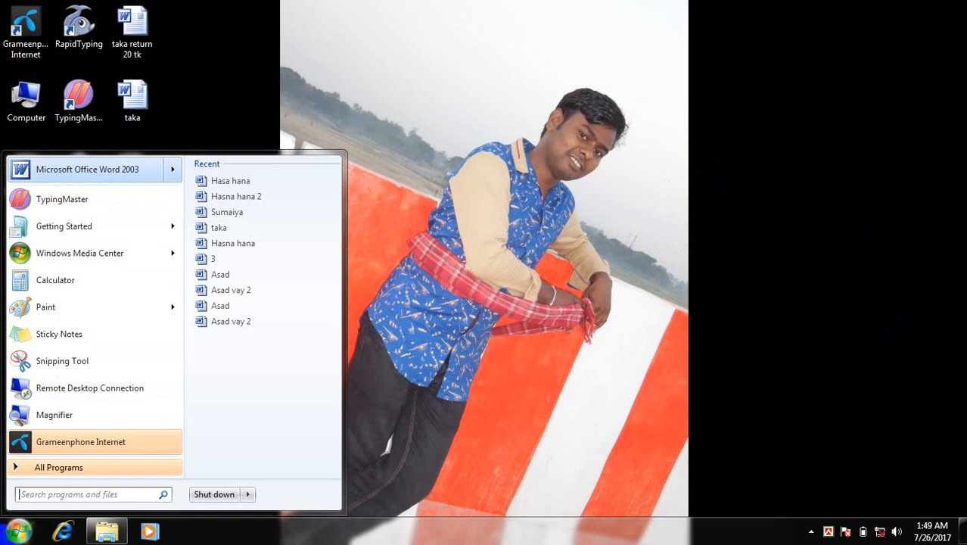
Launch Microsoft Office Word 2003 from the Microsoft Office program group
{"action": "left_click", "coordinate": [15, 534]}
{"action": "left_click", "coordinate": [13, 536]}
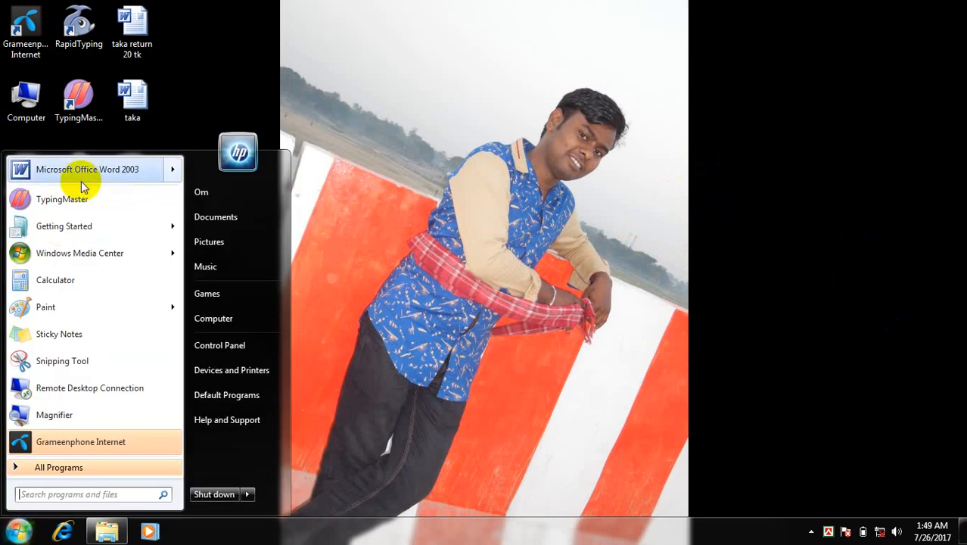
{"action": "mouse_move", "coordinate": [82, 173]}
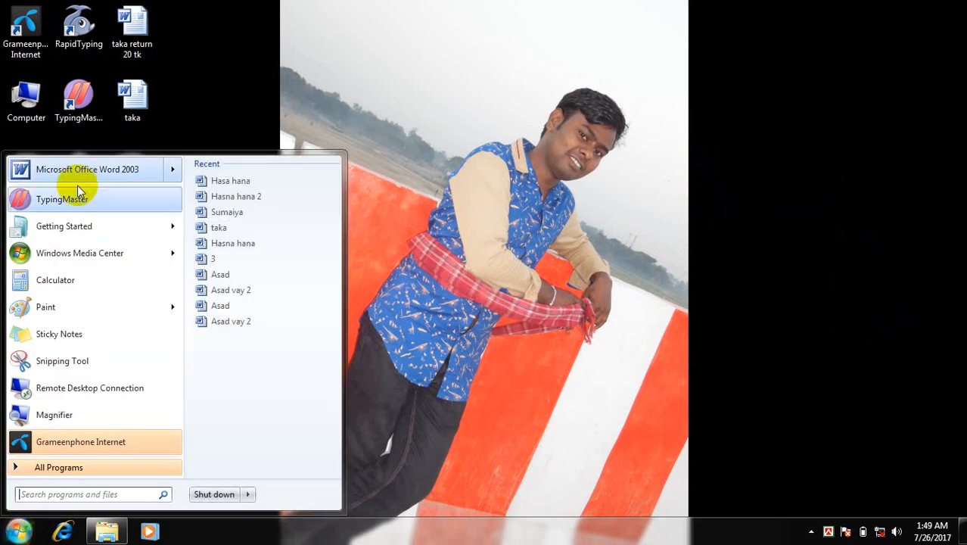
{"action": "left_click", "coordinate": [67, 467]}
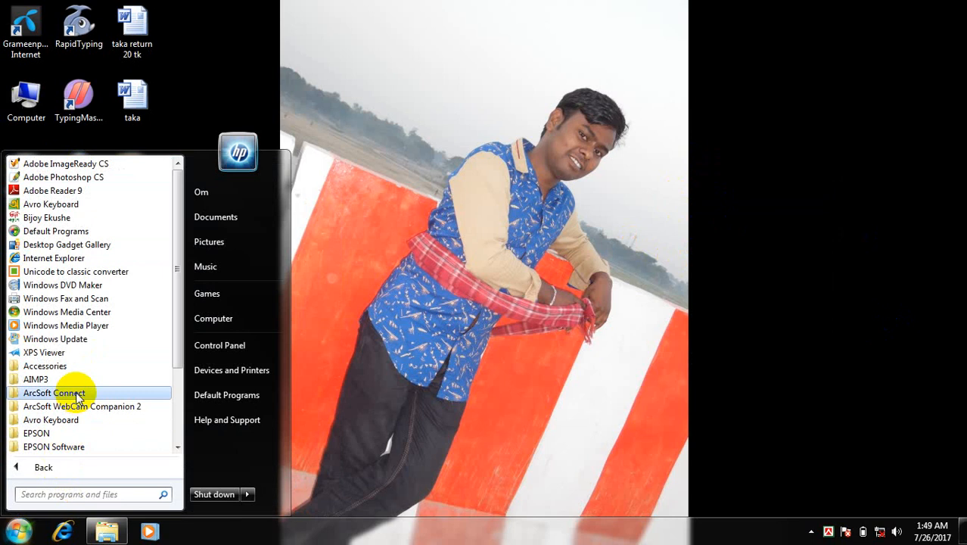
{"action": "scroll", "coordinate": [82, 403], "scroll_direction": "down", "scroll_amount": 3}
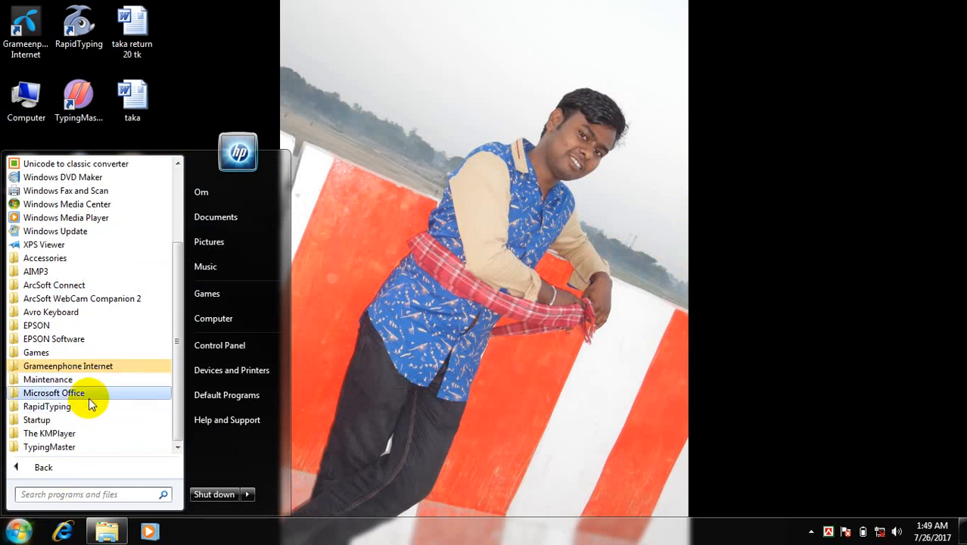
{"action": "left_click", "coordinate": [90, 394]}
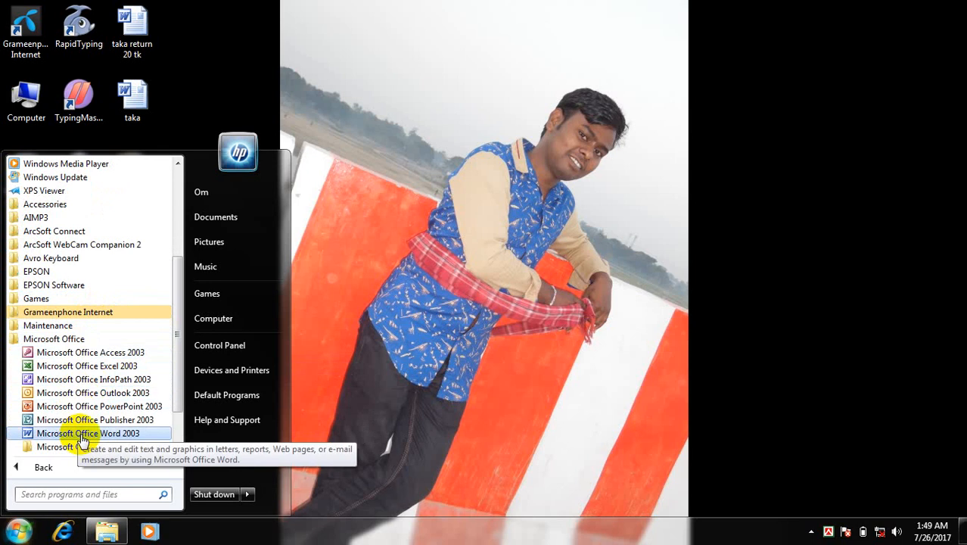
{"action": "left_click", "coordinate": [66, 436]}
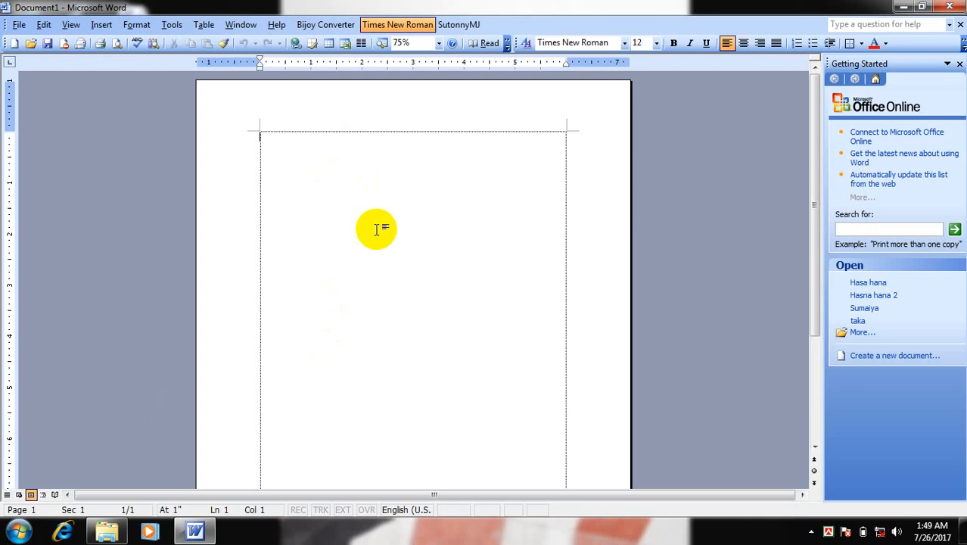
Save the blank document as "Topu" in My Documents and close Word
{"action": "scroll", "coordinate": [377, 229], "scroll_direction": "up", "scroll_amount": 2, "text": "ctrl"}
{"action": "scroll", "coordinate": [377, 226], "scroll_direction": "up", "scroll_amount": 2, "text": "ctrl"}
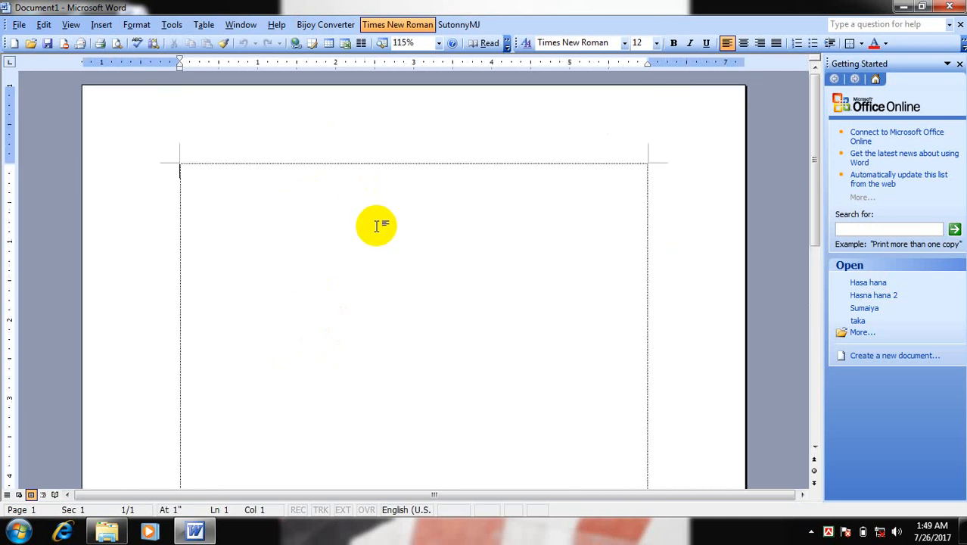
{"action": "left_click", "coordinate": [20, 27]}
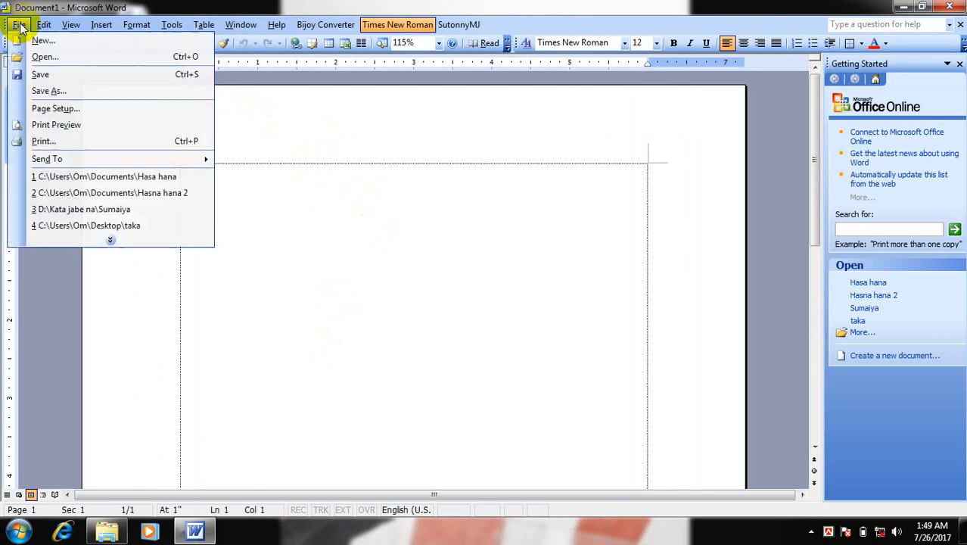
{"action": "left_click", "coordinate": [41, 75]}
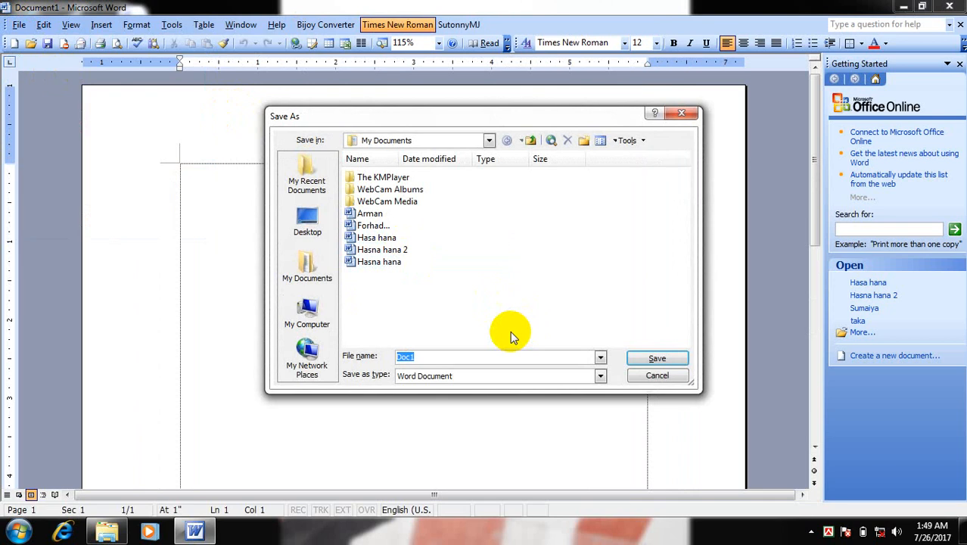
{"action": "type", "text": "Topu"}
{"action": "left_click", "coordinate": [656, 361]}
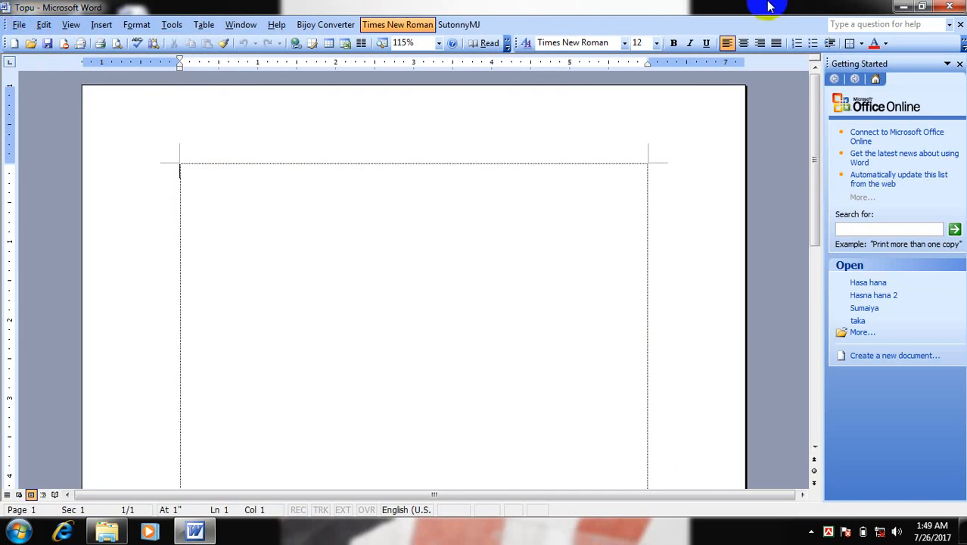
{"action": "left_click", "coordinate": [959, 6]}
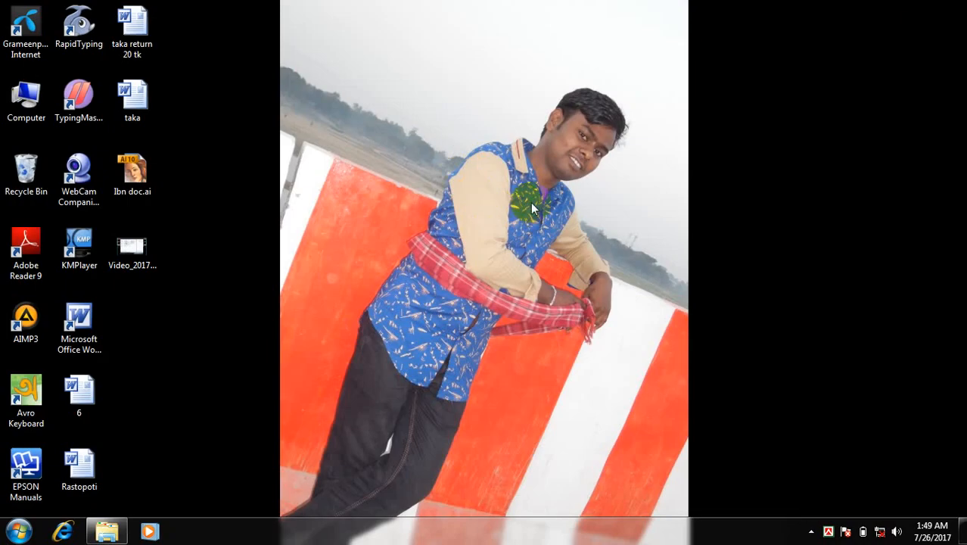
Start Microsoft Office Word 2003 again with a new blank document
{"action": "key", "text": "super"}
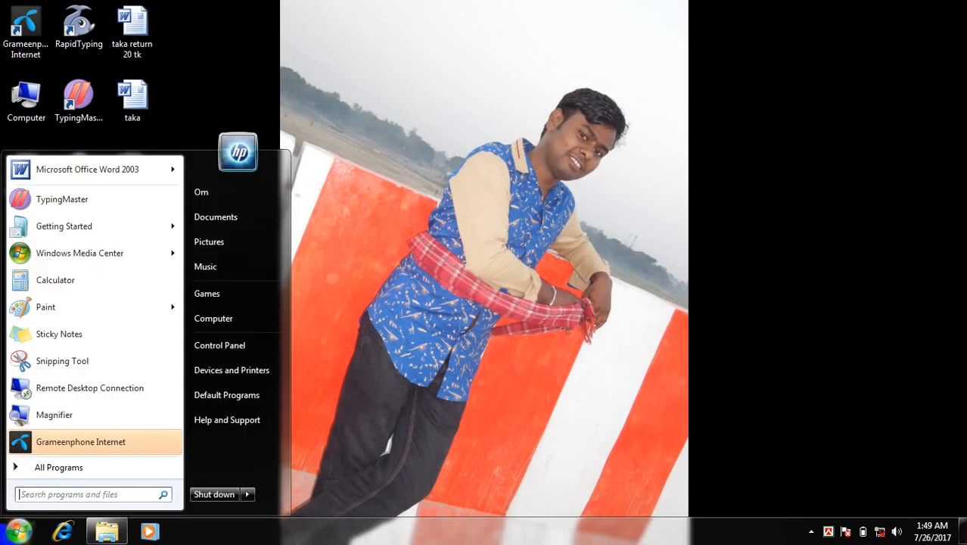
{"action": "left_click", "coordinate": [59, 467]}
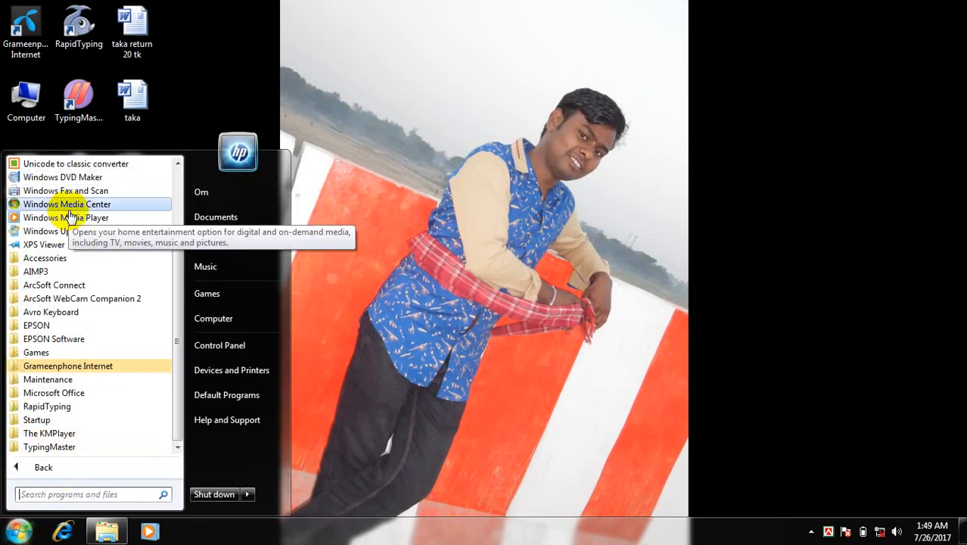
{"action": "left_click", "coordinate": [57, 464]}
{"action": "left_click", "coordinate": [93, 168]}
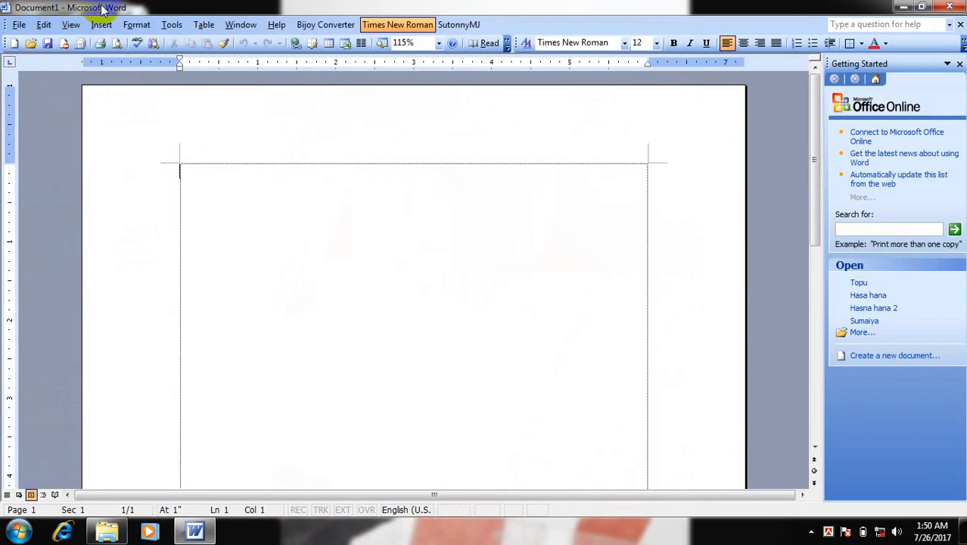
Save the new blank document in My Documents under the file name "Topu 2"
{"action": "left_click", "coordinate": [18, 25]}
{"action": "mouse_move", "coordinate": [44, 25]}
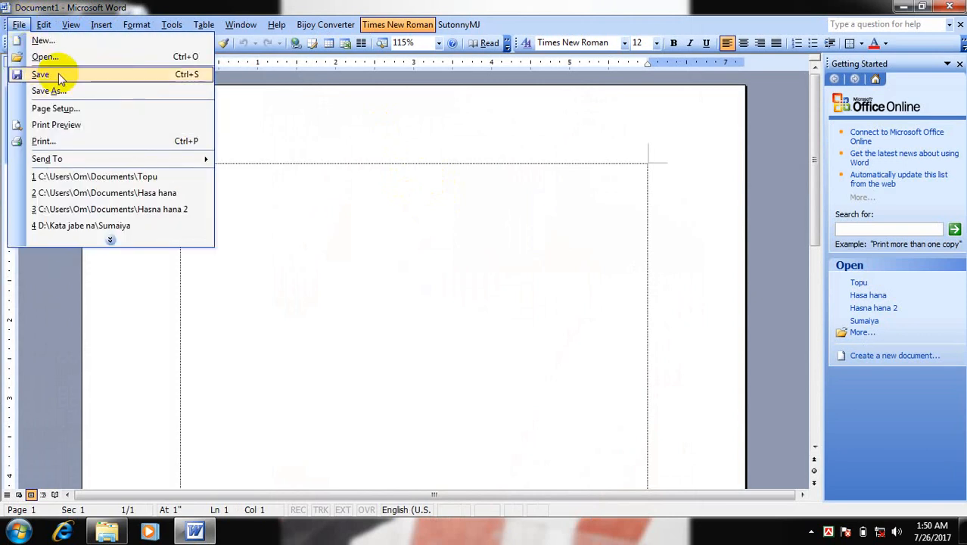
{"action": "left_click", "coordinate": [57, 74]}
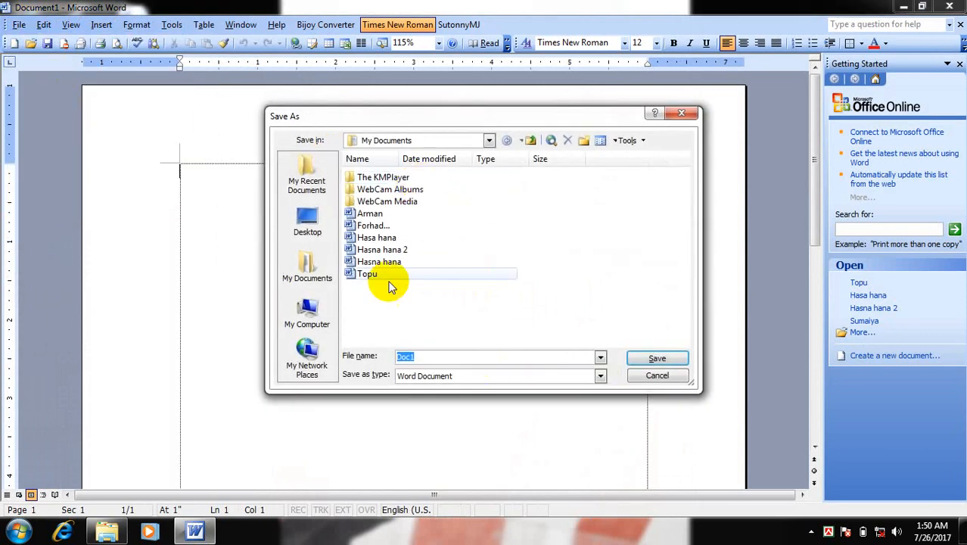
{"action": "left_click", "coordinate": [366, 274]}
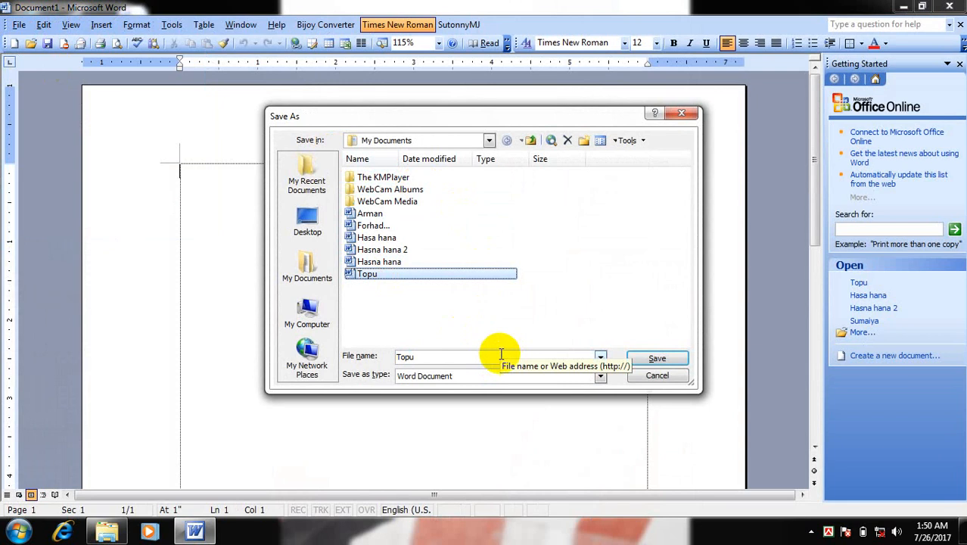
{"action": "left_click", "coordinate": [501, 353]}
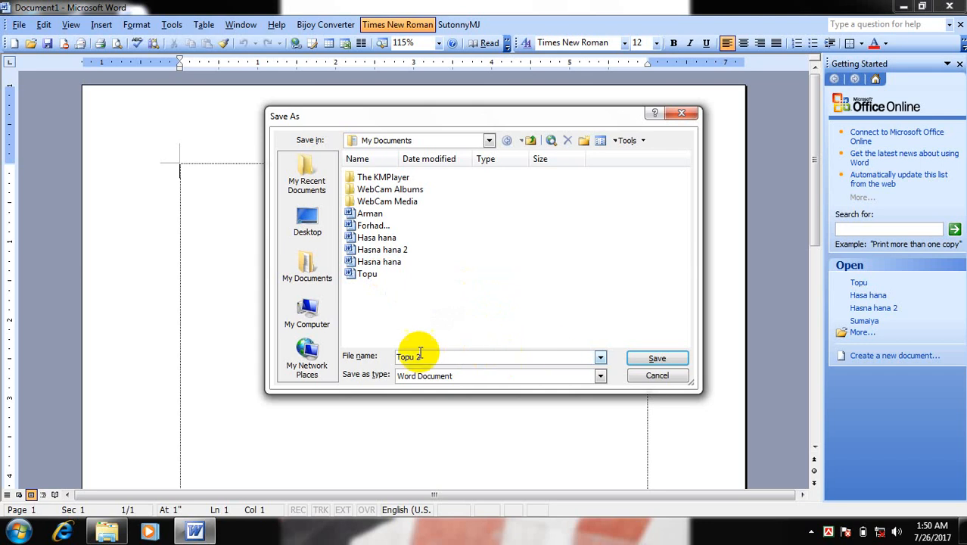
{"action": "left_click", "coordinate": [651, 361]}
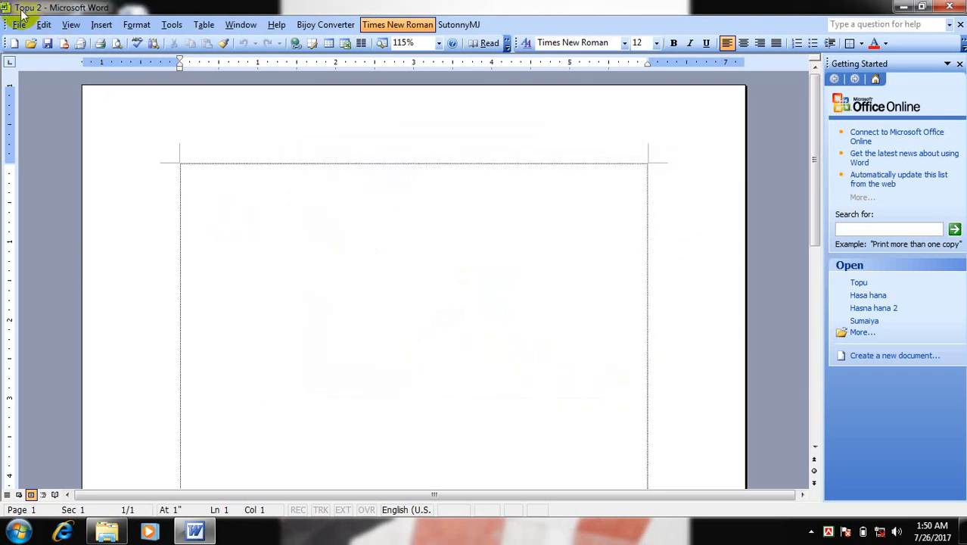
Enter the text "Topu" on the first line of the document and close Word, keeping the change
{"action": "left_click", "coordinate": [217, 219]}
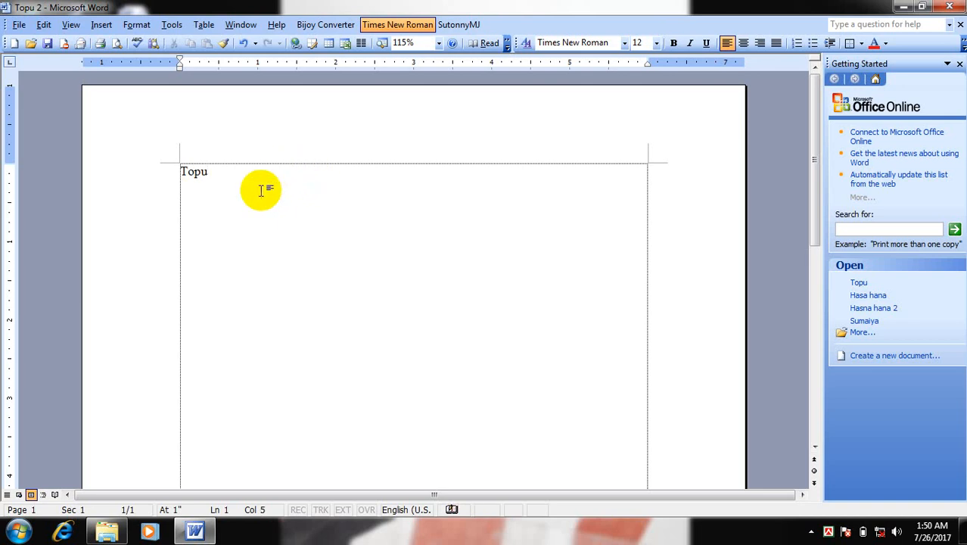
{"action": "left_click", "coordinate": [954, 7]}
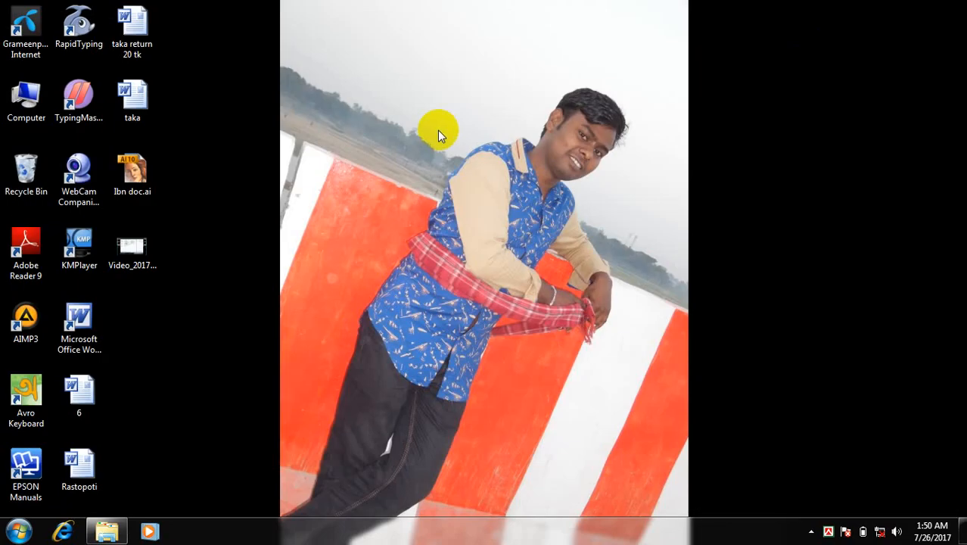
Relaunch Microsoft Office Word 2003 and open the document "Topu 2" from My Documents
{"action": "left_click", "coordinate": [18, 531]}
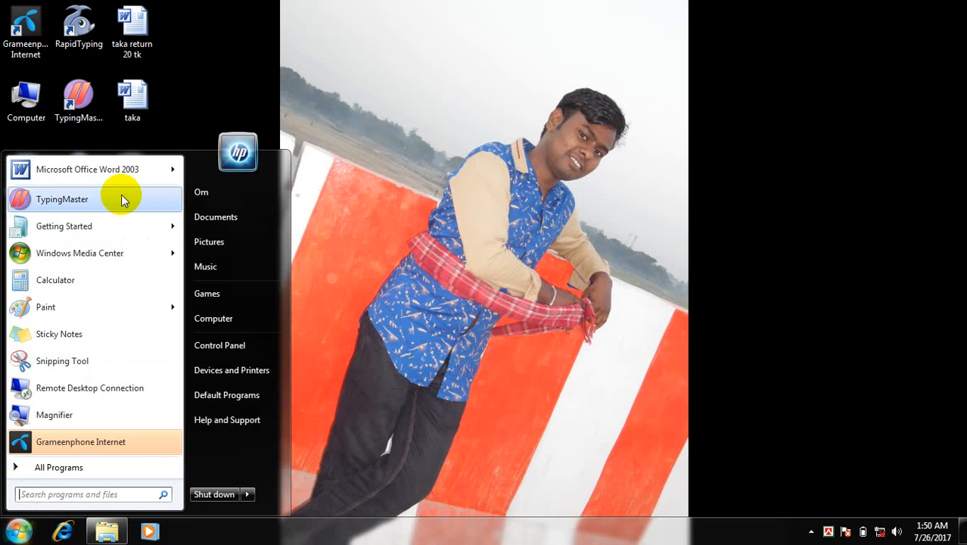
{"action": "left_click", "coordinate": [85, 174]}
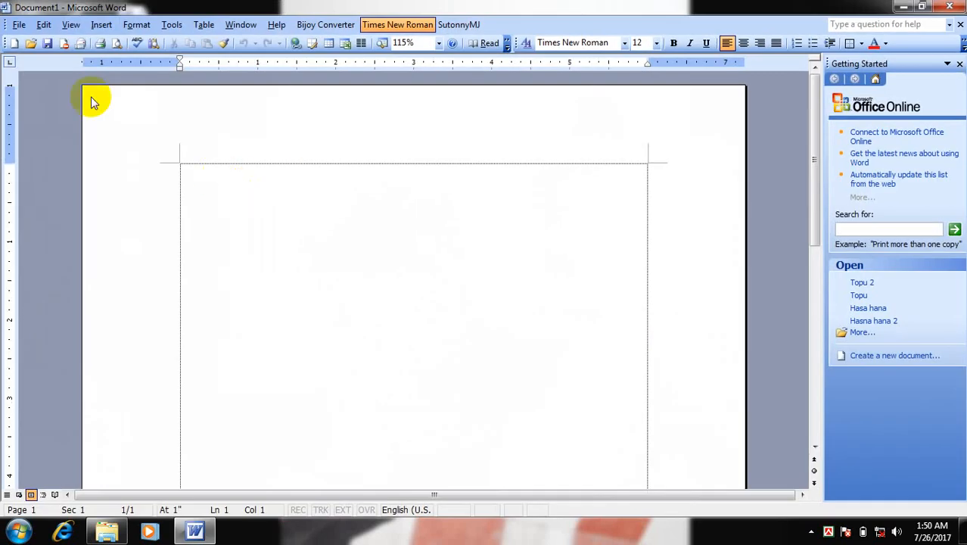
{"action": "left_click", "coordinate": [19, 25]}
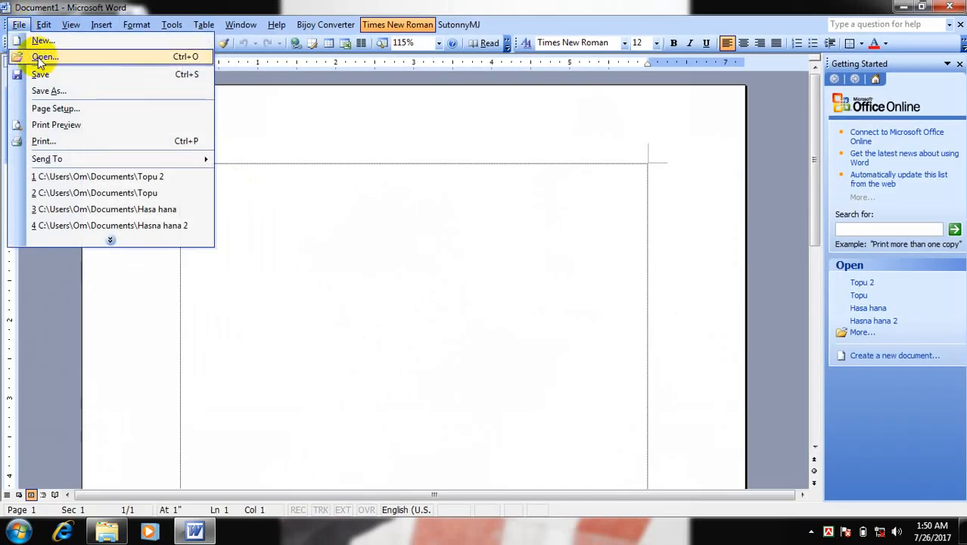
{"action": "left_click", "coordinate": [38, 57]}
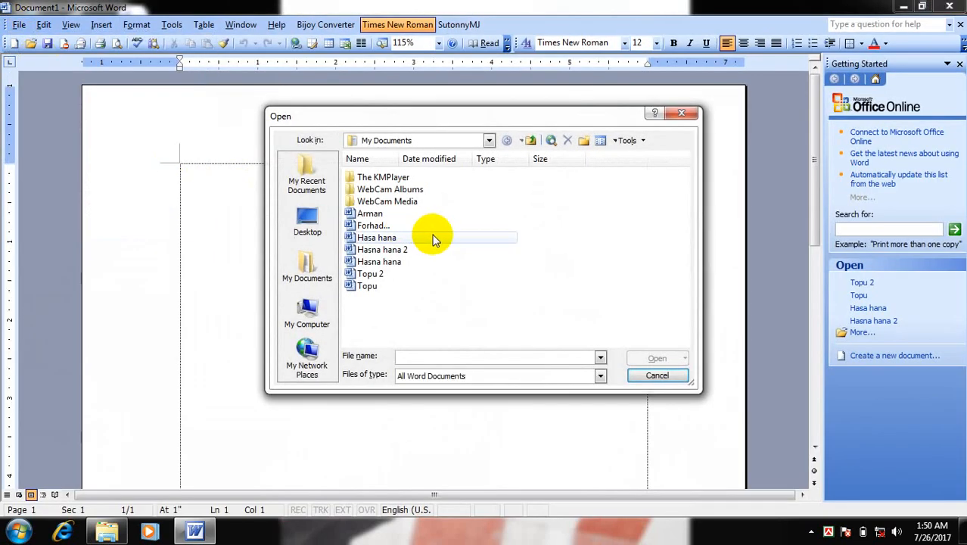
{"action": "left_click", "coordinate": [371, 273]}
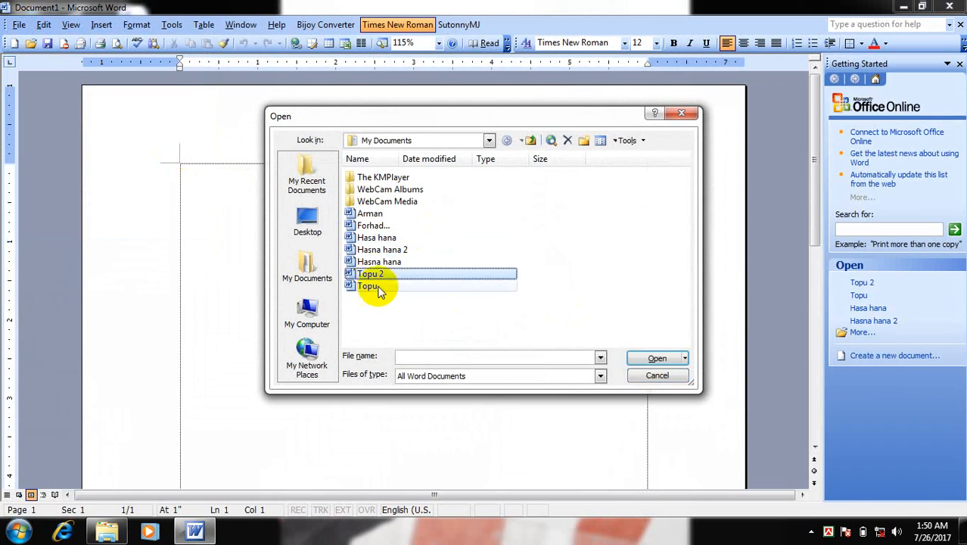
{"action": "left_click", "coordinate": [657, 358]}
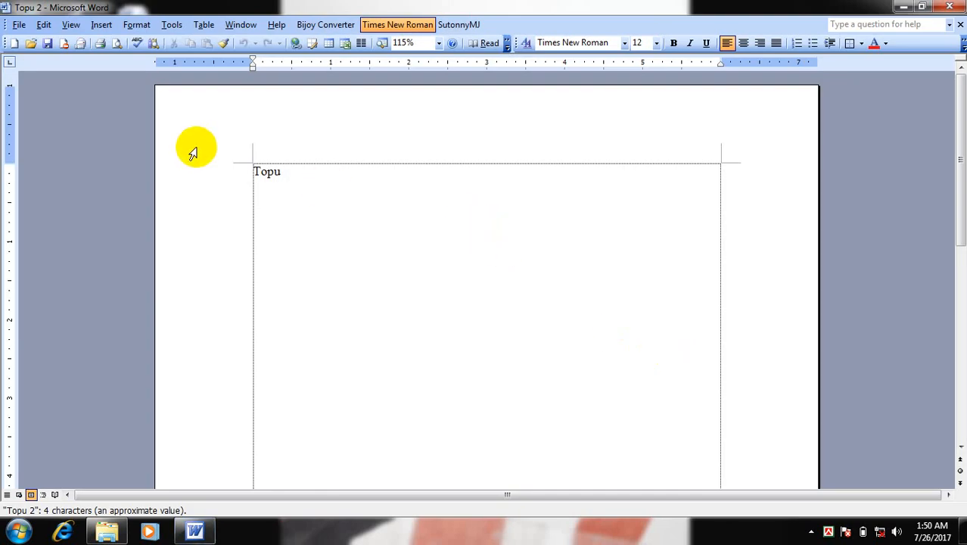
Open the document's Page Setup and examine the top, bottom, left and right margin settings
{"action": "left_click", "coordinate": [19, 25]}
{"action": "left_click", "coordinate": [118, 238]}
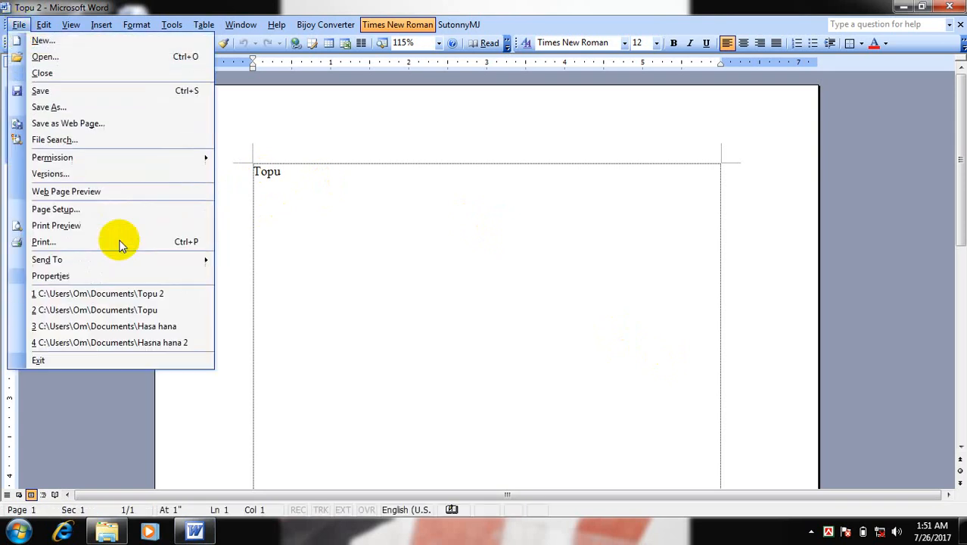
{"action": "left_click", "coordinate": [72, 213]}
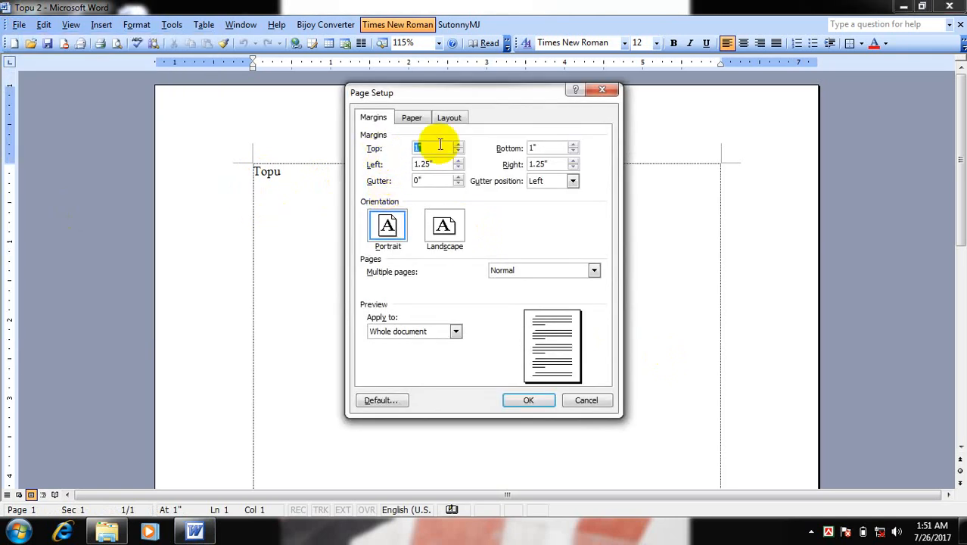
{"action": "left_click", "coordinate": [511, 142]}
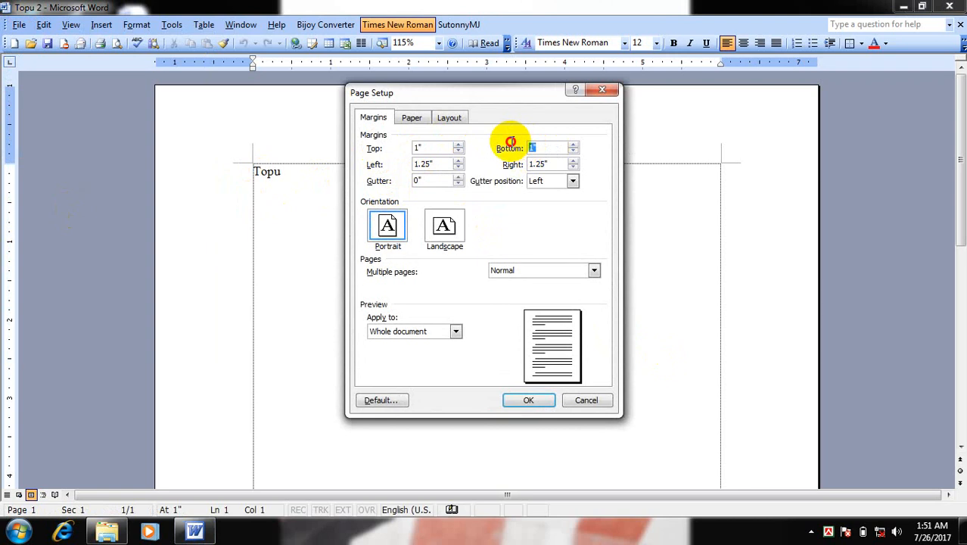
{"action": "left_click", "coordinate": [402, 164]}
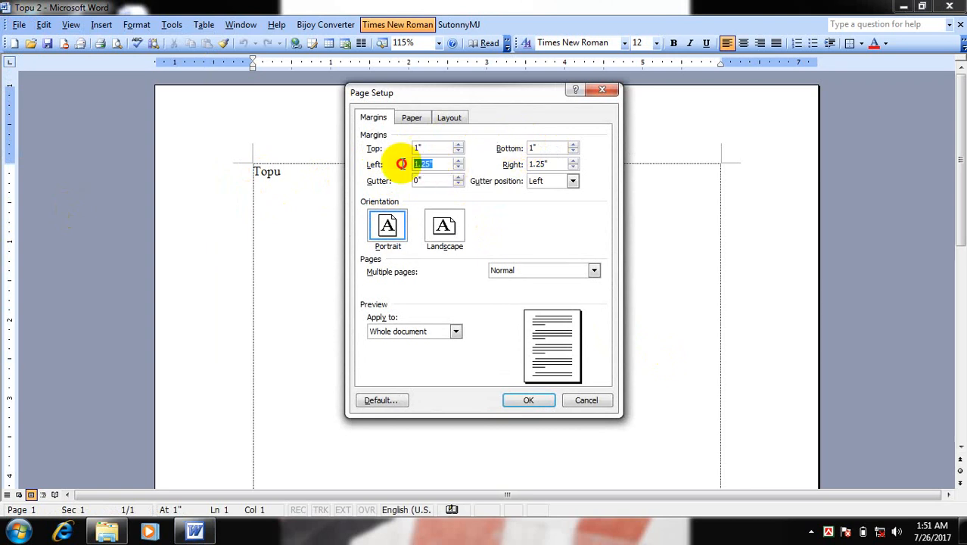
{"action": "left_click", "coordinate": [512, 164]}
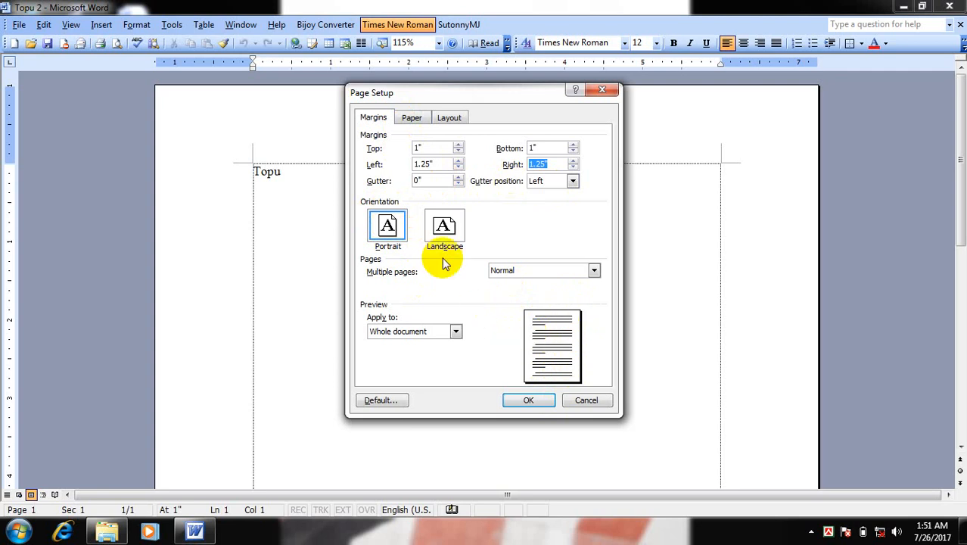
Try the Landscape orientation for the whole document and switch back to Portrait
{"action": "left_click", "coordinate": [444, 226]}
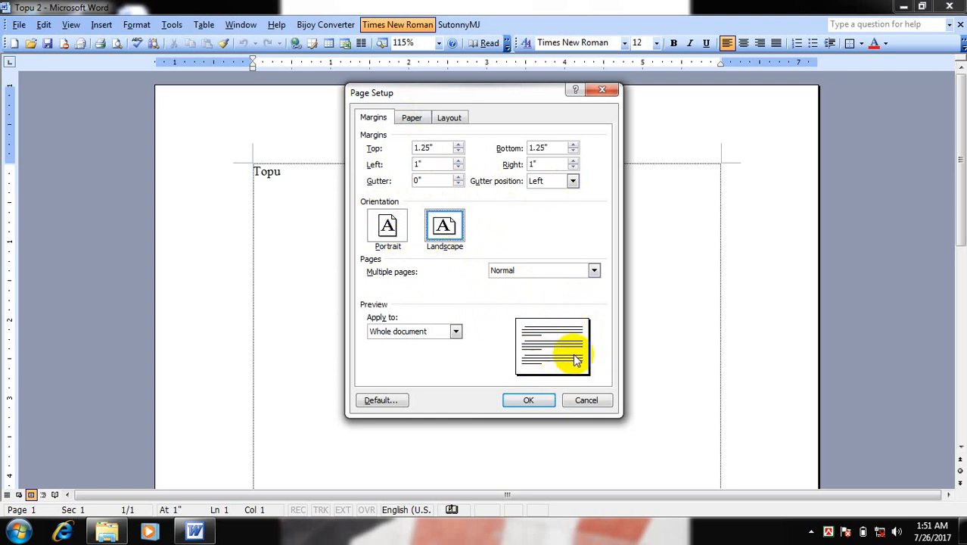
{"action": "left_click", "coordinate": [386, 226]}
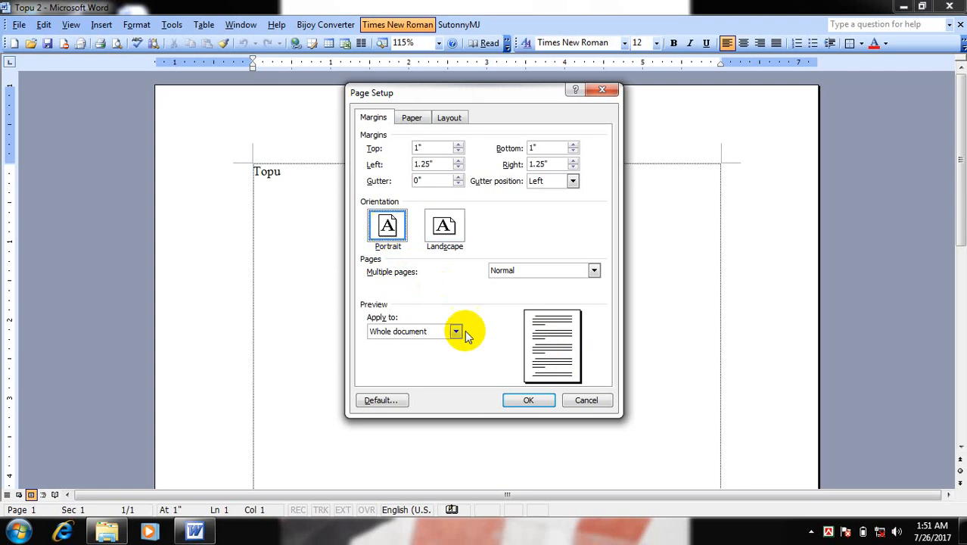
Keep the page in Portrait orientation and set the left margin to 1.25 and the right margin to .6
{"action": "left_click", "coordinate": [445, 225]}
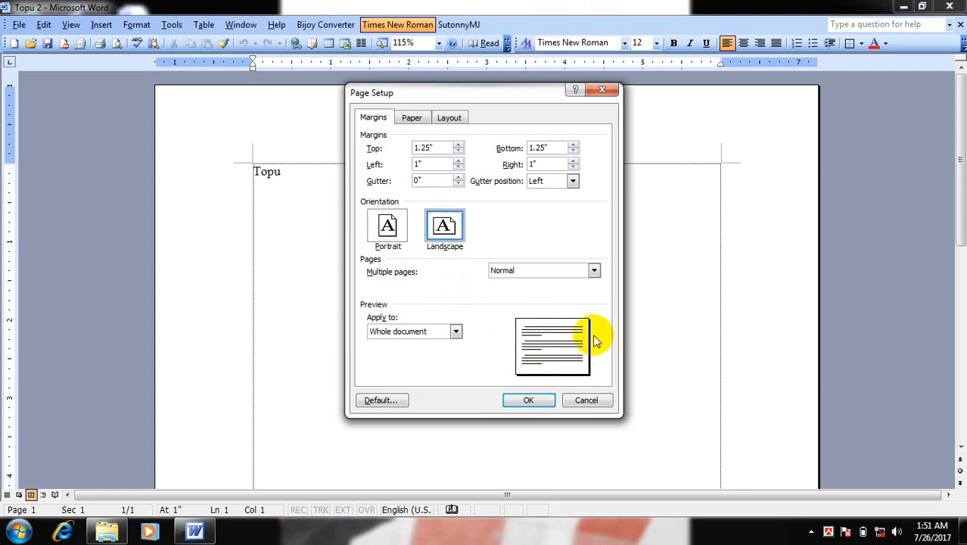
{"action": "left_click", "coordinate": [387, 225]}
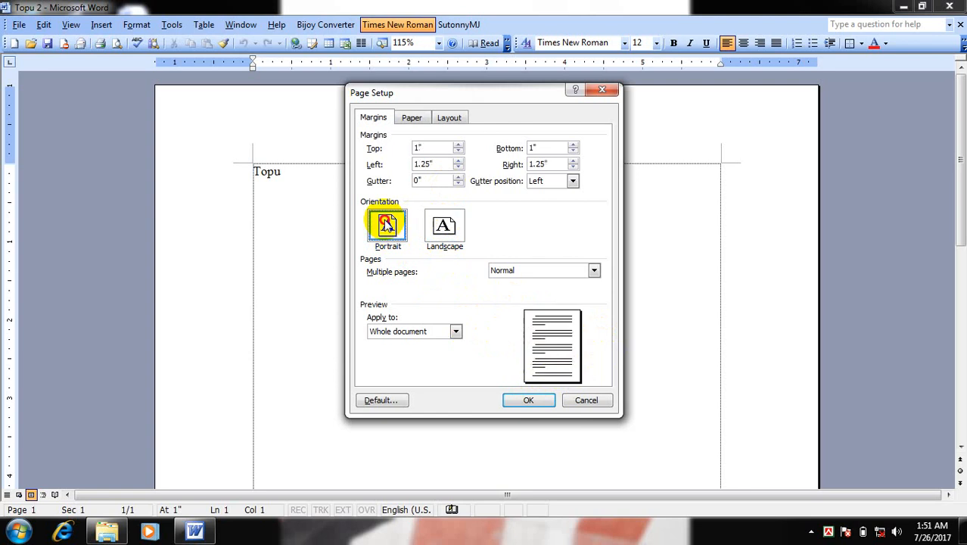
{"action": "double_click", "coordinate": [417, 147]}
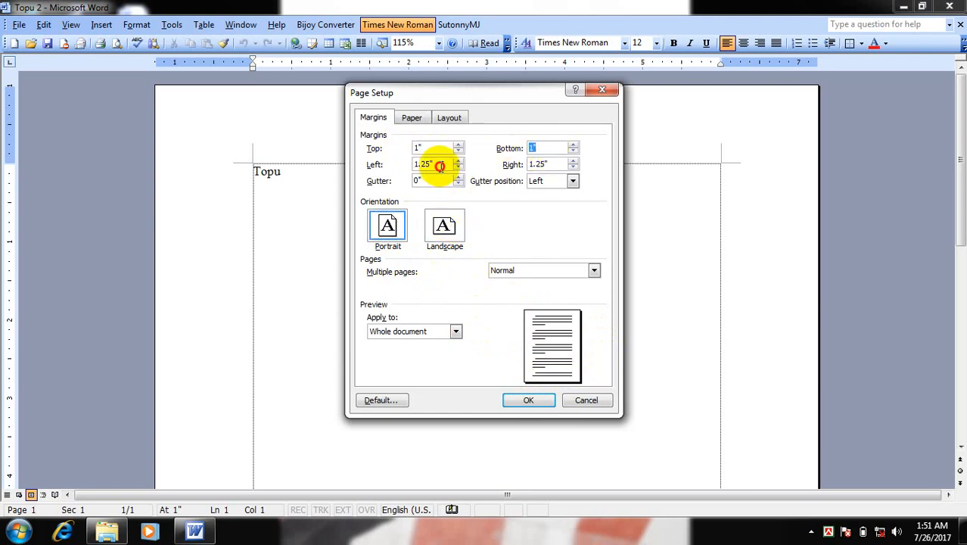
{"action": "double_click", "coordinate": [436, 164]}
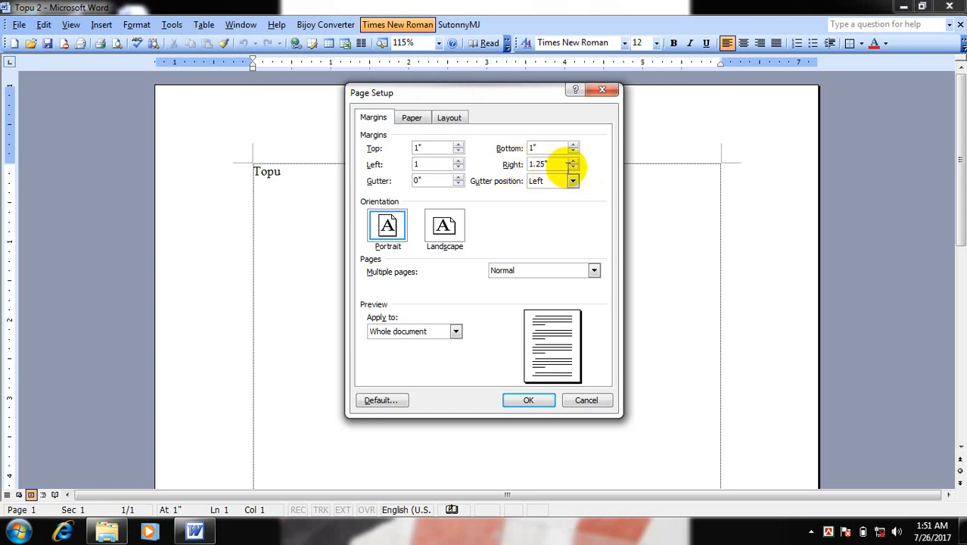
{"action": "key", "text": "Tab"}
{"action": "type", "text": "1"}
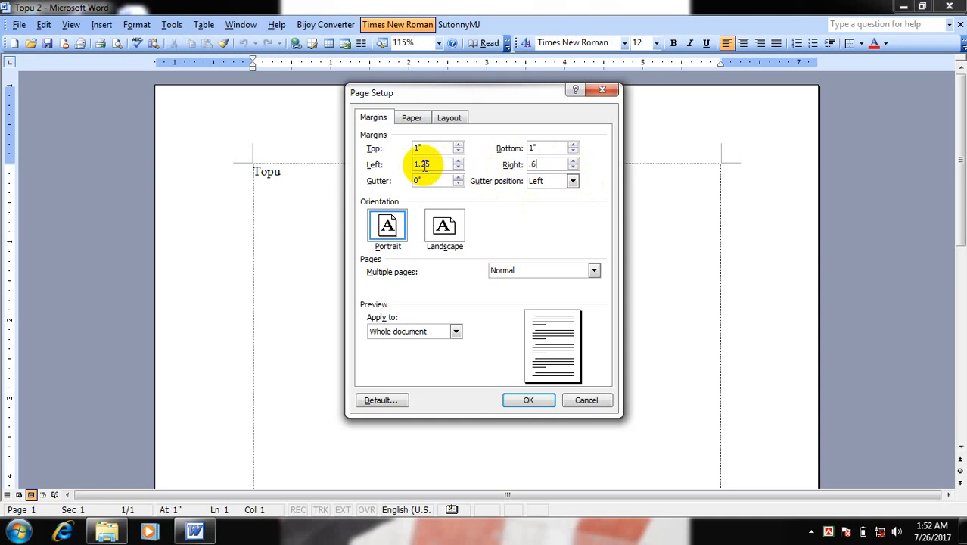
Set the paper size to A4 210 x 297 mm and look through the other available sizes
{"action": "left_click", "coordinate": [413, 119]}
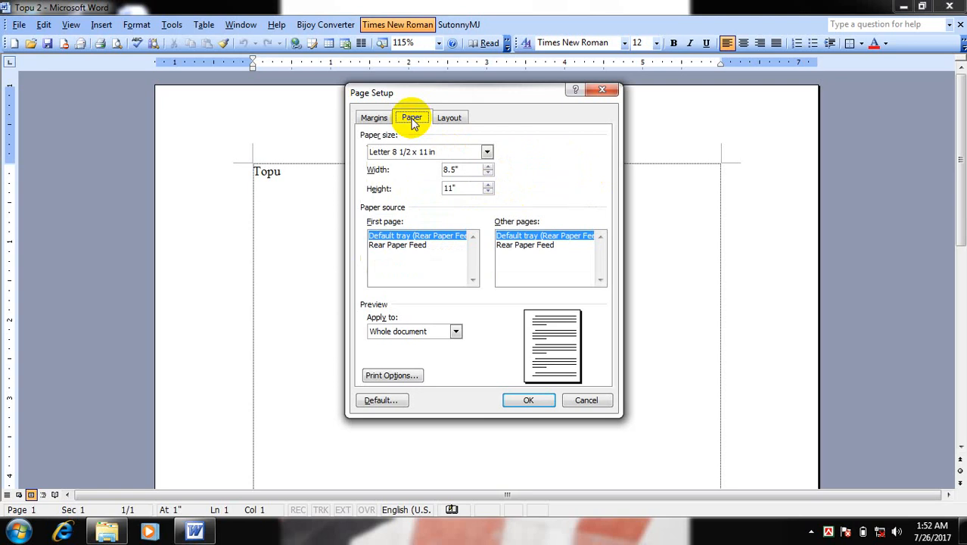
{"action": "left_click", "coordinate": [409, 152]}
{"action": "scroll", "coordinate": [416, 186], "scroll_direction": "up", "scroll_amount": 1}
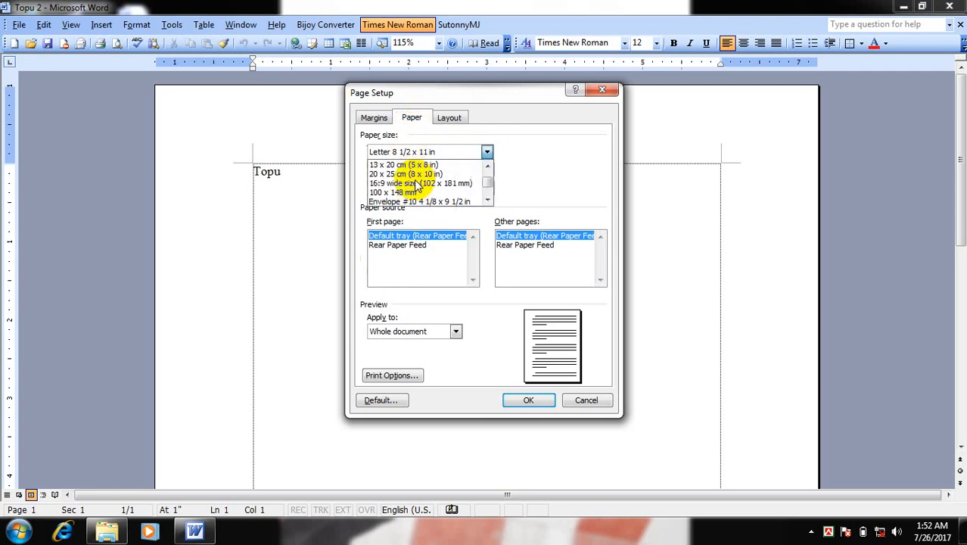
{"action": "scroll", "coordinate": [416, 183], "scroll_direction": "up", "scroll_amount": 2}
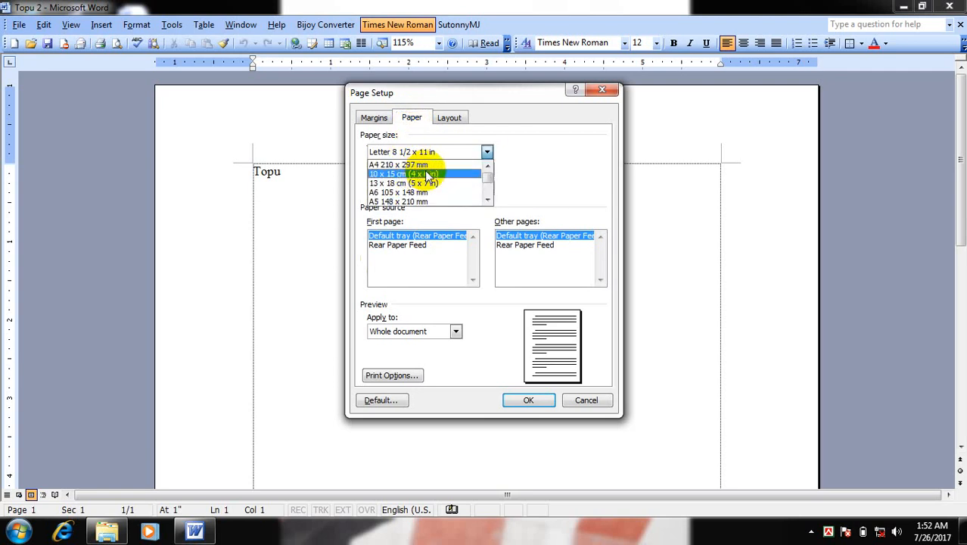
{"action": "left_click", "coordinate": [427, 165]}
{"action": "left_click", "coordinate": [432, 154]}
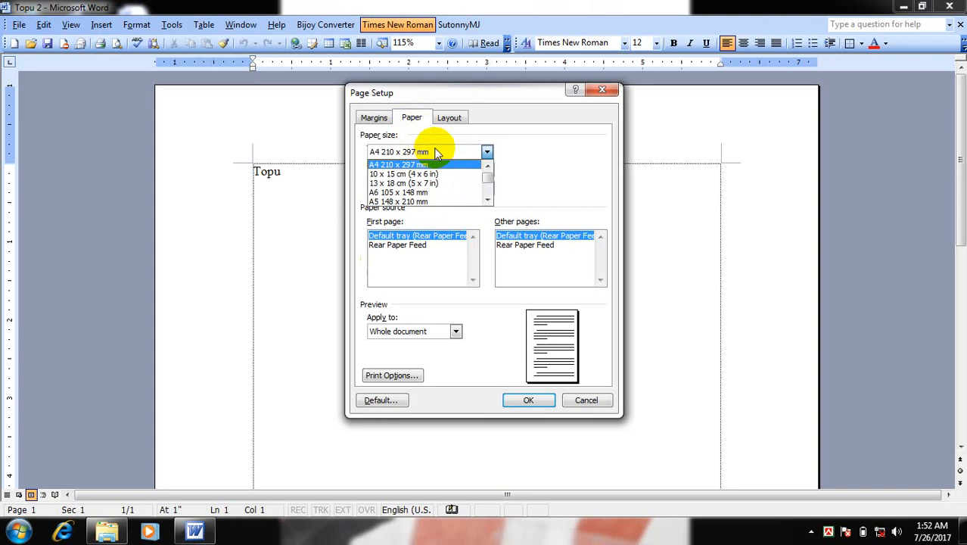
{"action": "scroll", "coordinate": [426, 194], "scroll_direction": "down", "scroll_amount": 1}
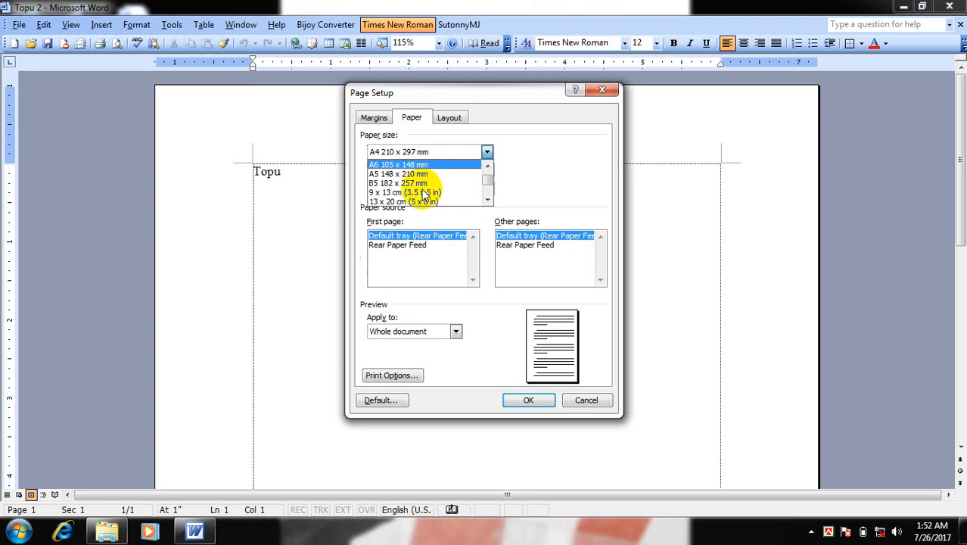
{"action": "left_click", "coordinate": [441, 152]}
{"action": "left_click", "coordinate": [413, 122]}
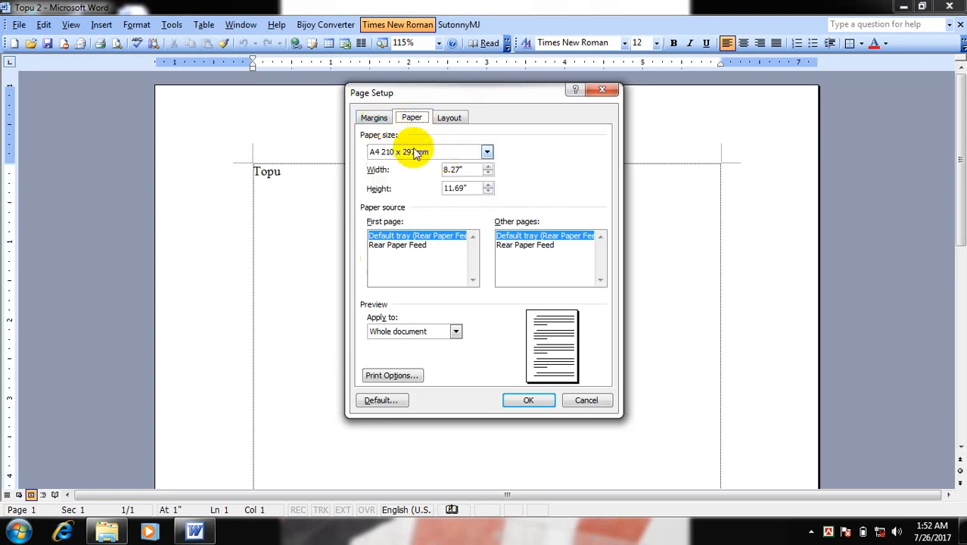
{"action": "left_click", "coordinate": [415, 154]}
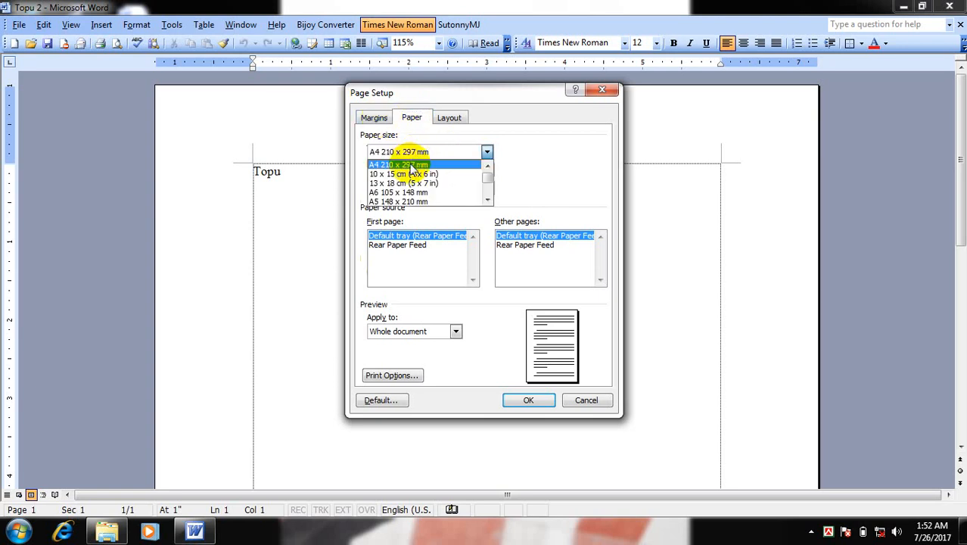
{"action": "left_click", "coordinate": [410, 165]}
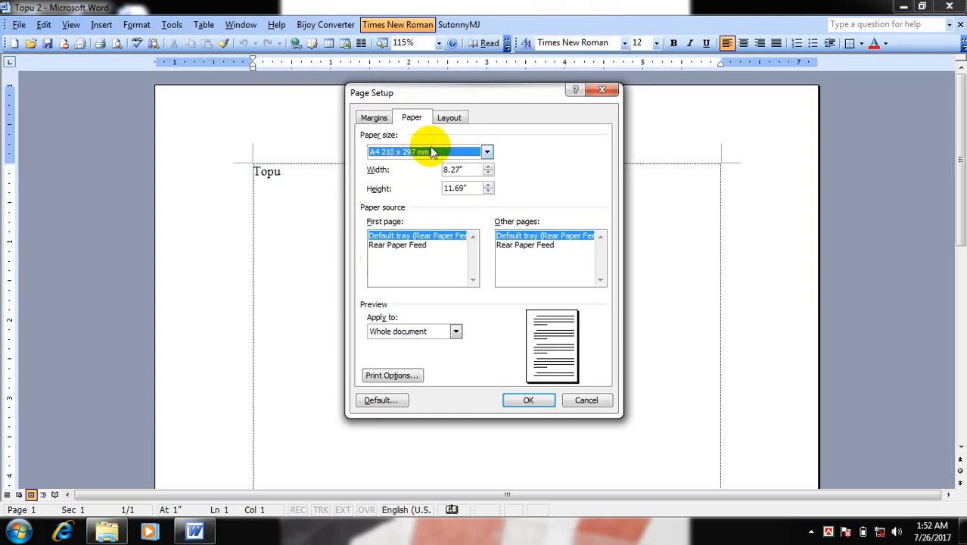
Set the paper size to Legal 8 1/2 x 14 in and apply the page setup to the whole document
{"action": "left_click", "coordinate": [428, 149]}
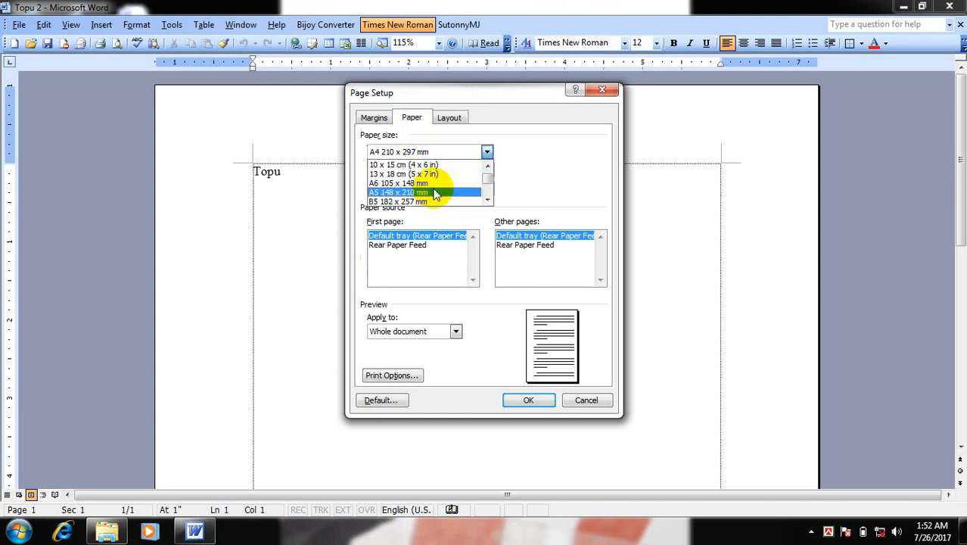
{"action": "left_click", "coordinate": [491, 203]}
{"action": "left_click", "coordinate": [490, 203]}
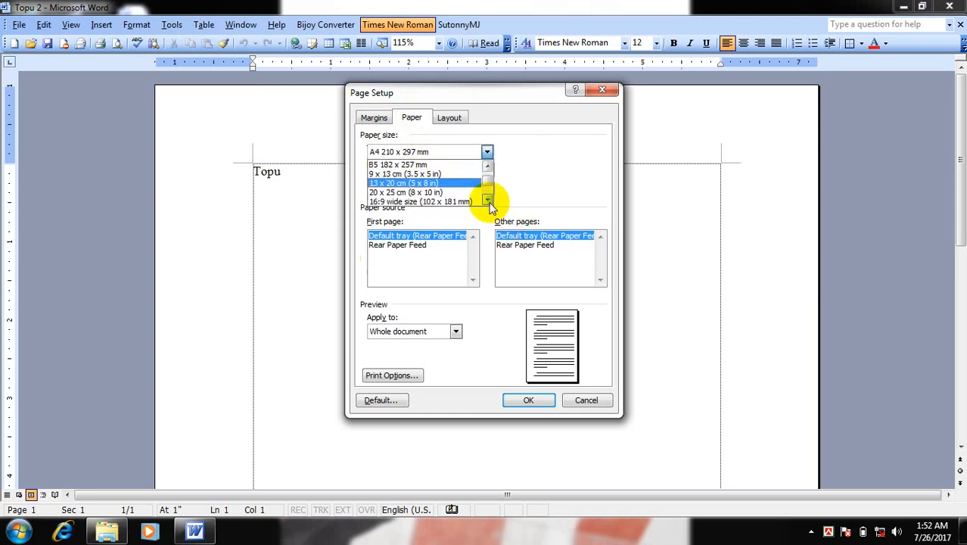
{"action": "left_click", "coordinate": [491, 202]}
{"action": "left_click", "coordinate": [491, 203]}
{"action": "left_click", "coordinate": [490, 202]}
{"action": "left_click", "coordinate": [491, 203]}
{"action": "left_click", "coordinate": [491, 203]}
{"action": "left_click", "coordinate": [491, 203]}
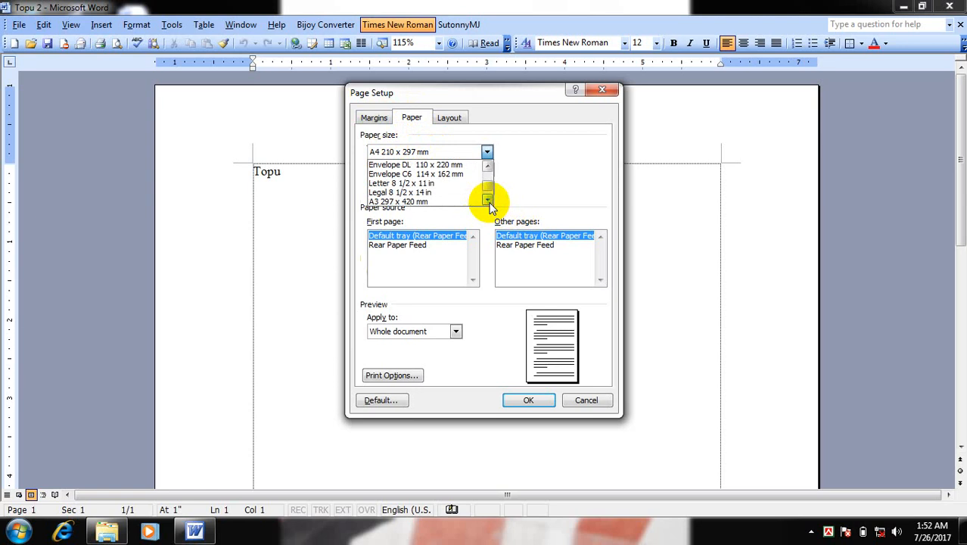
{"action": "left_click", "coordinate": [395, 192]}
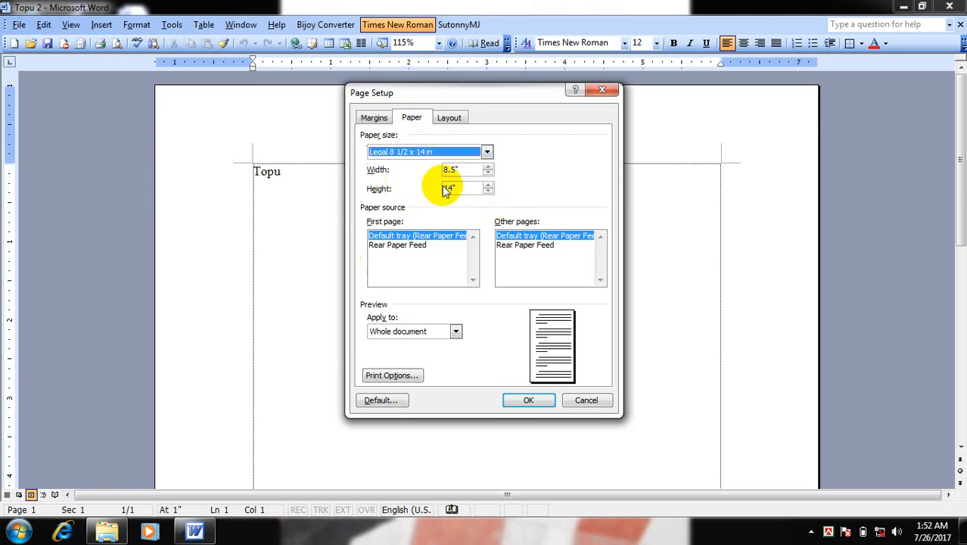
{"action": "left_click", "coordinate": [529, 400]}
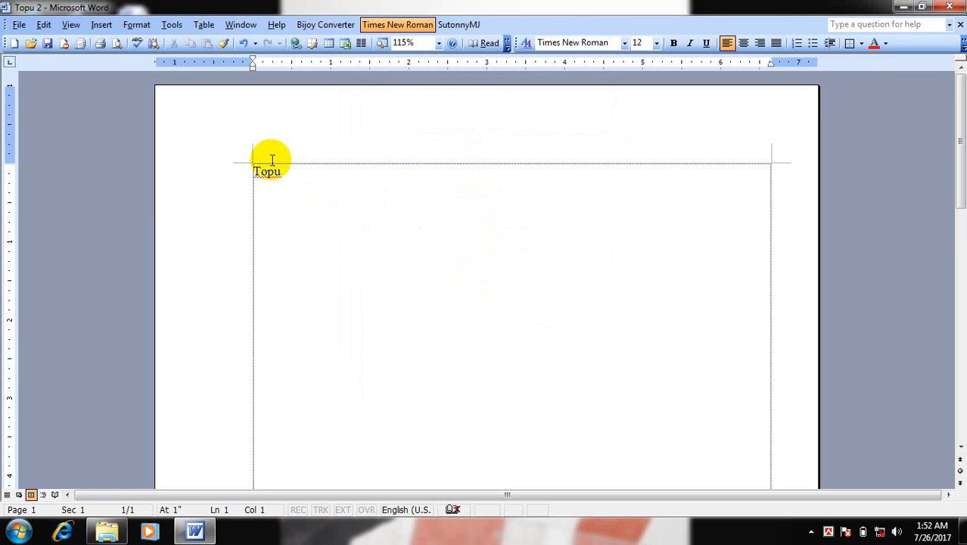
Copy the word "Topu" on the first line of the document
{"action": "key", "text": "End"}
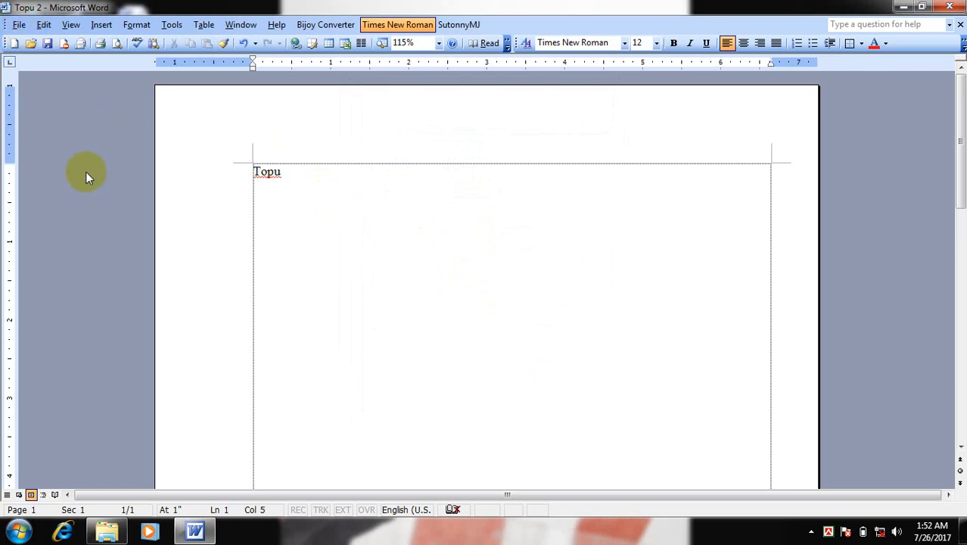
{"action": "left_click", "coordinate": [43, 26]}
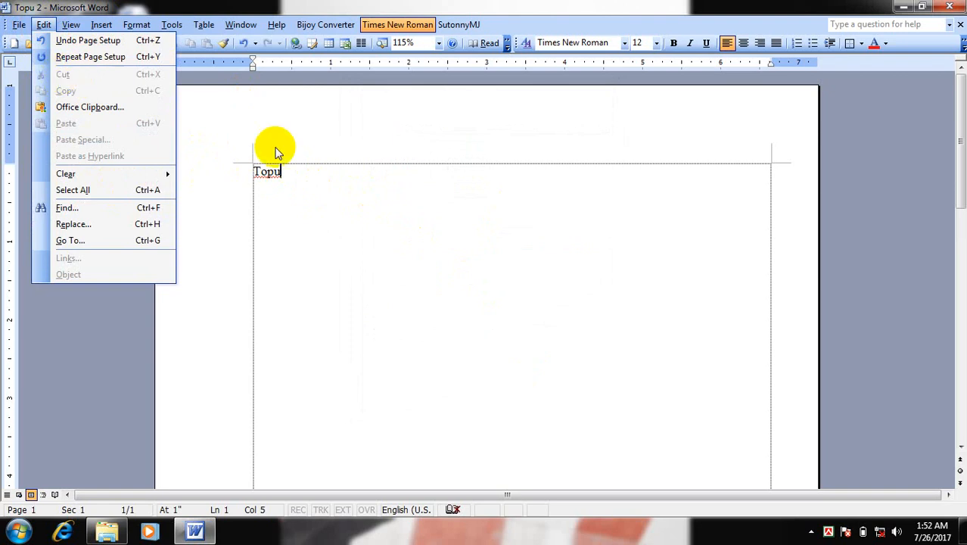
{"action": "left_click", "coordinate": [330, 176]}
{"action": "left_click_drag", "start_coordinate": [326, 172], "coordinate": [231, 174]}
{"action": "left_click", "coordinate": [284, 169]}
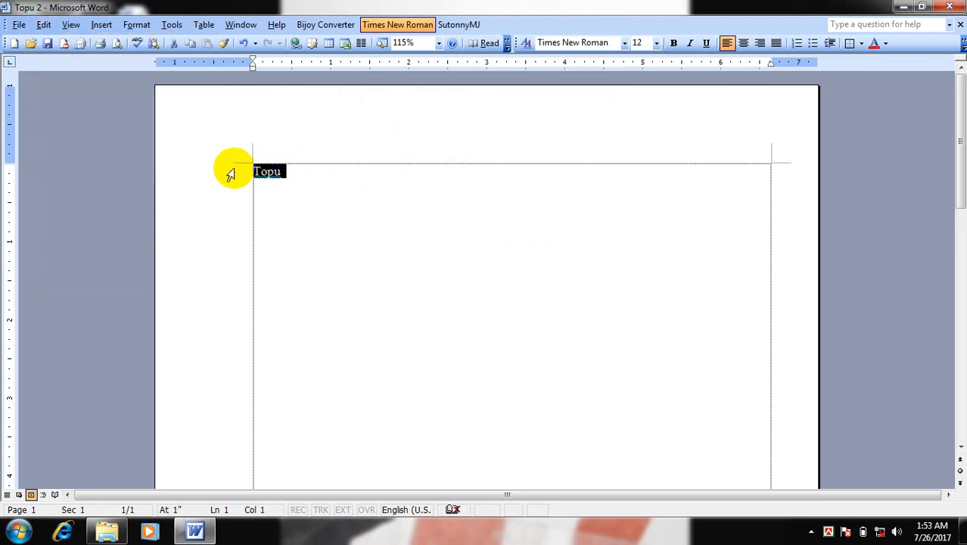
{"action": "left_click", "coordinate": [304, 174]}
{"action": "left_click_drag", "start_coordinate": [306, 173], "coordinate": [244, 168]}
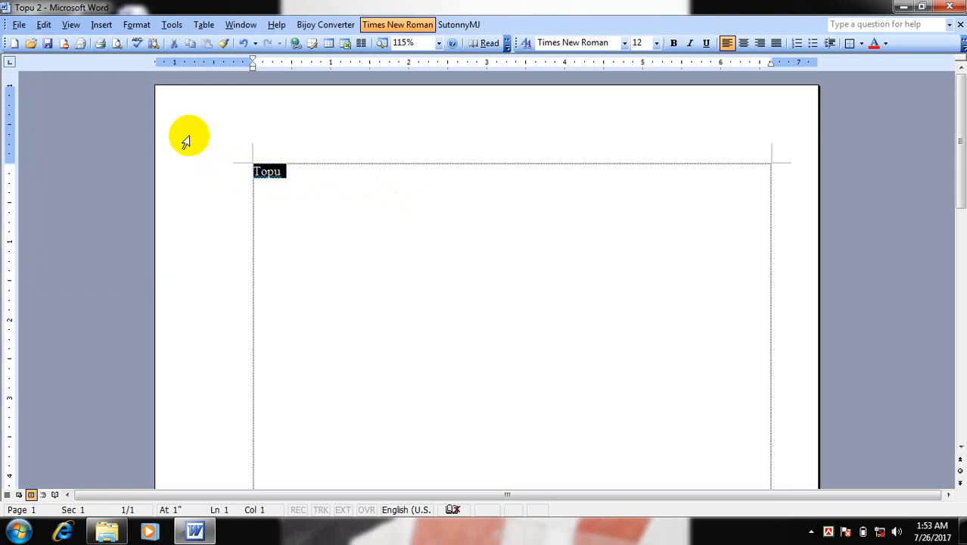
{"action": "left_click", "coordinate": [44, 26]}
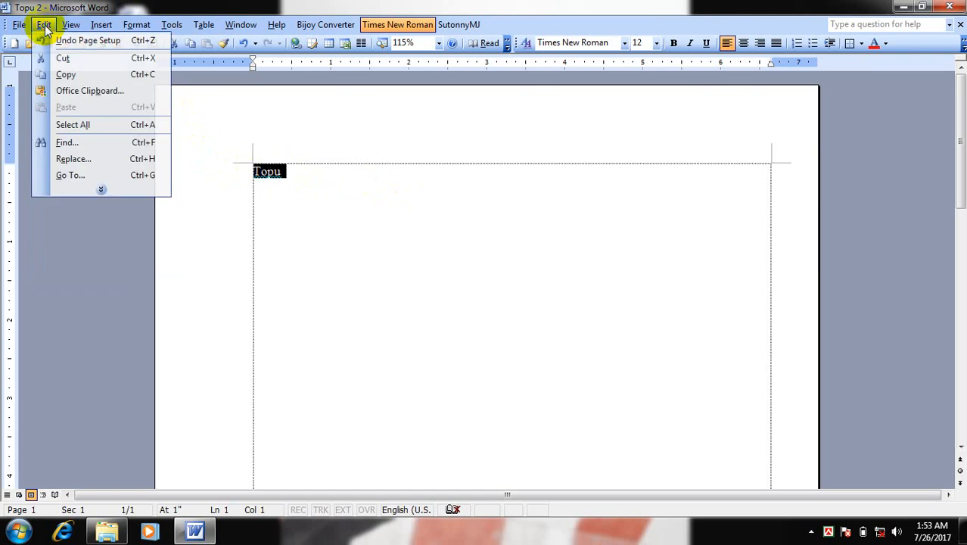
{"action": "left_click", "coordinate": [65, 75]}
Add blank lines under the first line and paste the copied word "Topu" on line 5
{"action": "left_click", "coordinate": [368, 179]}
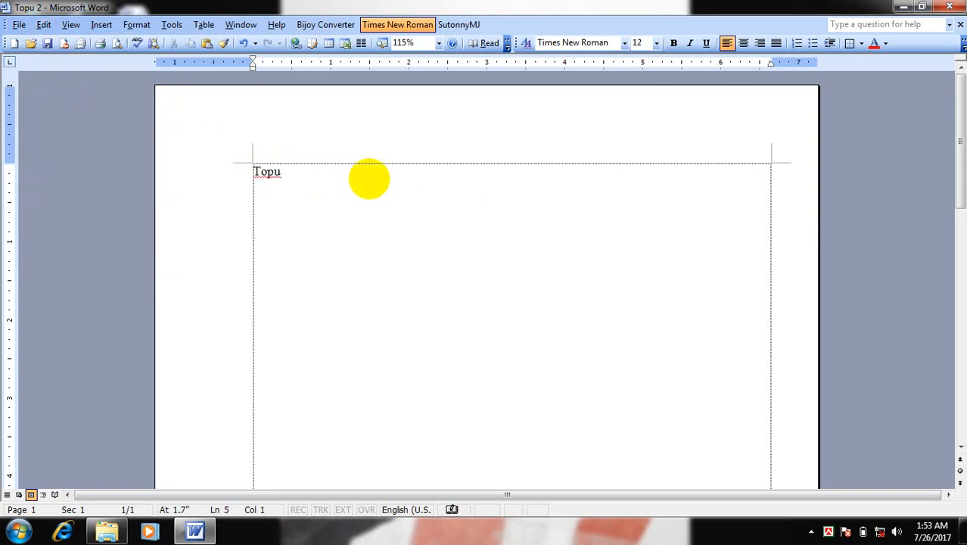
{"action": "right_click", "coordinate": [257, 230]}
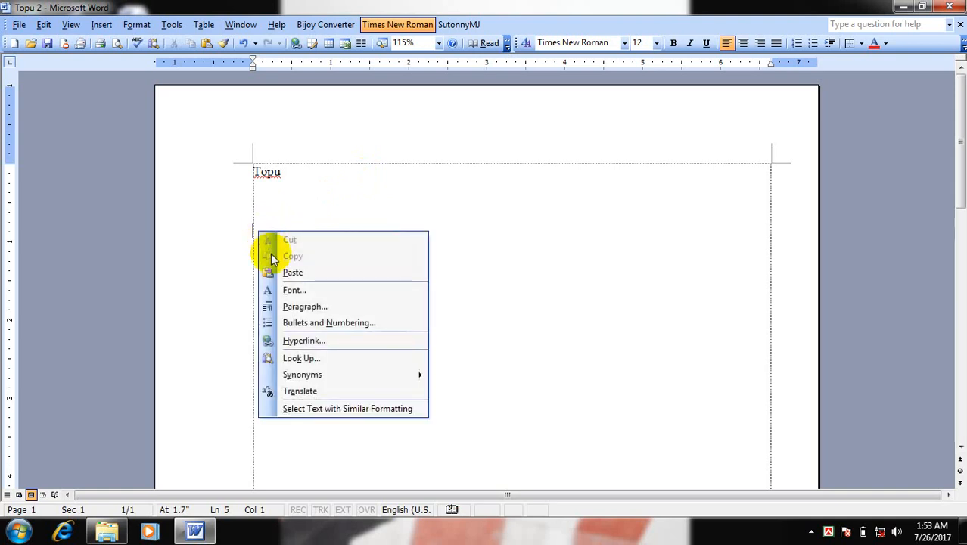
{"action": "left_click", "coordinate": [256, 227]}
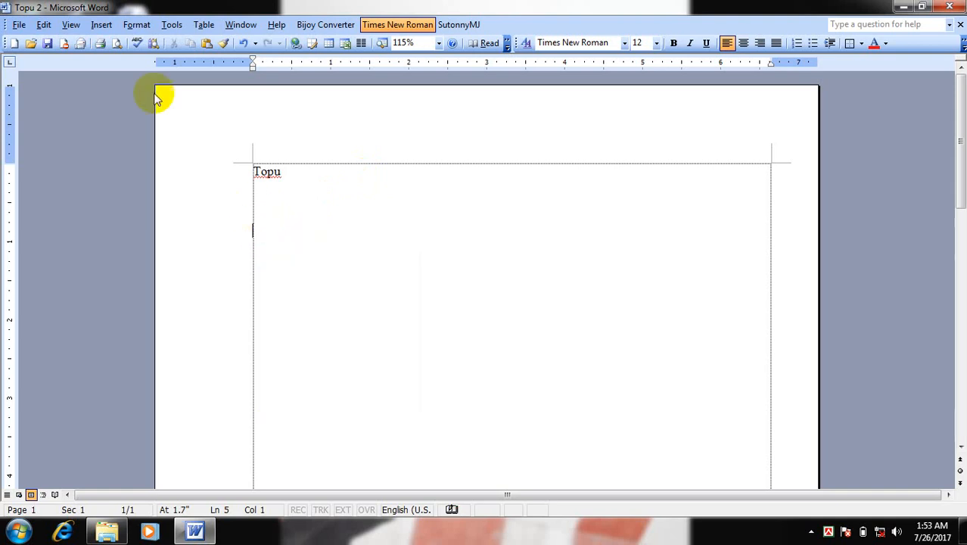
{"action": "left_click", "coordinate": [49, 25]}
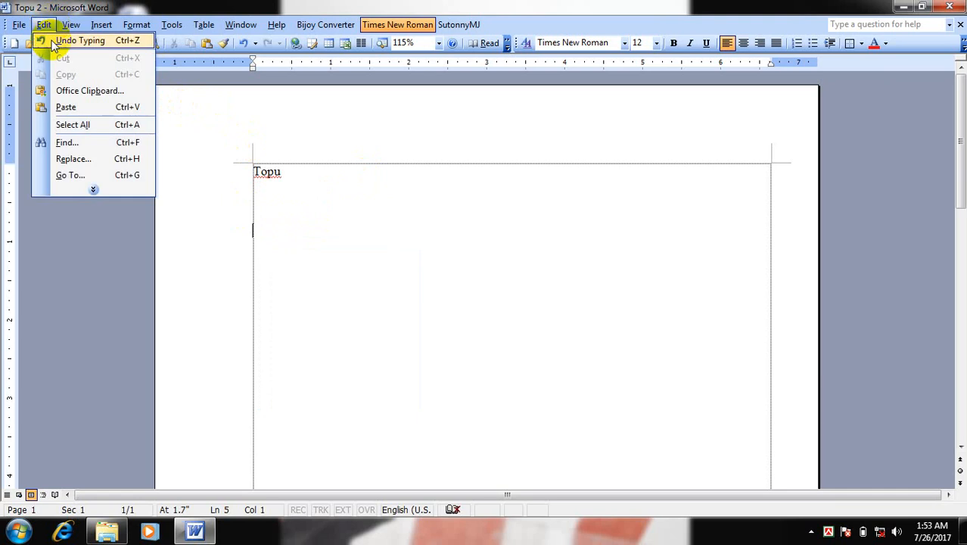
{"action": "left_click", "coordinate": [67, 108]}
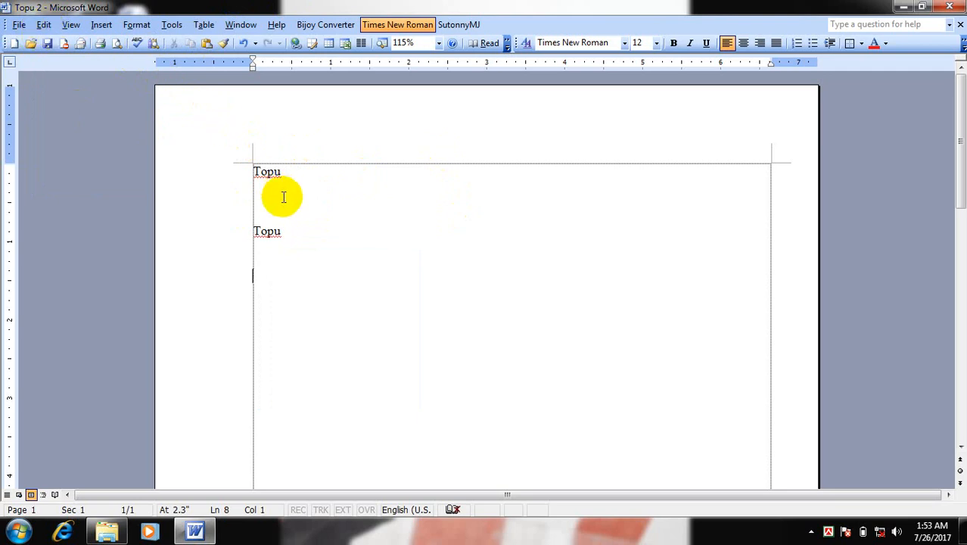
Copy the word "Topu" on line 5 and paste it on line 8
{"action": "left_click_drag", "start_coordinate": [250, 232], "coordinate": [277, 231]}
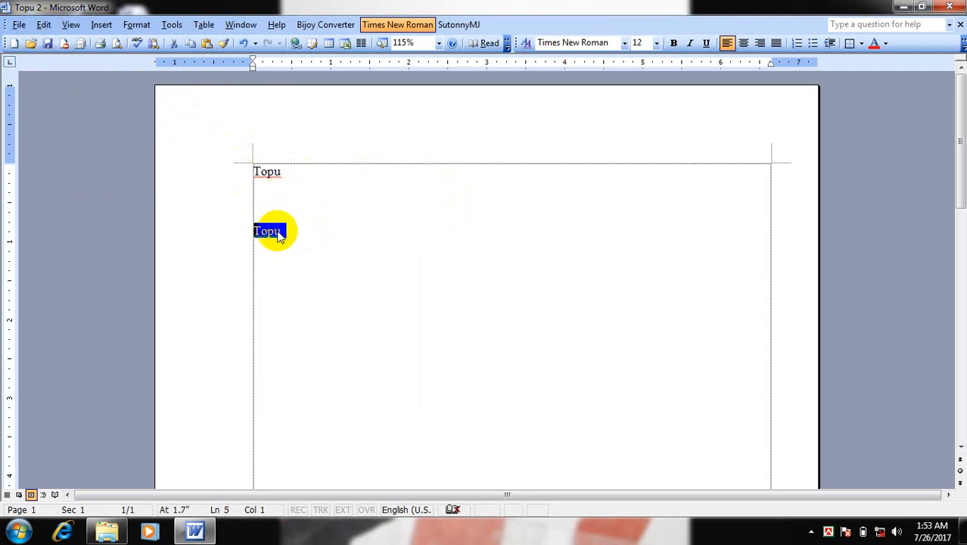
{"action": "right_click", "coordinate": [276, 236]}
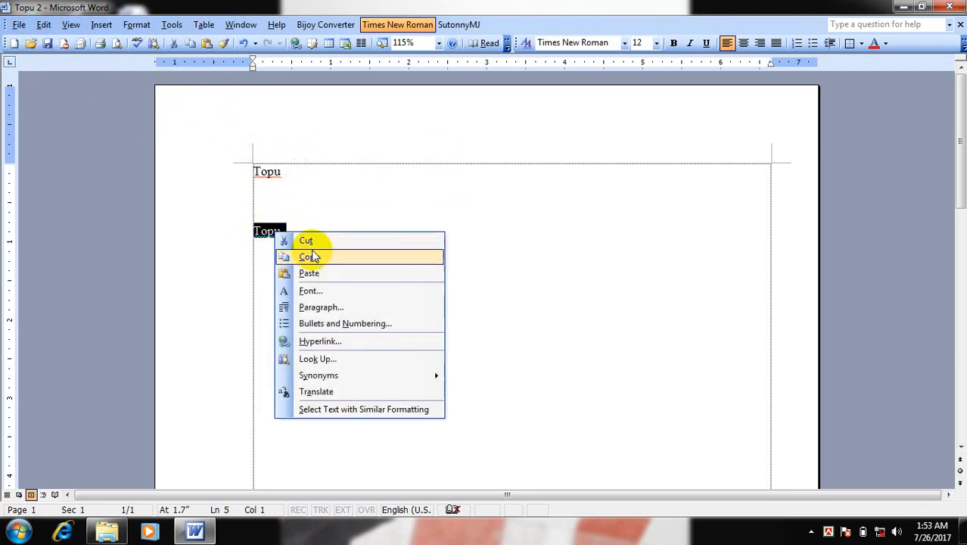
{"action": "left_click", "coordinate": [266, 231]}
{"action": "left_click_drag", "start_coordinate": [255, 231], "coordinate": [282, 234]}
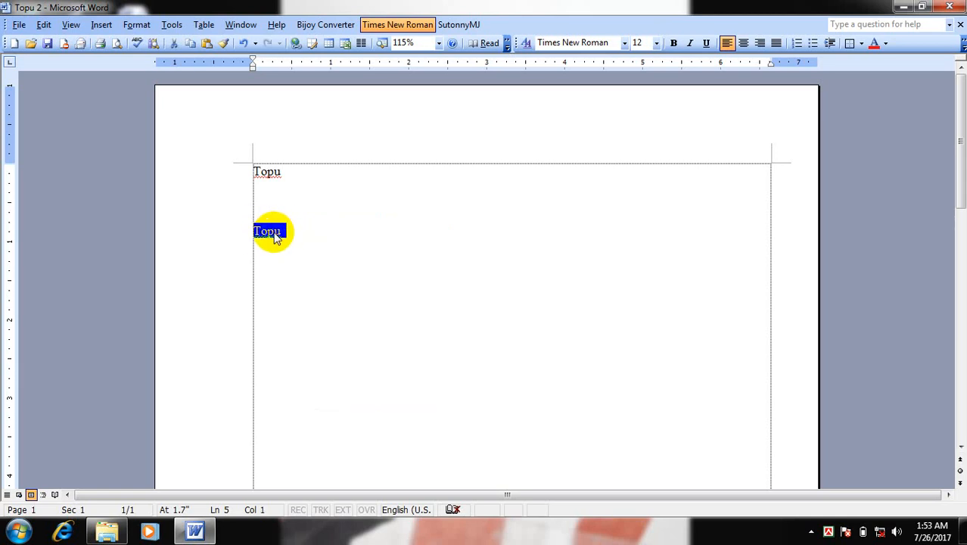
{"action": "right_click", "coordinate": [276, 235]}
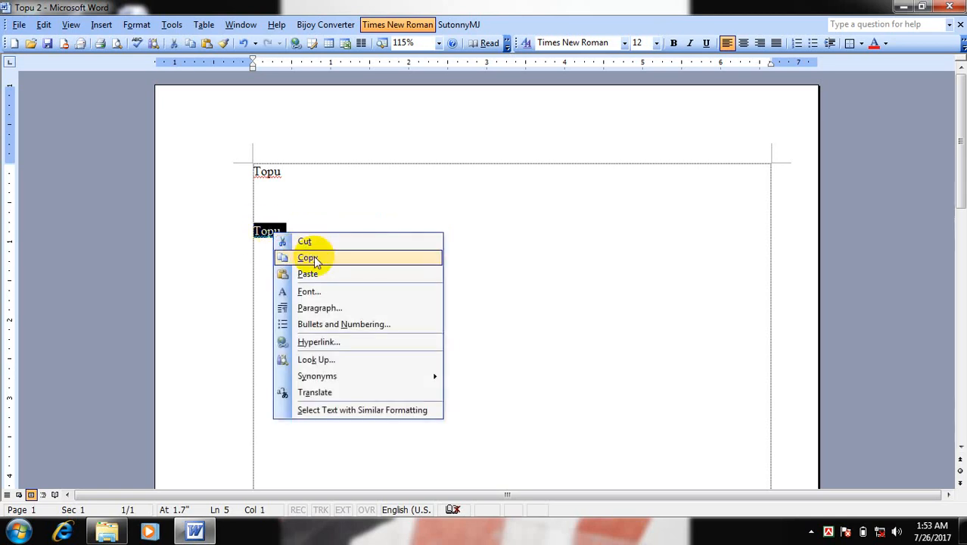
{"action": "left_click", "coordinate": [315, 258]}
{"action": "left_click", "coordinate": [281, 272]}
{"action": "right_click", "coordinate": [281, 273]}
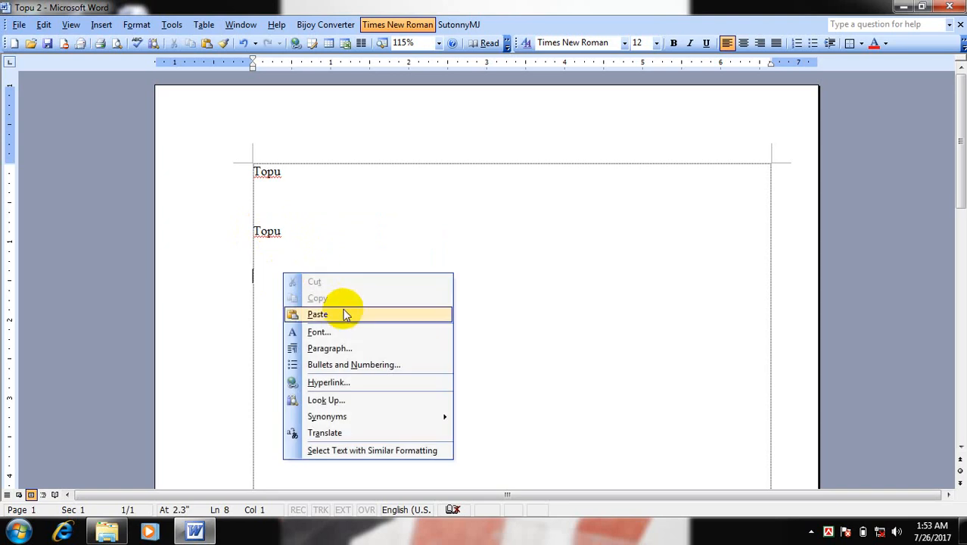
{"action": "left_click", "coordinate": [343, 314]}
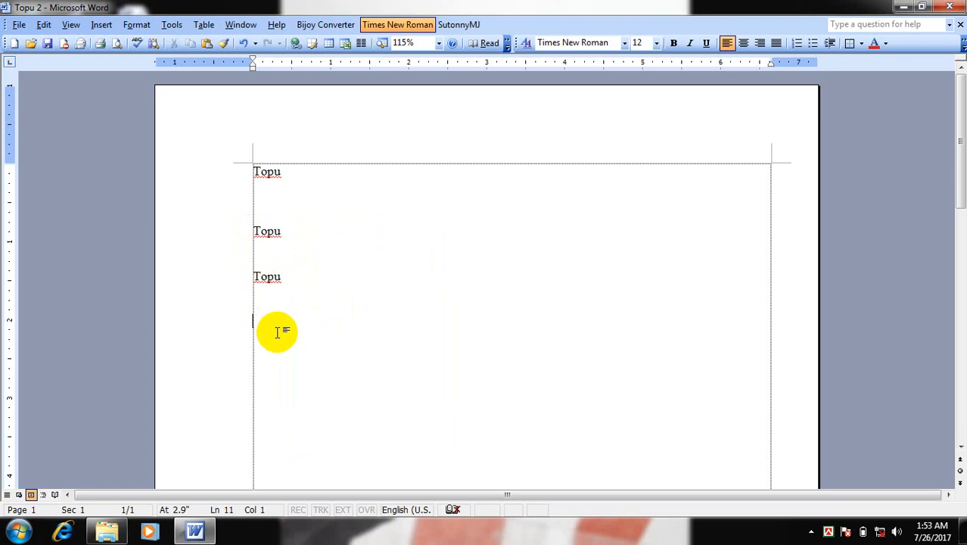
Paste the copied word "Topu" on lines 11, 12 and 13
{"action": "right_click", "coordinate": [277, 324]}
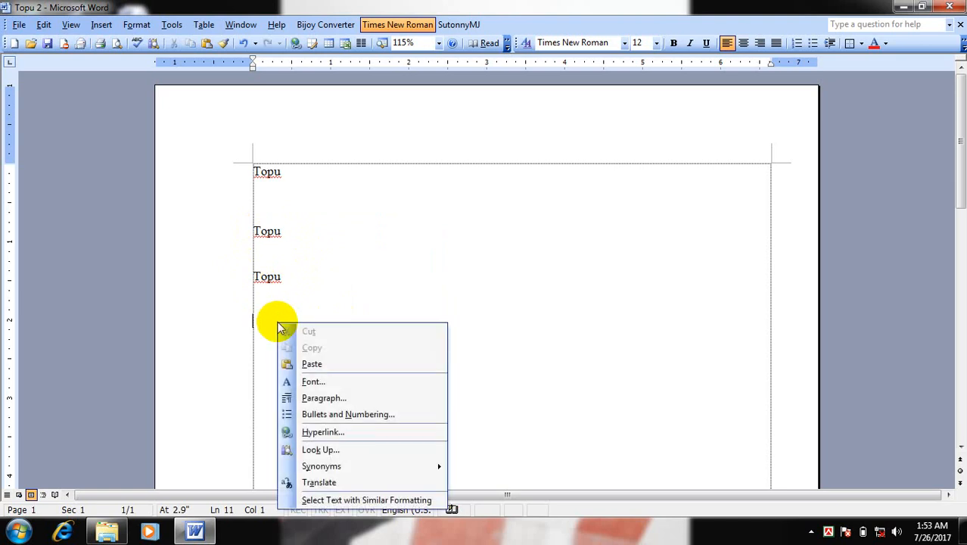
{"action": "left_click", "coordinate": [321, 365]}
{"action": "right_click", "coordinate": [276, 351]}
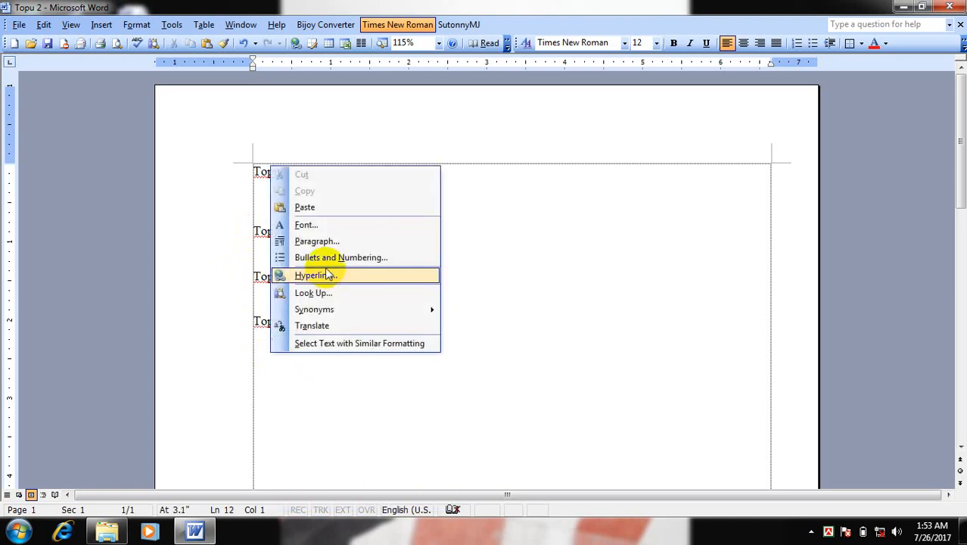
{"action": "left_click", "coordinate": [346, 204]}
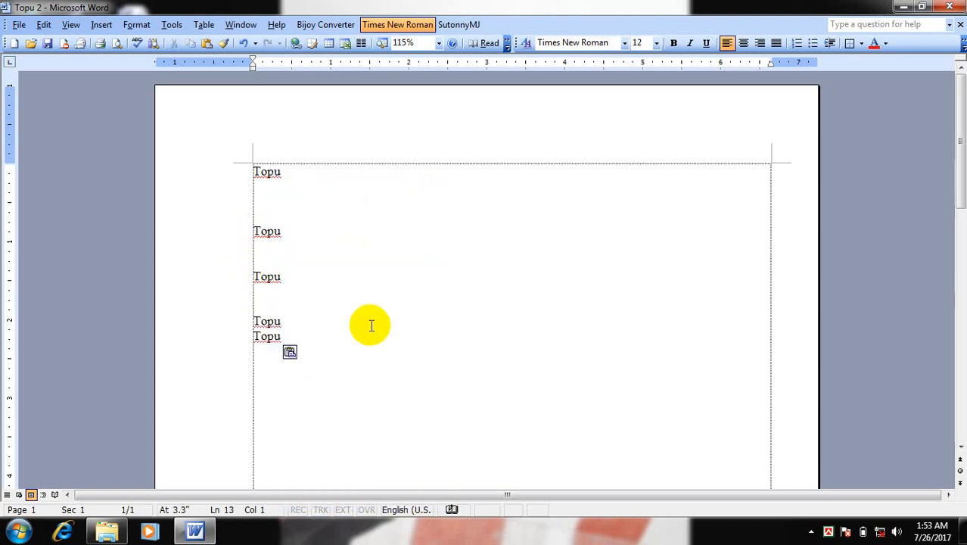
{"action": "right_click", "coordinate": [268, 357]}
{"action": "left_click", "coordinate": [331, 209]}
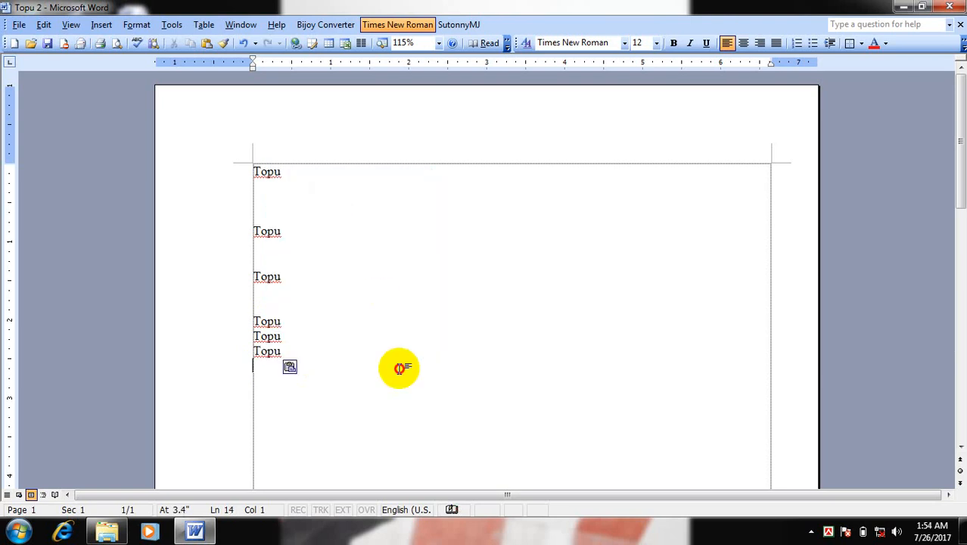
{"action": "left_click", "coordinate": [44, 24]}
{"action": "left_click", "coordinate": [91, 189]}
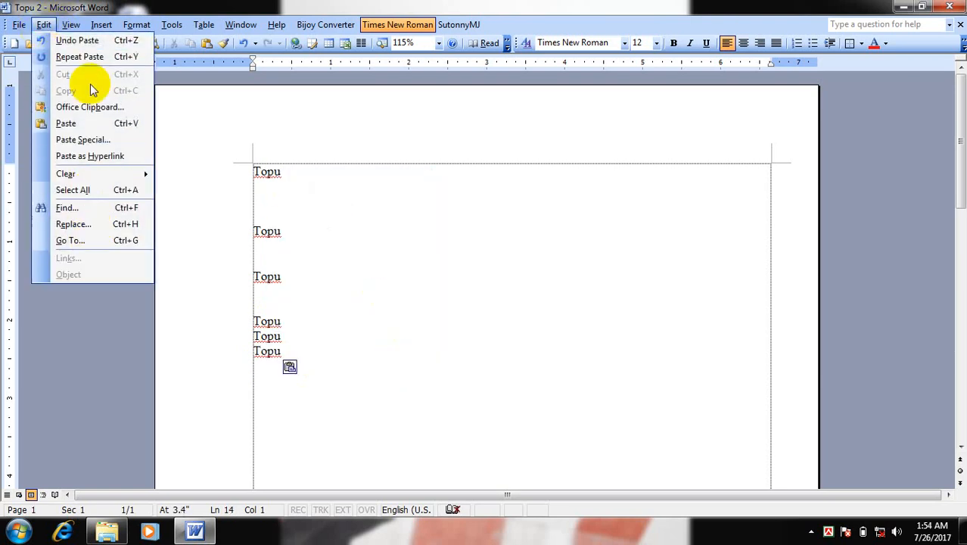
{"action": "left_click", "coordinate": [261, 231]}
{"action": "left_click_drag", "start_coordinate": [228, 166], "coordinate": [301, 341]}
{"action": "left_click", "coordinate": [294, 304]}
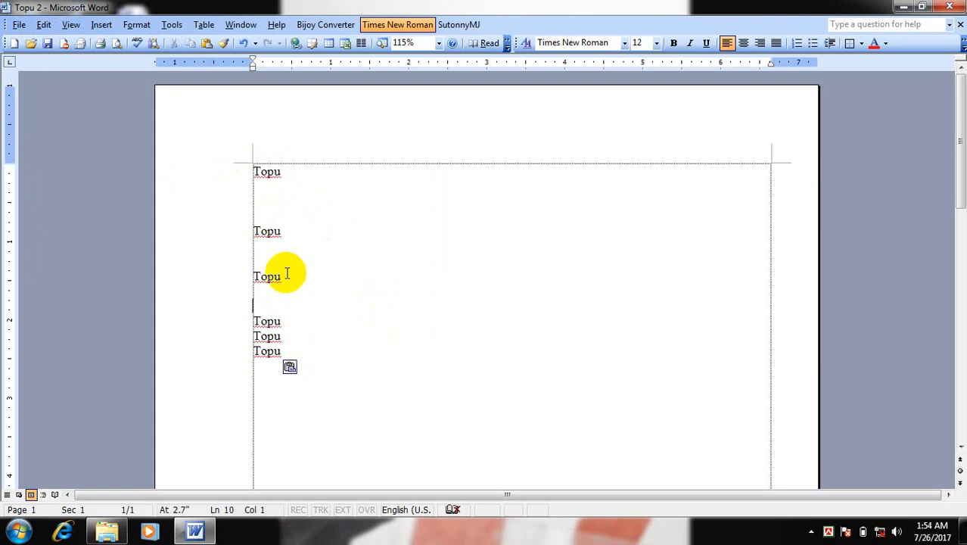
Replace the word "Topu" on line 5 with "Sojib"
{"action": "left_click_drag", "start_coordinate": [250, 231], "coordinate": [291, 235]}
{"action": "left_click", "coordinate": [259, 231]}
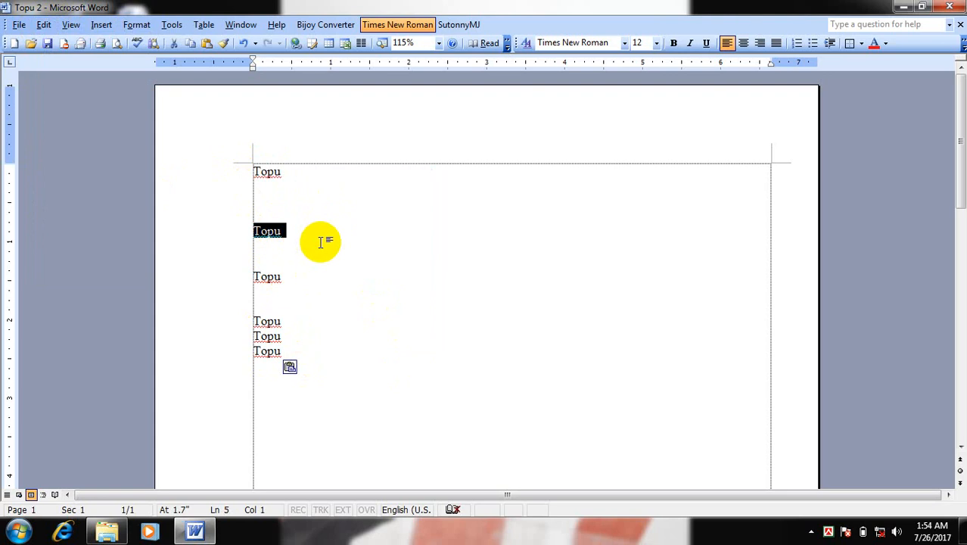
{"action": "type", "text": "Sojib"}
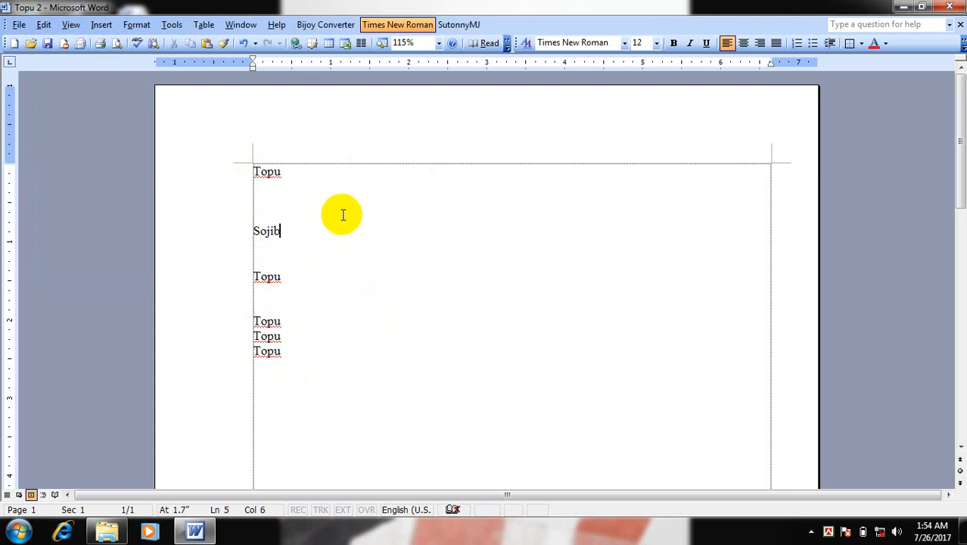
{"action": "left_click", "coordinate": [350, 260]}
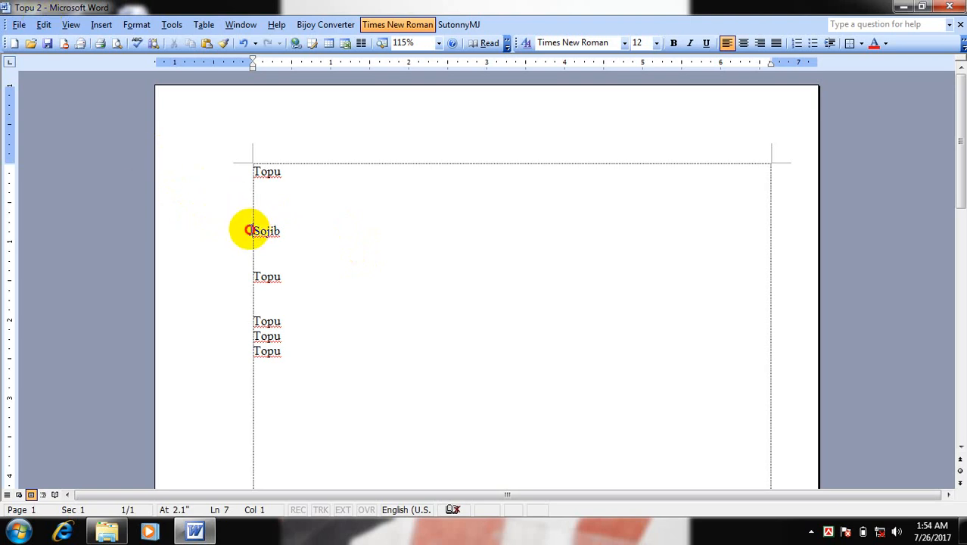
Cut the word "Sojib" from line 5 and paste it on line 16, below the last "Topu"
{"action": "left_click_drag", "start_coordinate": [249, 230], "coordinate": [293, 240]}
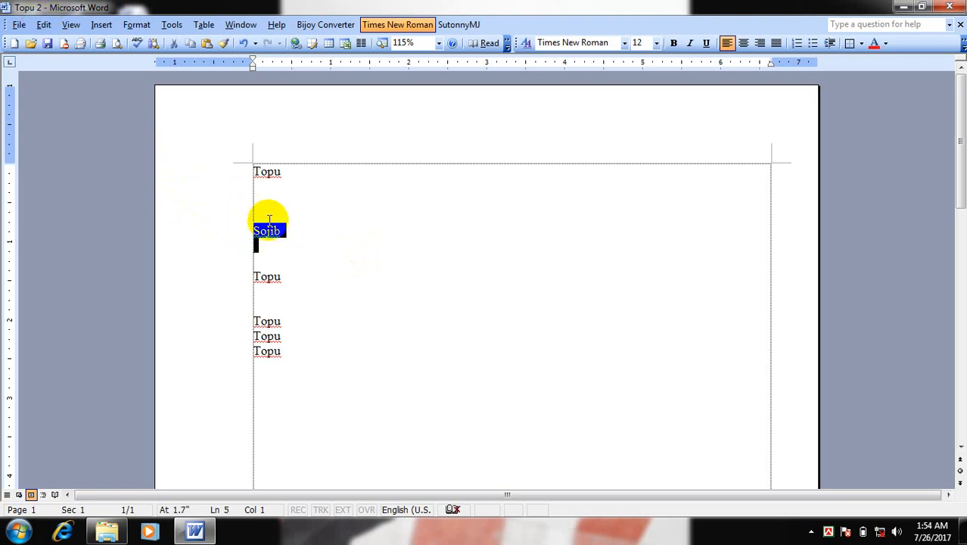
{"action": "left_click", "coordinate": [269, 231]}
{"action": "left_click", "coordinate": [239, 240]}
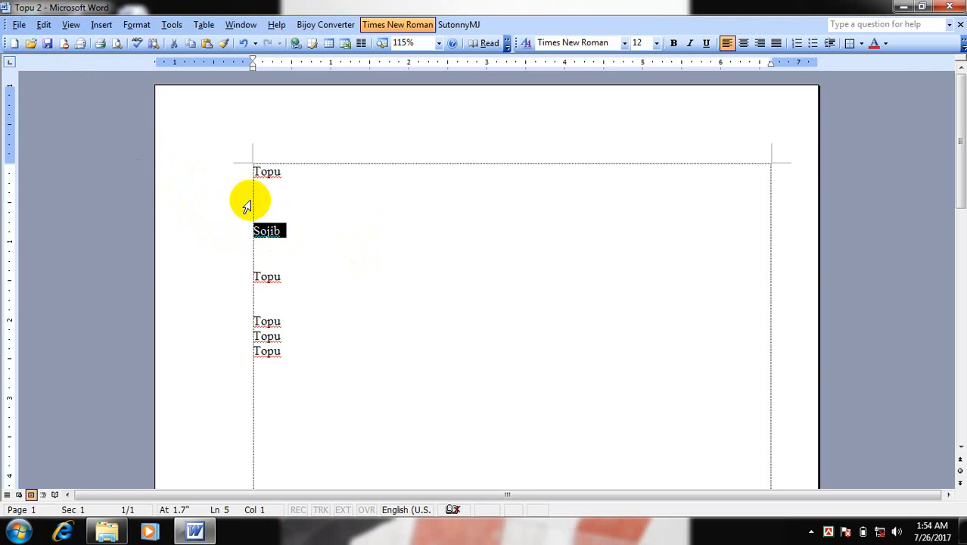
{"action": "left_click", "coordinate": [43, 25]}
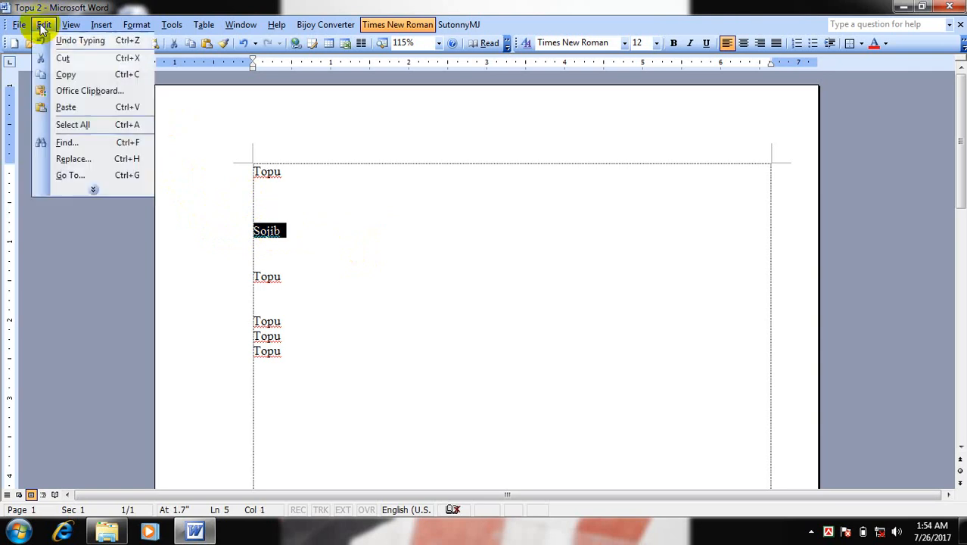
{"action": "left_click", "coordinate": [135, 67]}
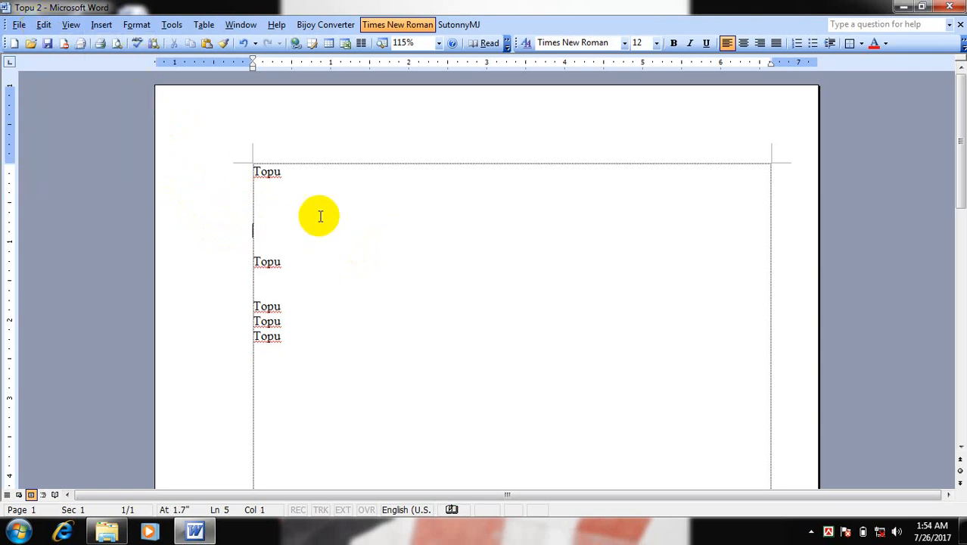
{"action": "left_click", "coordinate": [309, 347]}
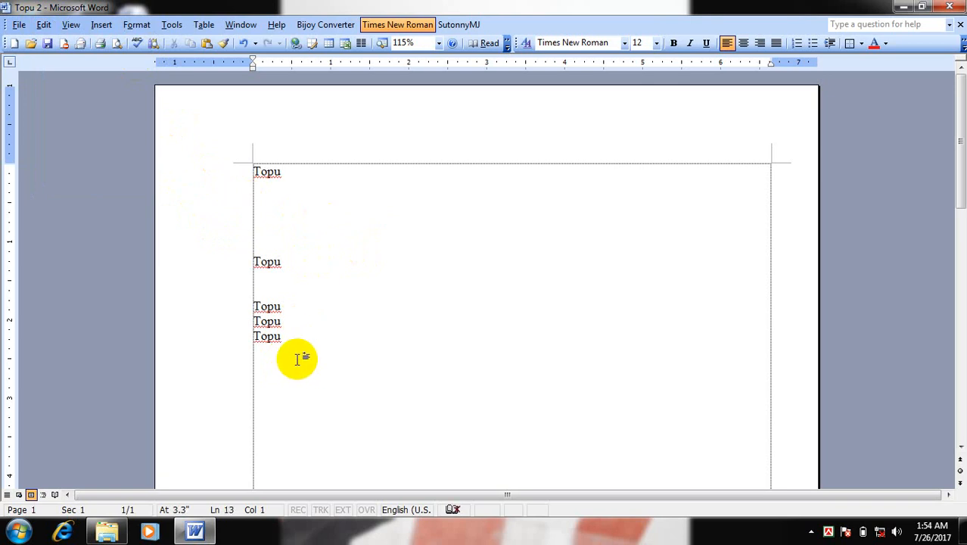
{"action": "right_click", "coordinate": [278, 402]}
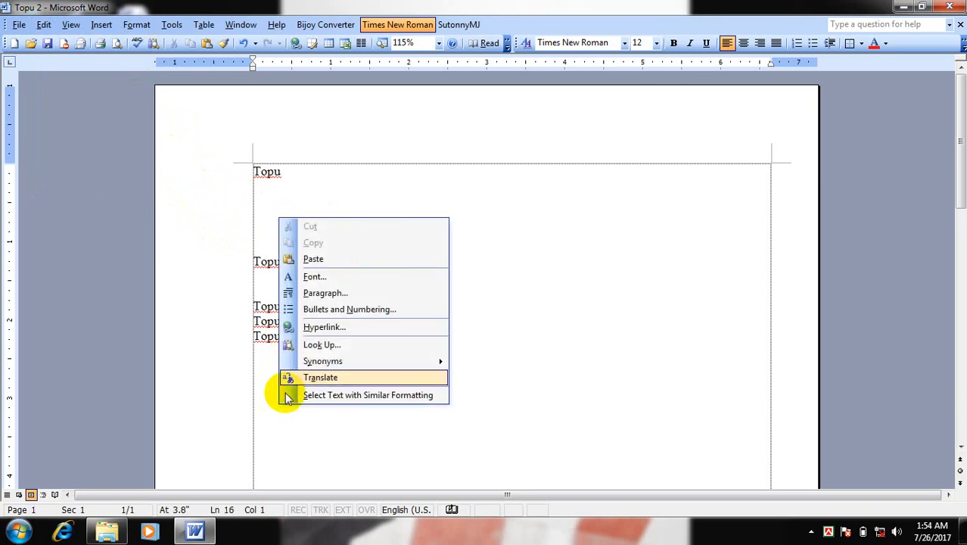
{"action": "left_click", "coordinate": [314, 259]}
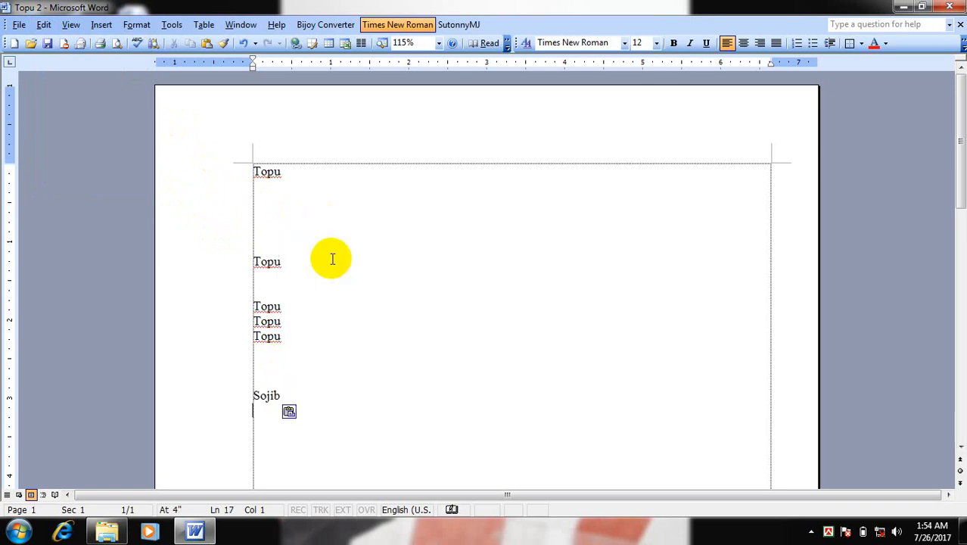
{"action": "left_click", "coordinate": [263, 200]}
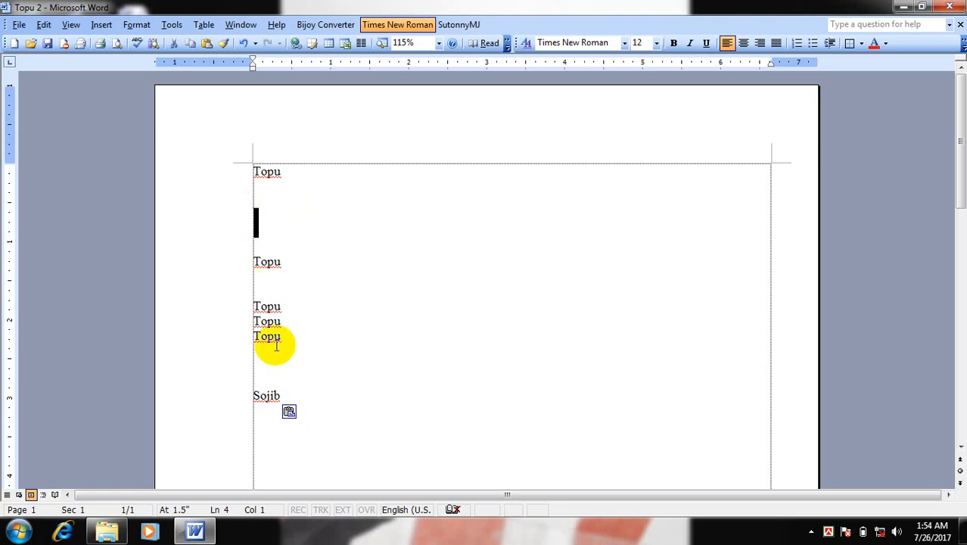
{"action": "left_click_drag", "start_coordinate": [291, 401], "coordinate": [225, 393]}
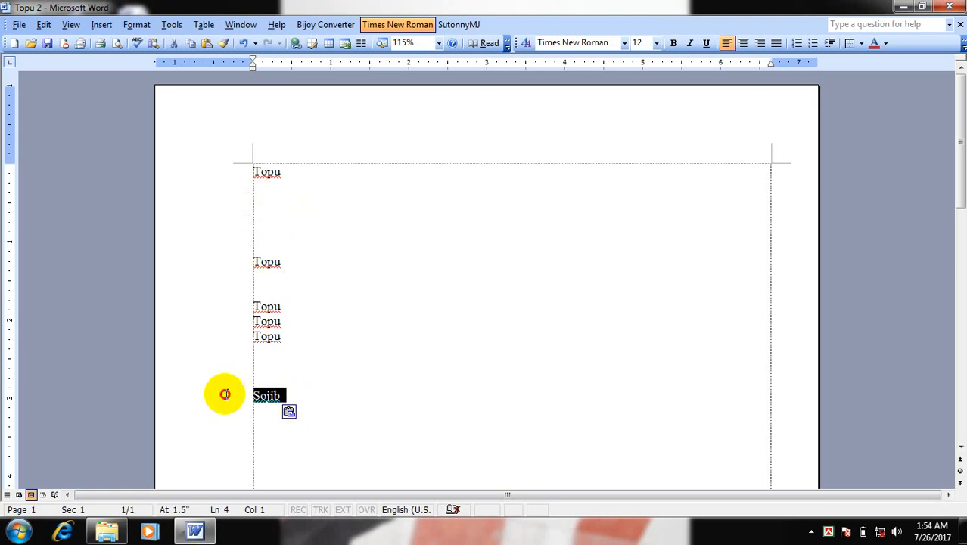
{"action": "left_click", "coordinate": [336, 383]}
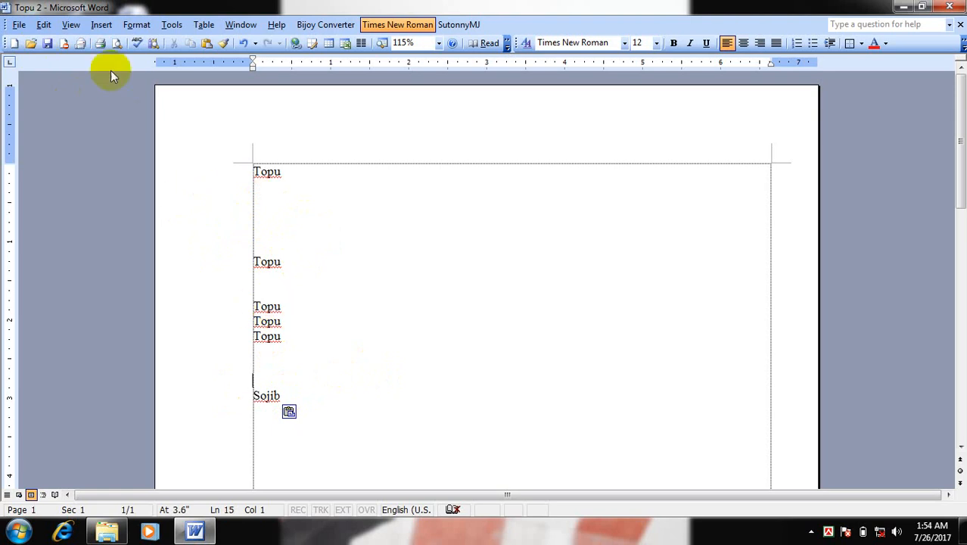
Select the entire contents of the document and clear the selection
{"action": "left_click", "coordinate": [43, 25]}
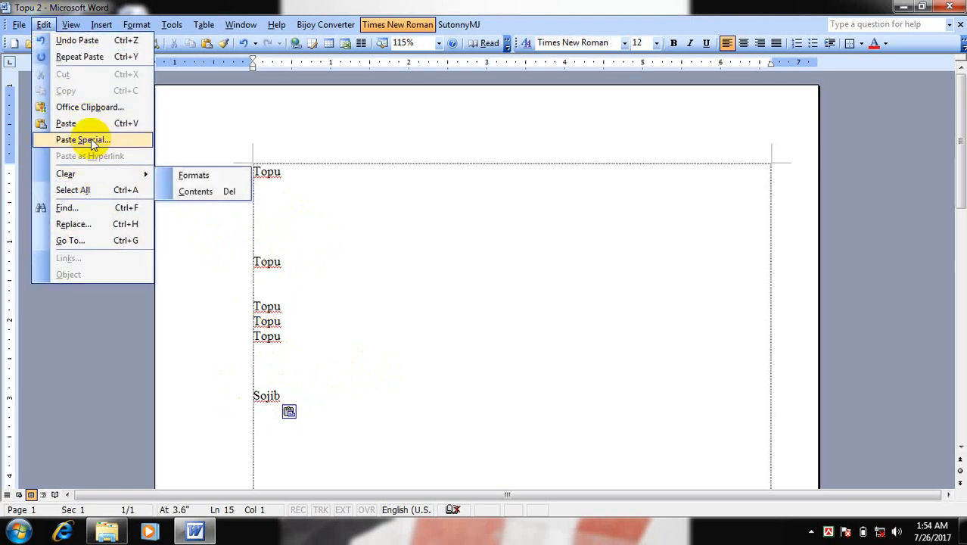
{"action": "left_click", "coordinate": [105, 192]}
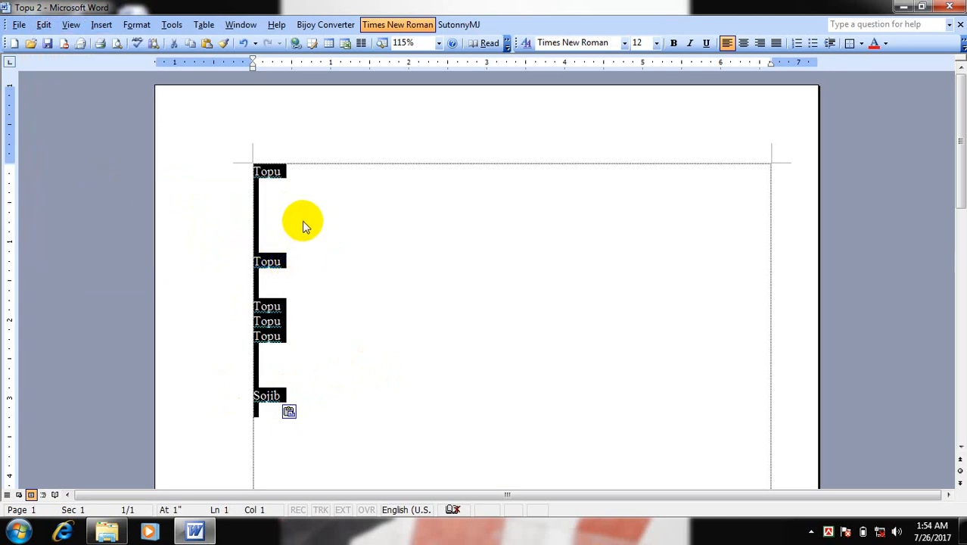
{"action": "left_click_drag", "start_coordinate": [255, 173], "coordinate": [309, 415]}
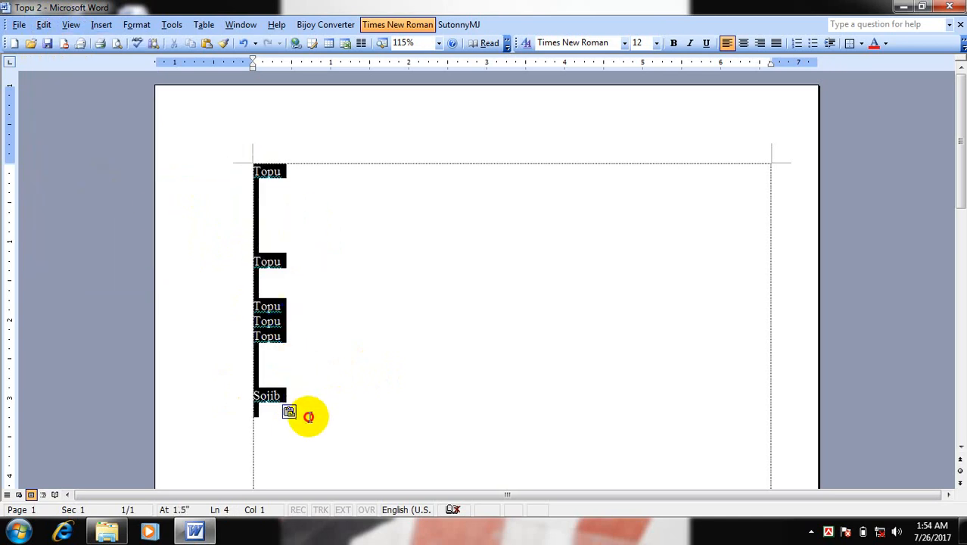
{"action": "left_click", "coordinate": [338, 252]}
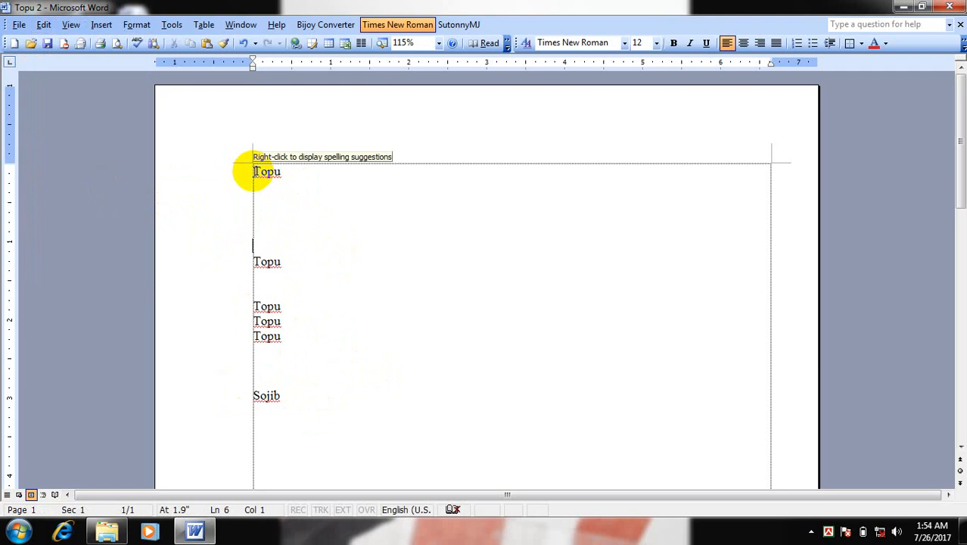
Select all the text from the first "Topu" through "Sojib" and set its font size to 26
{"action": "left_click", "coordinate": [253, 172]}
{"action": "left_click_drag", "start_coordinate": [253, 172], "coordinate": [314, 420]}
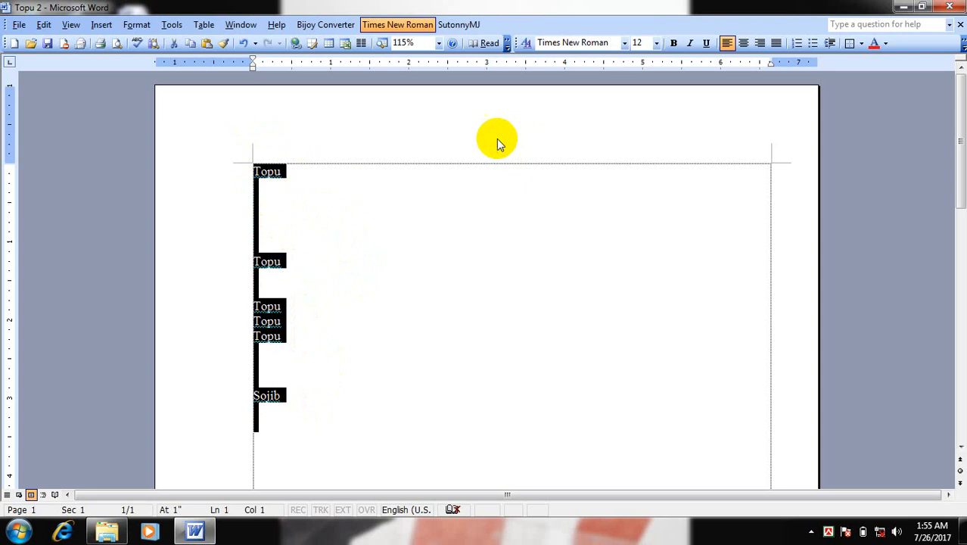
{"action": "left_click", "coordinate": [656, 46]}
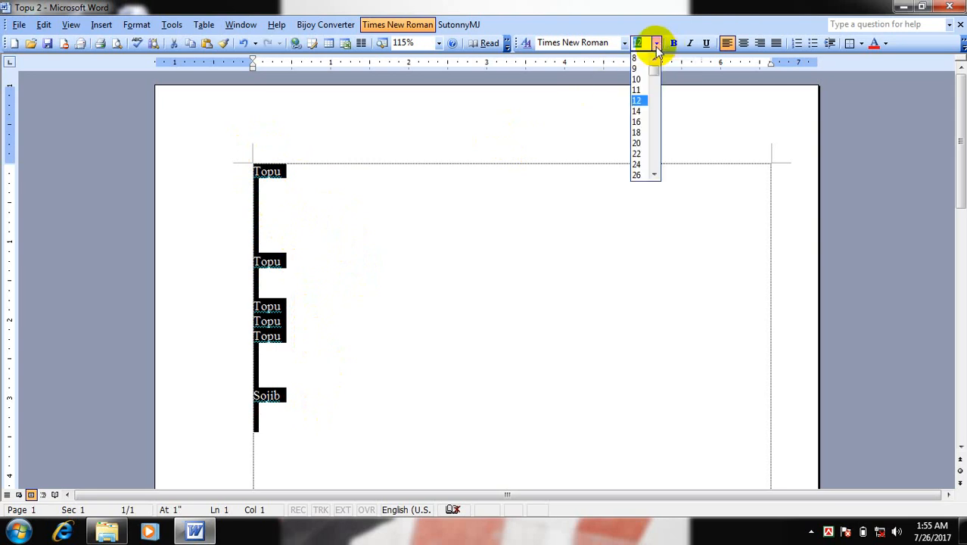
{"action": "left_click", "coordinate": [642, 176]}
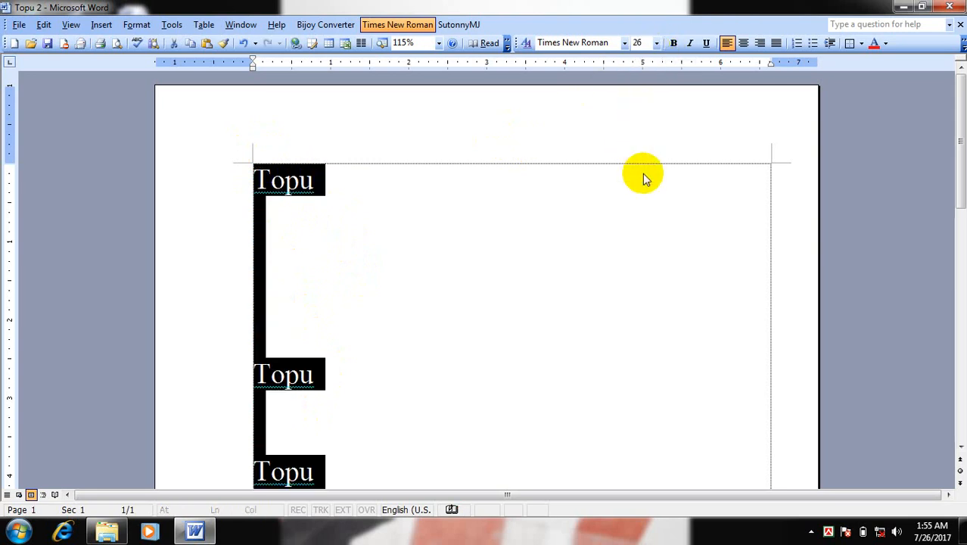
Set the font size of all the selected text to 9 and deselect it
{"action": "left_click", "coordinate": [655, 43]}
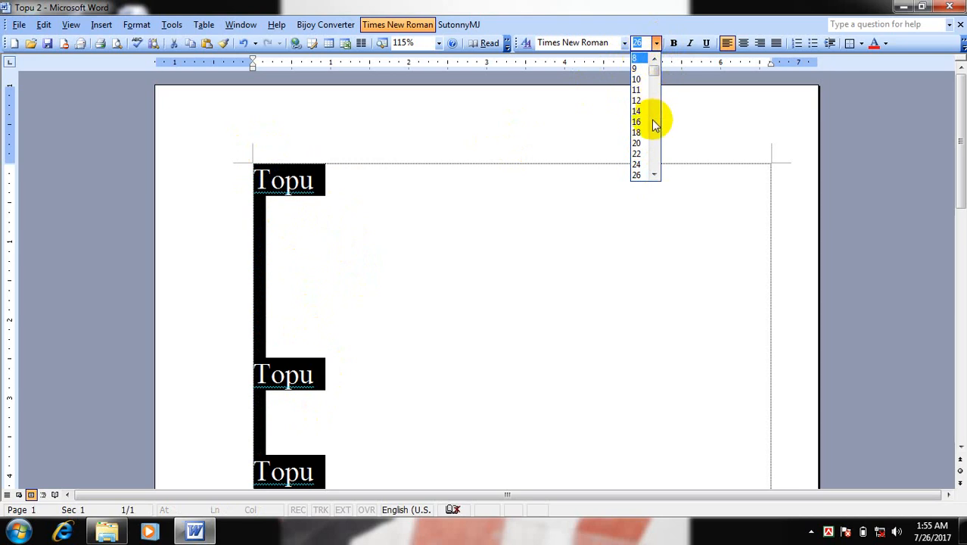
{"action": "left_click", "coordinate": [642, 40]}
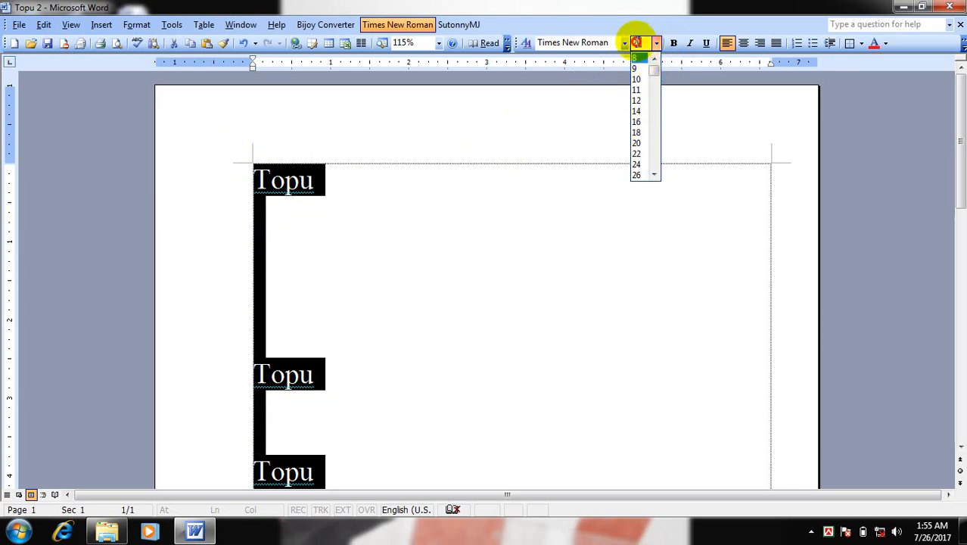
{"action": "type", "text": "1"}
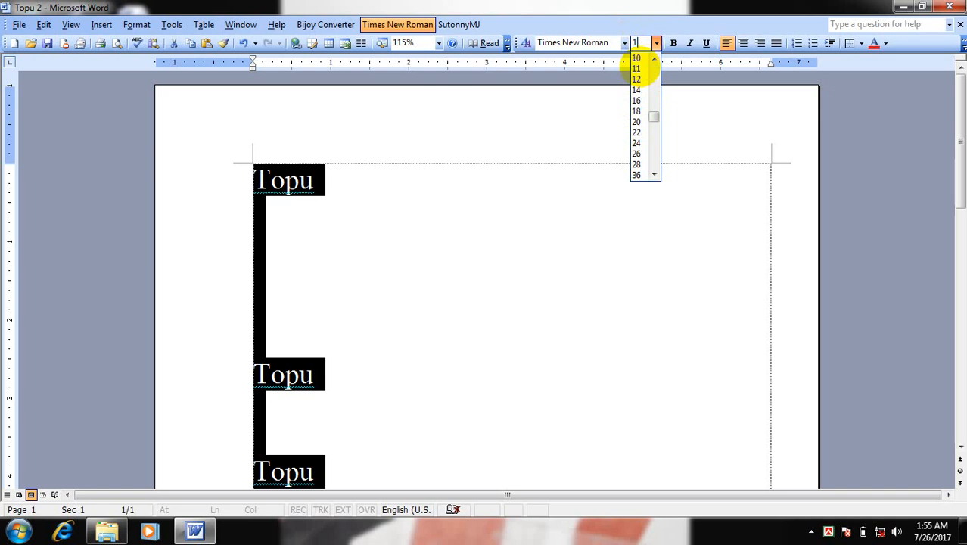
{"action": "type", "text": "5"}
{"action": "left_click", "coordinate": [640, 69]}
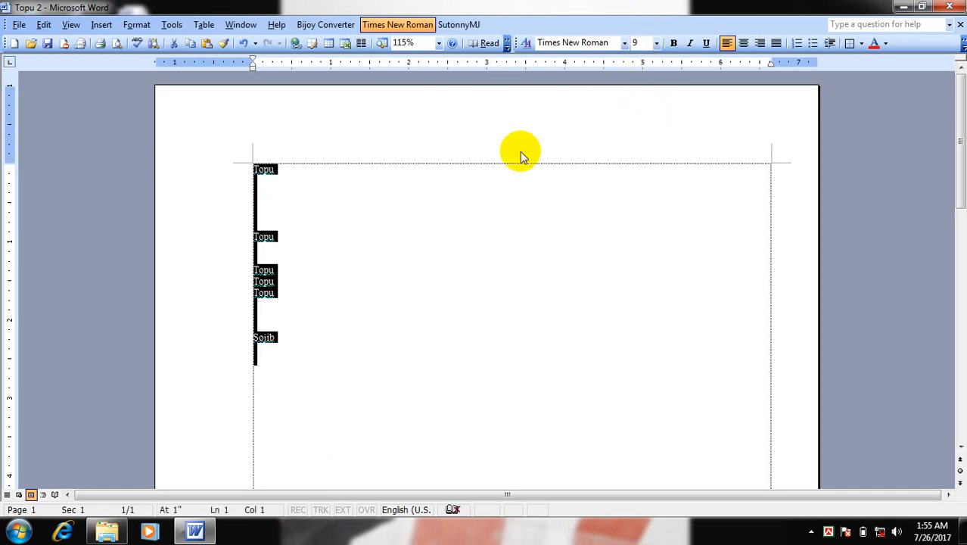
{"action": "left_click", "coordinate": [501, 200]}
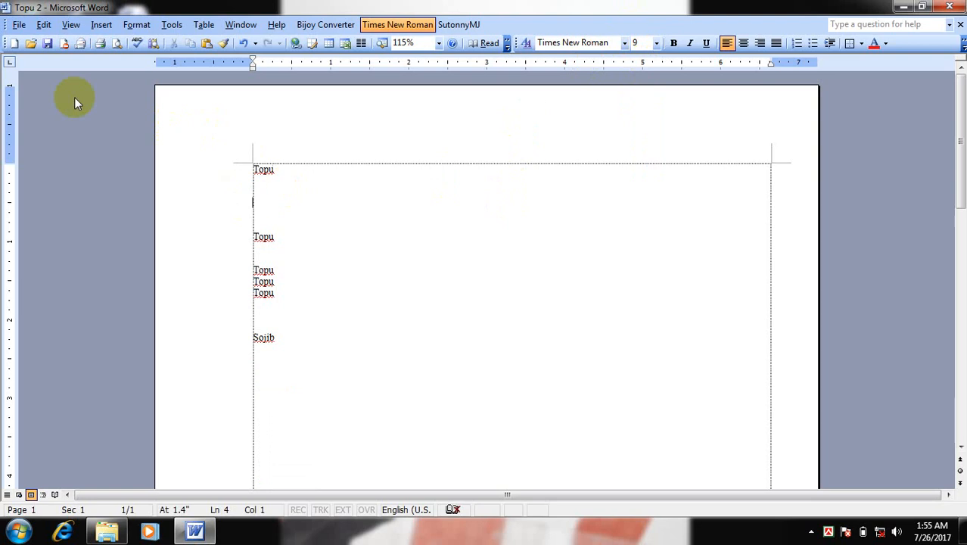
{"action": "left_click_drag", "start_coordinate": [252, 169], "coordinate": [320, 404]}
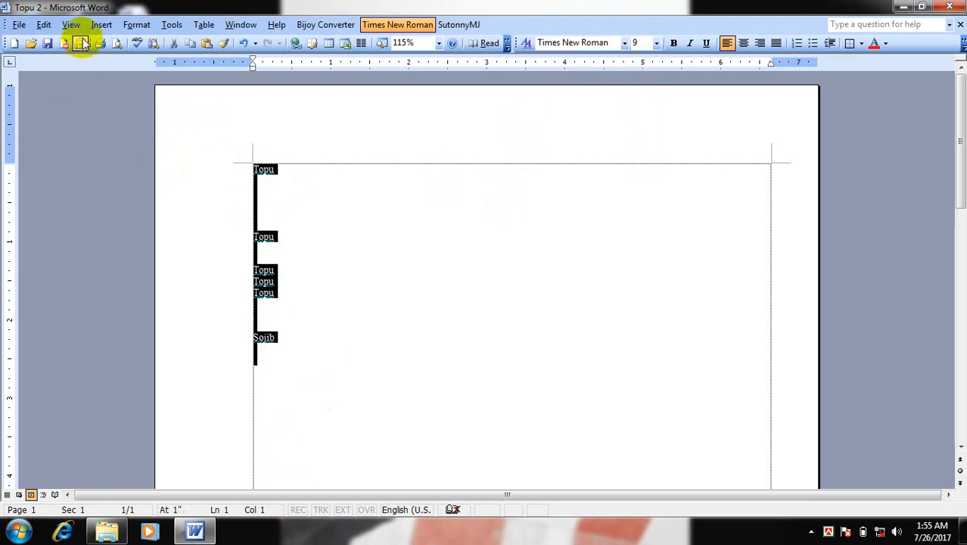
{"action": "left_click", "coordinate": [43, 24]}
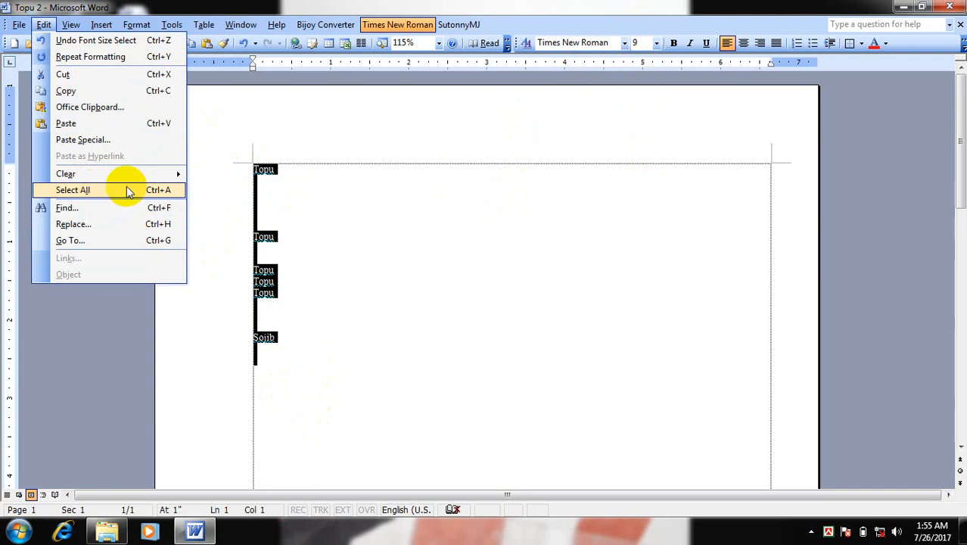
{"action": "mouse_move", "coordinate": [144, 175]}
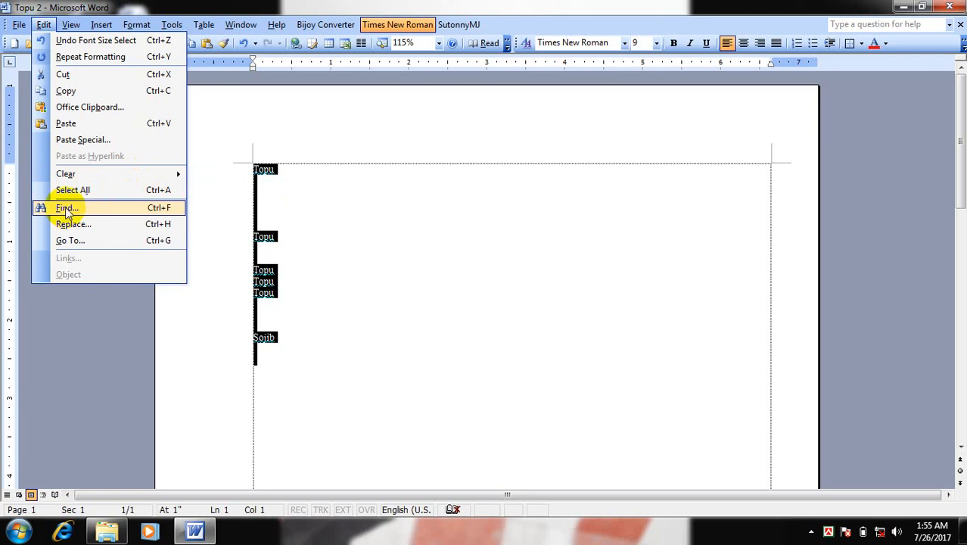
Write the sentence "A quick brown fox jumps over the lazy dog" on line 18, below "Sojib"
{"action": "left_click", "coordinate": [394, 303]}
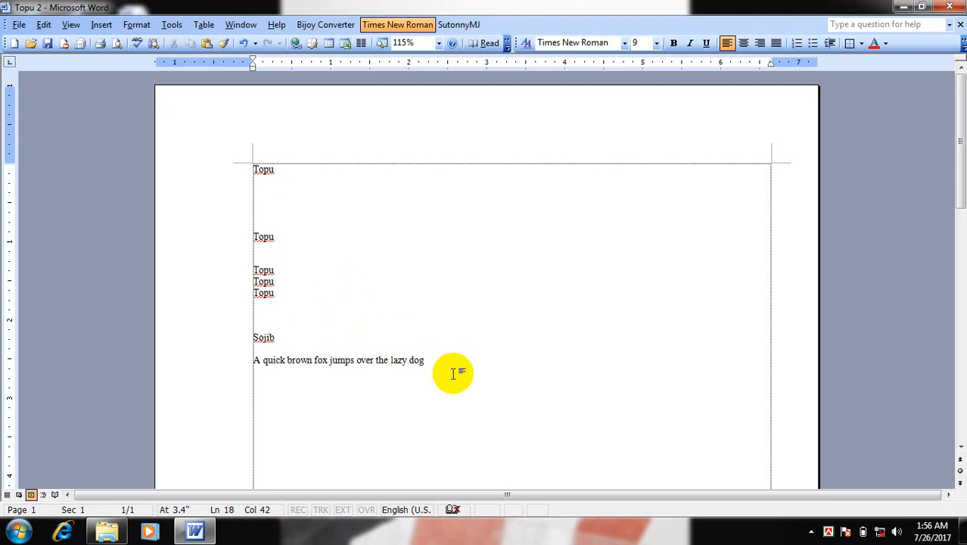
{"action": "scroll", "coordinate": [451, 373], "scroll_direction": "up", "scroll_amount": 3}
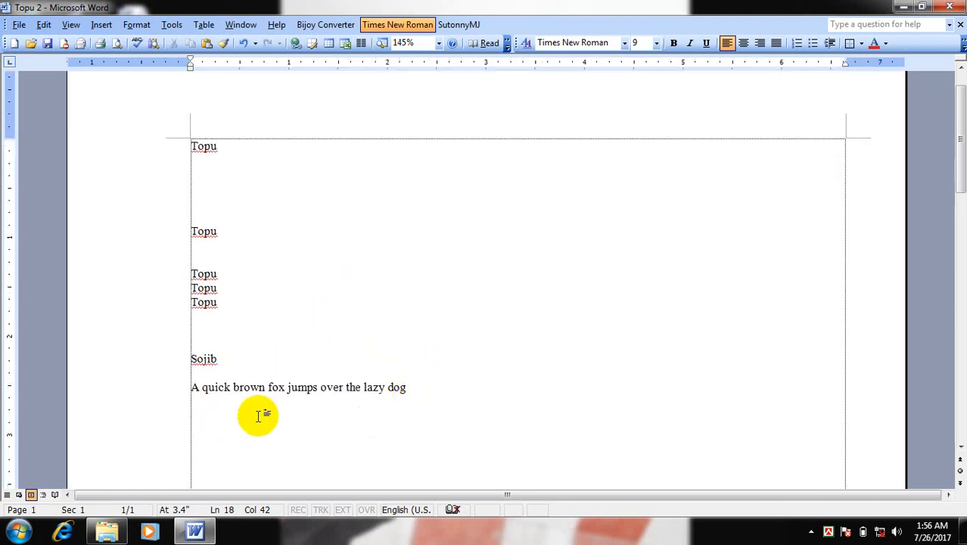
Copy the sentence "A quick brown fox jumps over the lazy dog" and paste it repeatedly on the lines below "Sojib"
{"action": "left_click_drag", "start_coordinate": [193, 388], "coordinate": [471, 409]}
{"action": "key", "text": "ctrl+c"}
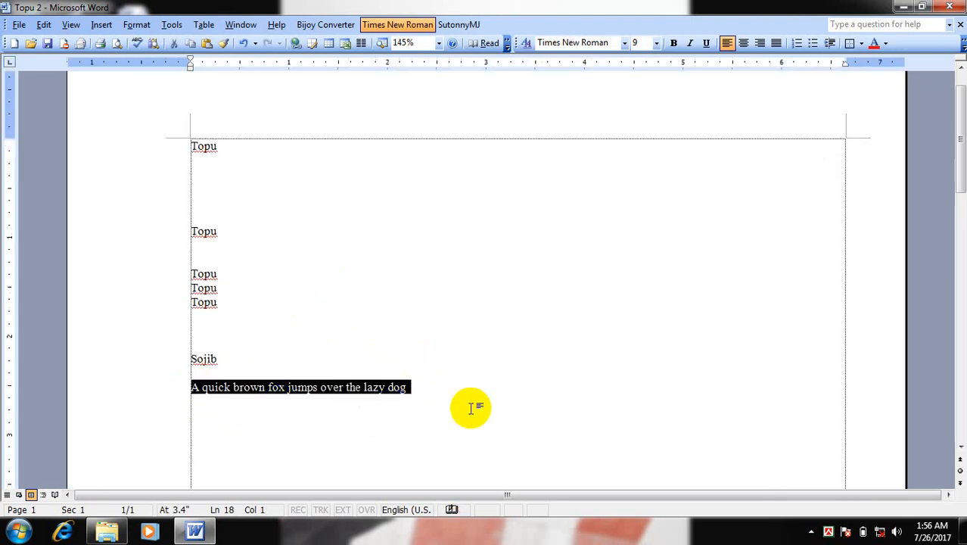
{"action": "left_click", "coordinate": [437, 392]}
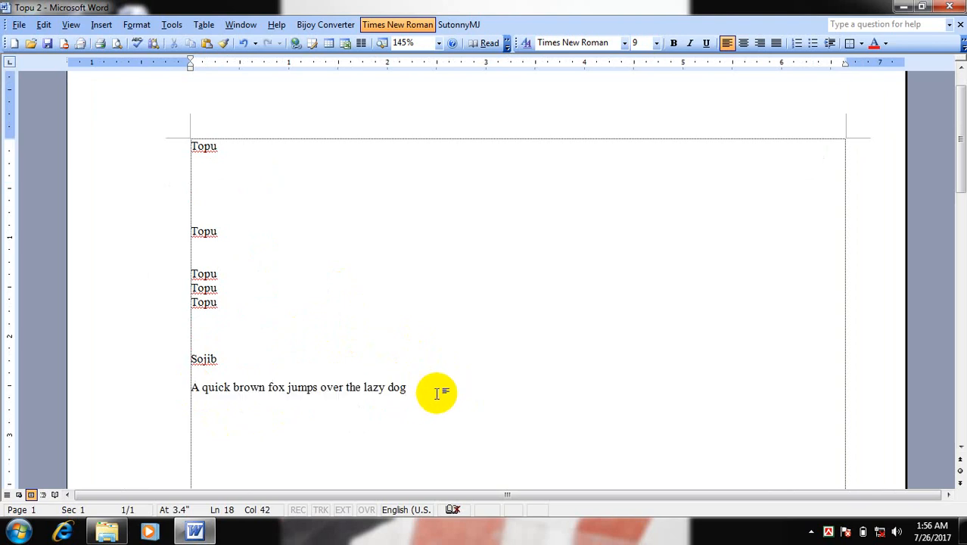
{"action": "key", "text": "ctrl+v"}
{"action": "key", "text": "ctrl+v"}
{"action": "key", "text": "ctrl+v"}
{"action": "key", "text": "ctrl+v"}
{"action": "key", "text": "ctrl+v"}
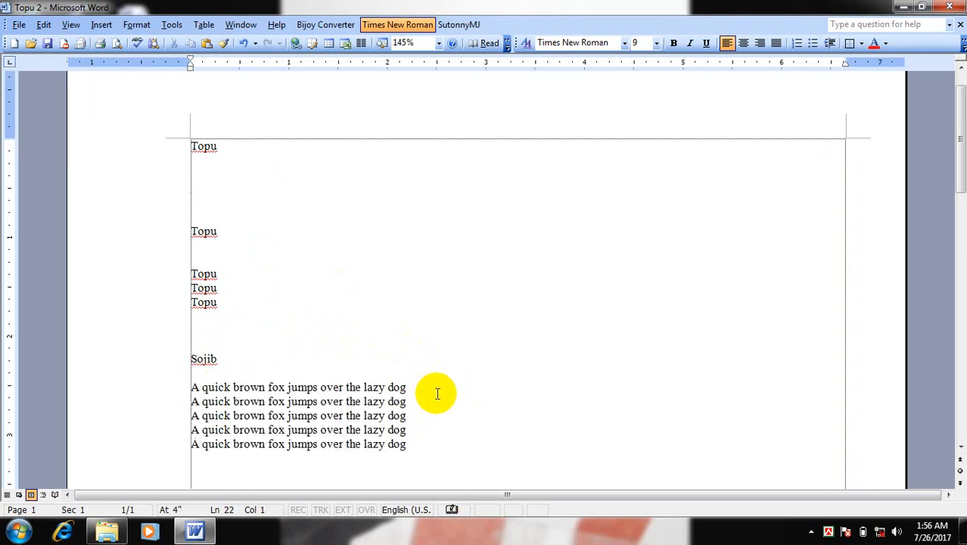
Paste the copied sentence beside the first fox sentence and add more copies beneath it
{"action": "left_click", "coordinate": [446, 383]}
{"action": "key", "text": "ctrl+v"}
{"action": "key", "text": "ctrl+v"}
{"action": "key", "text": "ctrl+v"}
{"action": "key", "text": "ctrl+v"}
{"action": "key", "text": "ctrl+v"}
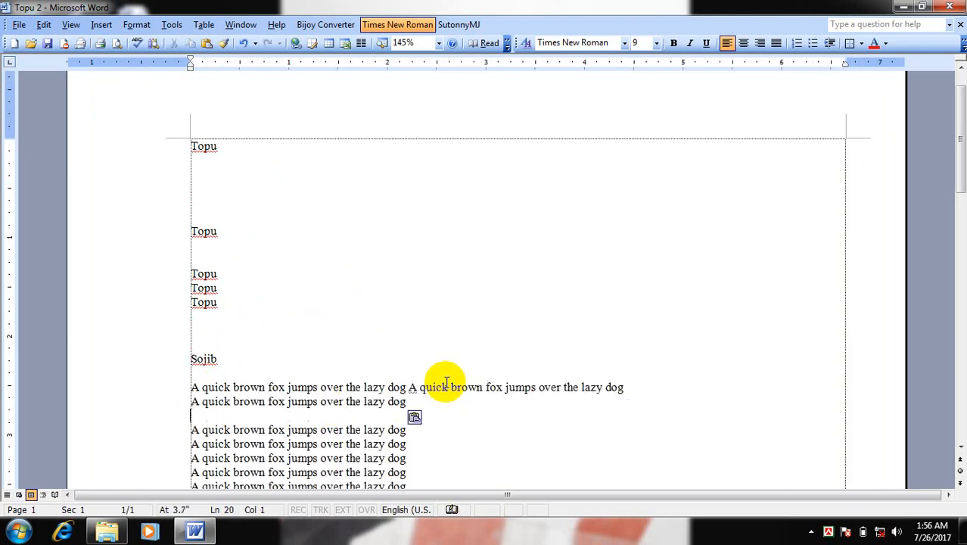
Paste more copies beside and between the following fox sentences, and add a space between the two sentences on the third line
{"action": "left_click", "coordinate": [492, 418]}
{"action": "key", "text": "ctrl+v"}
{"action": "left_click", "coordinate": [493, 402]}
{"action": "key", "text": "ctrl+v"}
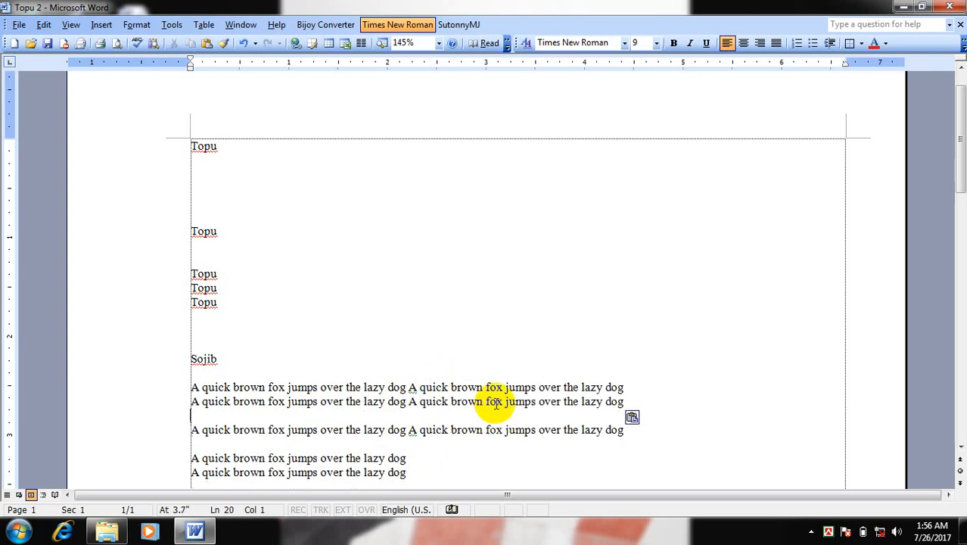
{"action": "key", "text": "ctrl+v"}
{"action": "key", "text": "ctrl+v"}
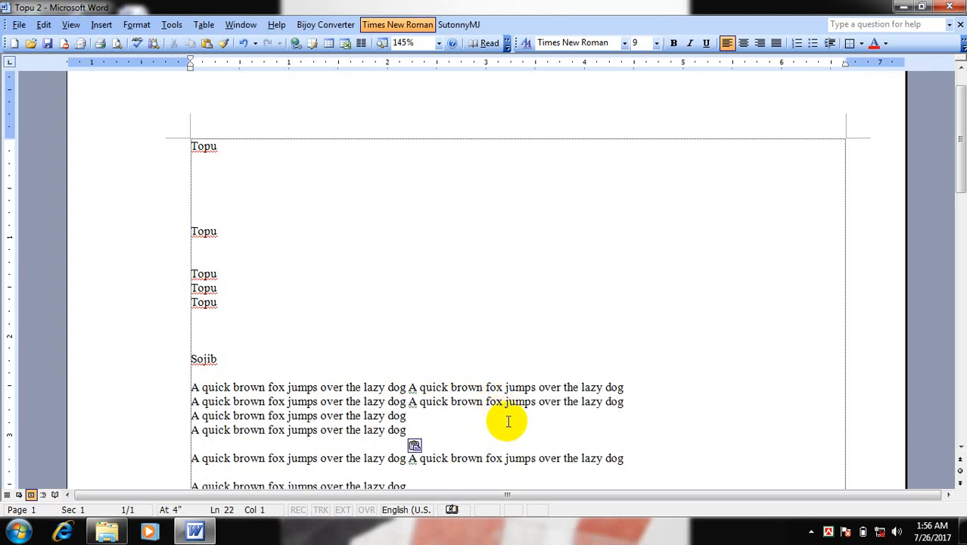
{"action": "left_click", "coordinate": [515, 417]}
{"action": "key", "text": "ctrl+v"}
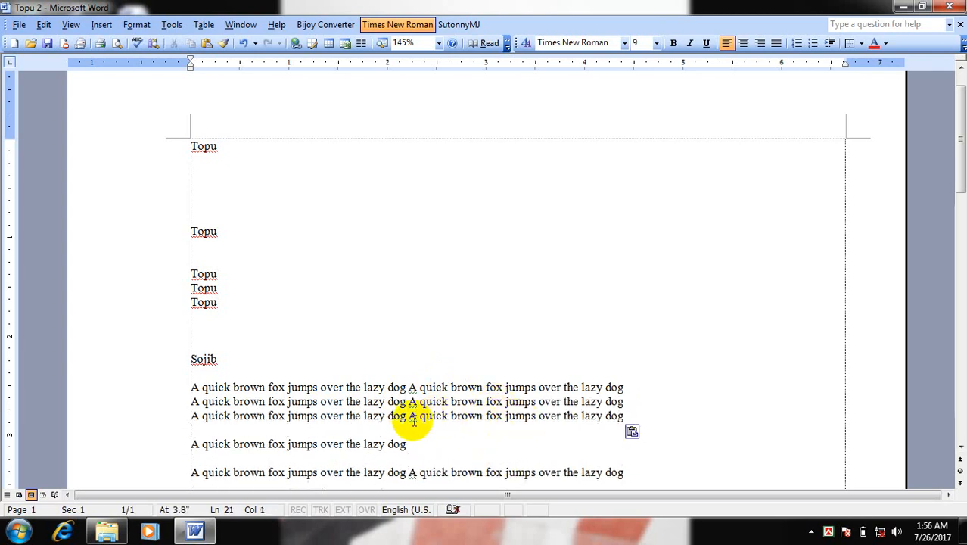
{"action": "left_click", "coordinate": [412, 417]}
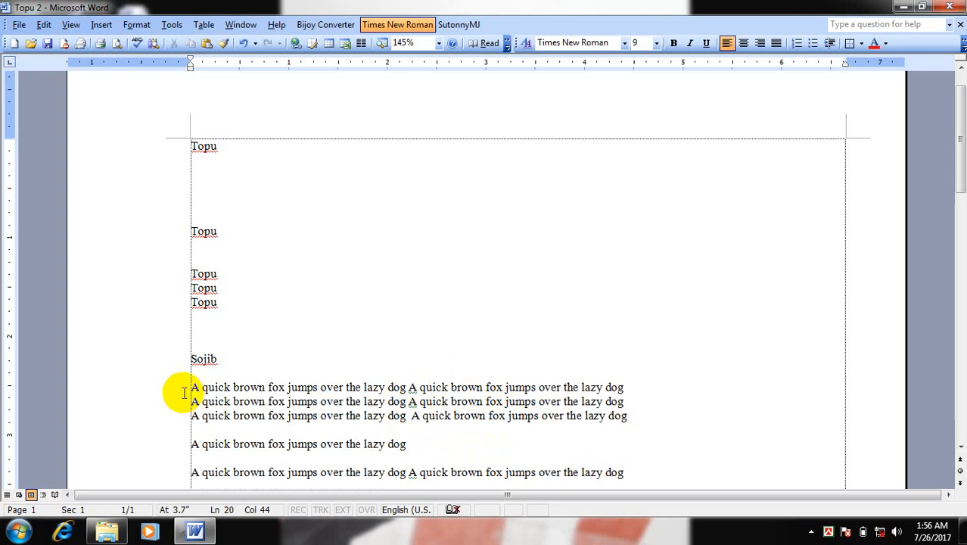
Copy the block of fox sentences starting below "Sojib" and paste it at two places among the existing lines
{"action": "left_click_drag", "start_coordinate": [173, 390], "coordinate": [494, 452]}
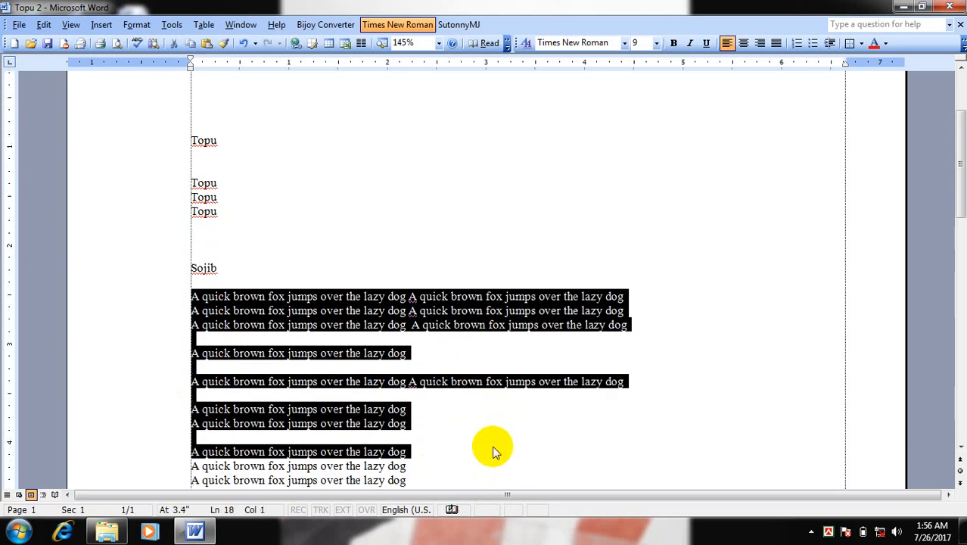
{"action": "key", "text": "ctrl+c"}
{"action": "scroll", "coordinate": [491, 430], "scroll_direction": "down", "scroll_amount": 2}
{"action": "left_click", "coordinate": [514, 350]}
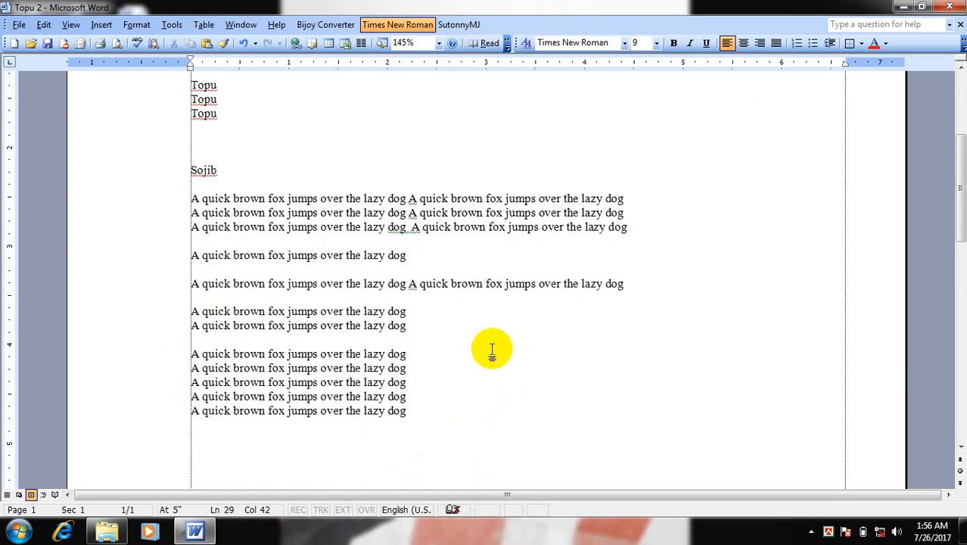
{"action": "key", "text": "ctrl+v"}
{"action": "left_click", "coordinate": [516, 263]}
{"action": "key", "text": "ctrl+v"}
Paste the copied block several more times within the text so the document extends onto a second page
{"action": "left_click", "coordinate": [537, 251]}
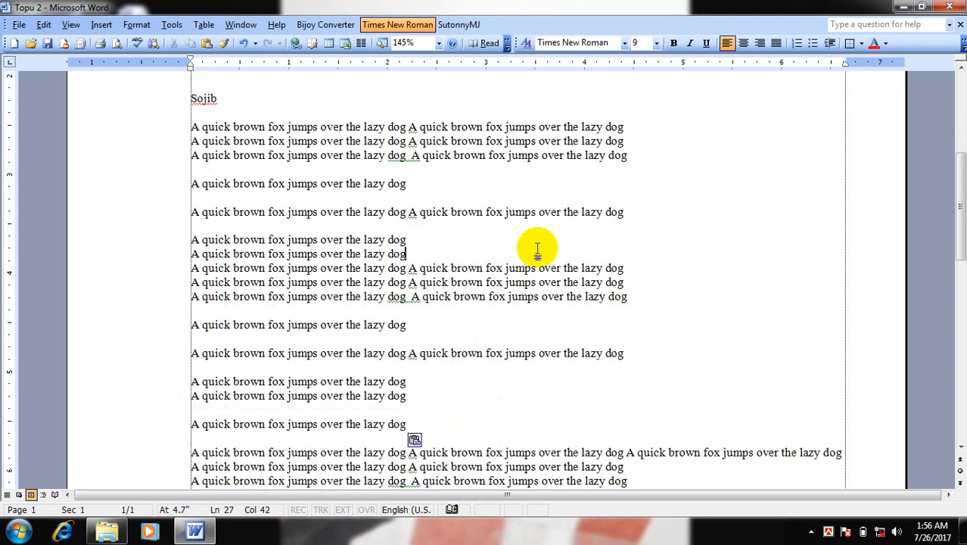
{"action": "key", "text": "ctrl+v"}
{"action": "key", "text": "ctrl+v"}
{"action": "left_click", "coordinate": [526, 221]}
{"action": "key", "text": "ctrl+v"}
{"action": "key", "text": "ctrl+v"}
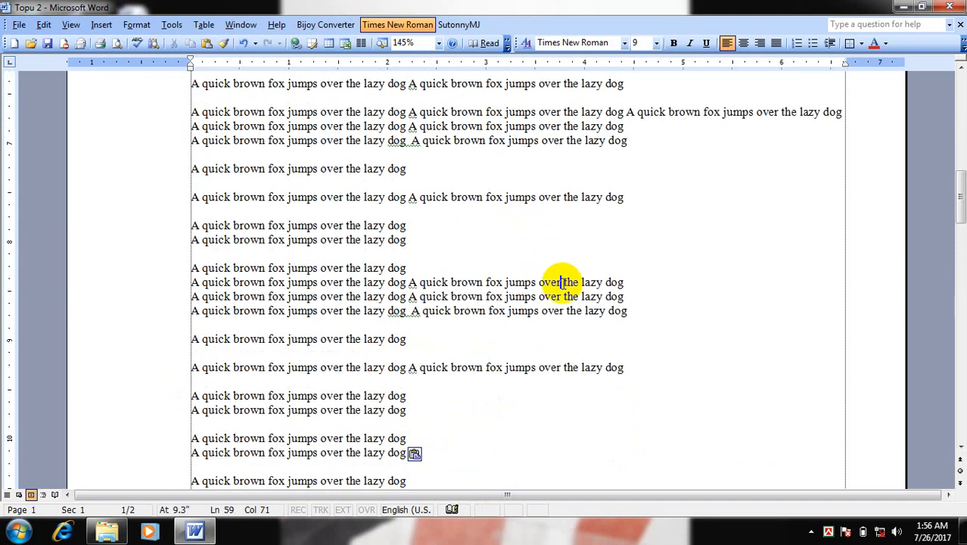
{"action": "left_click", "coordinate": [553, 251]}
{"action": "key", "text": "ctrl+v"}
Insert the word "Topu" before "lazy" in the single fox sentence on line 61 of page 1
{"action": "scroll", "coordinate": [553, 251], "scroll_direction": "down", "scroll_amount": 2}
{"action": "scroll", "coordinate": [552, 251], "scroll_direction": "up", "scroll_amount": 1}
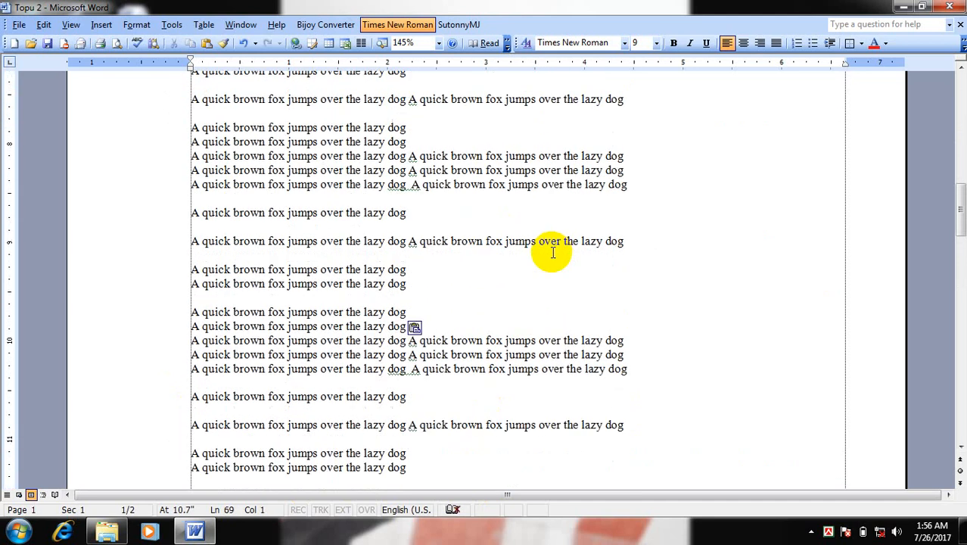
{"action": "left_click", "coordinate": [362, 213]}
{"action": "key", "text": "BackSpace"}
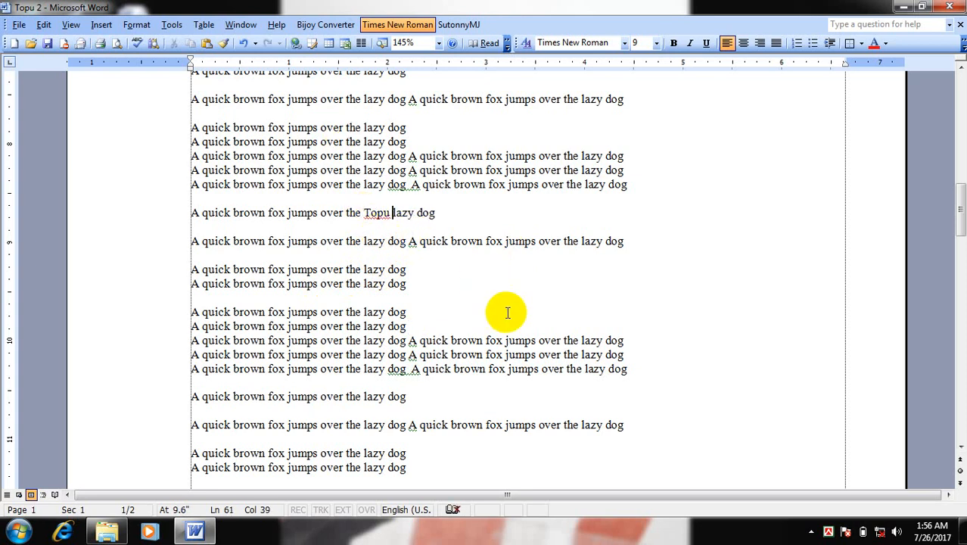
Look through the repeated sentences from the inserted word "Topu" back to the start of the document
{"action": "scroll", "coordinate": [509, 305], "scroll_direction": "up", "scroll_amount": 10}
{"action": "scroll", "coordinate": [406, 274], "scroll_direction": "down", "scroll_amount": 12}
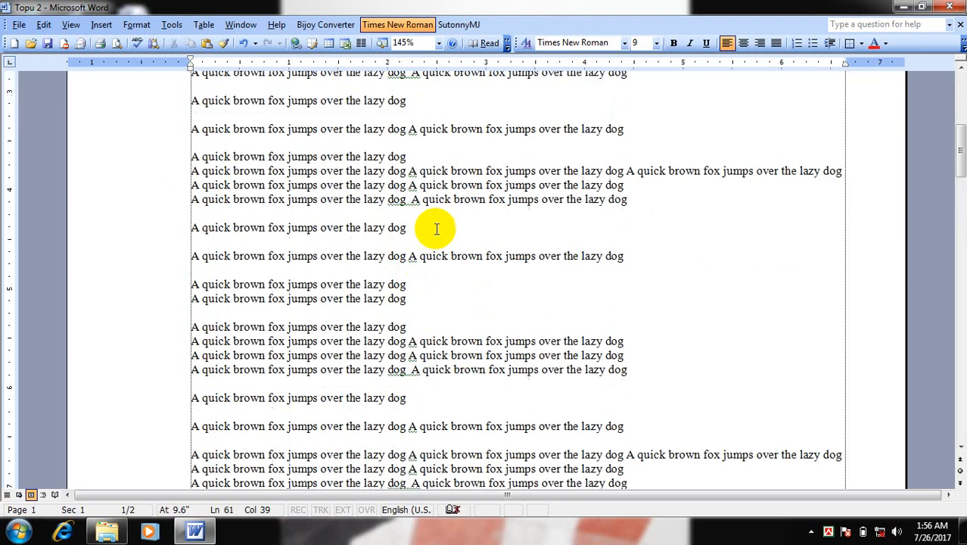
{"action": "scroll", "coordinate": [433, 271], "scroll_direction": "down", "scroll_amount": 1}
{"action": "scroll", "coordinate": [443, 296], "scroll_direction": "up", "scroll_amount": 5}
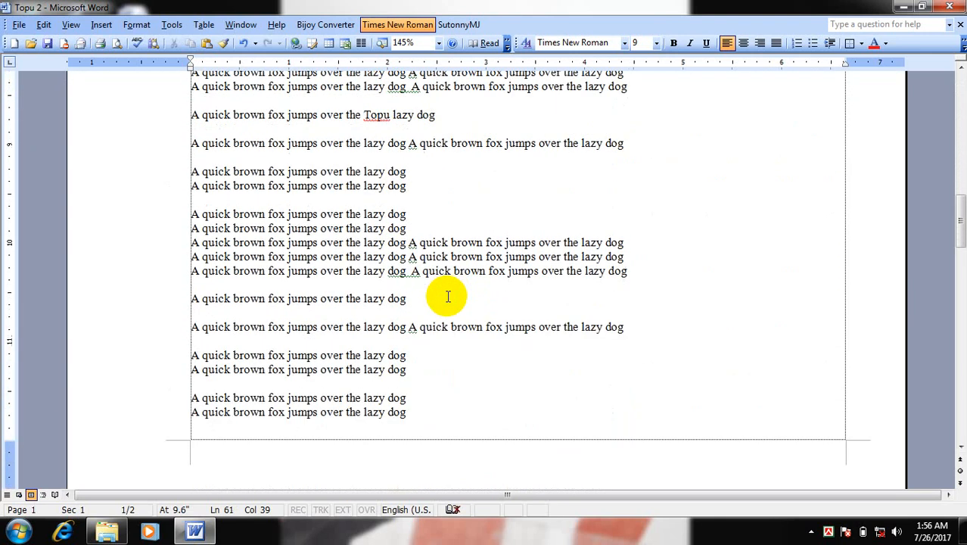
{"action": "scroll", "coordinate": [443, 292], "scroll_direction": "up", "scroll_amount": 3}
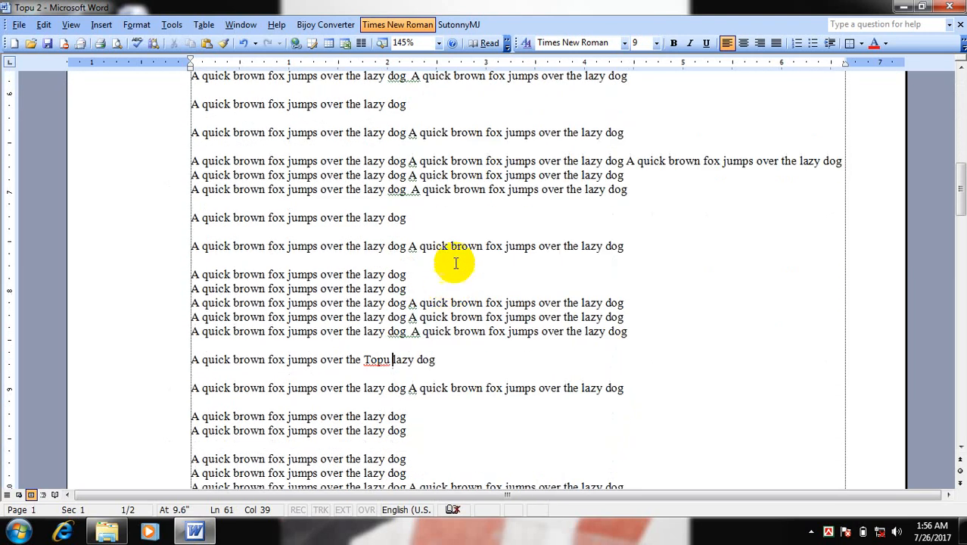
{"action": "left_click", "coordinate": [464, 227]}
{"action": "scroll", "coordinate": [464, 227], "scroll_direction": "up", "scroll_amount": 3}
{"action": "scroll", "coordinate": [464, 227], "scroll_direction": "up", "scroll_amount": 8}
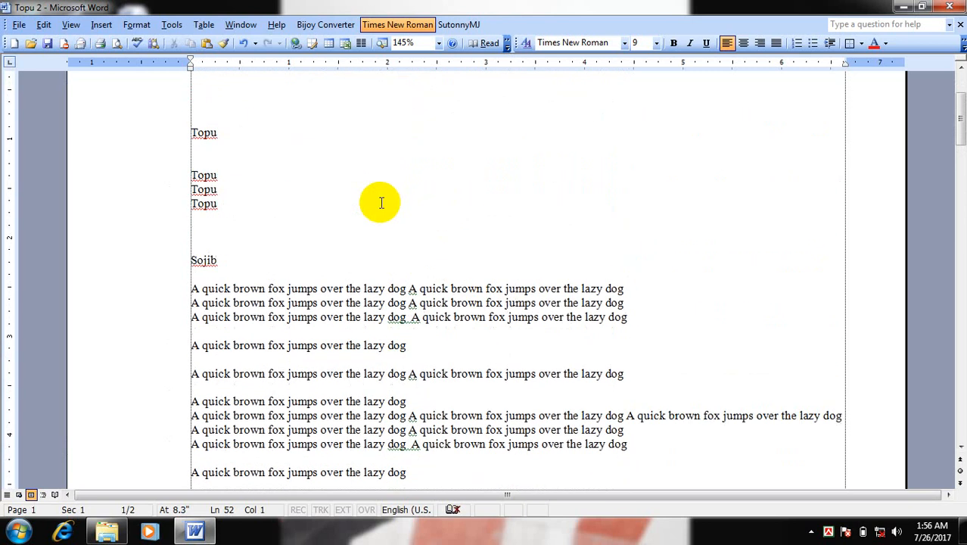
Search the document for the next occurrence of "Topu" and close the search
{"action": "left_click", "coordinate": [46, 25]}
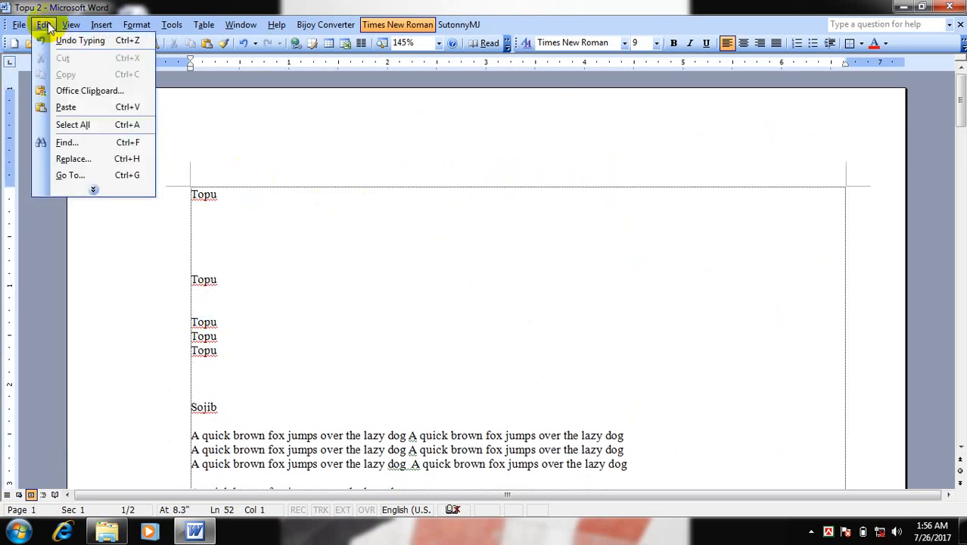
{"action": "left_click", "coordinate": [62, 143]}
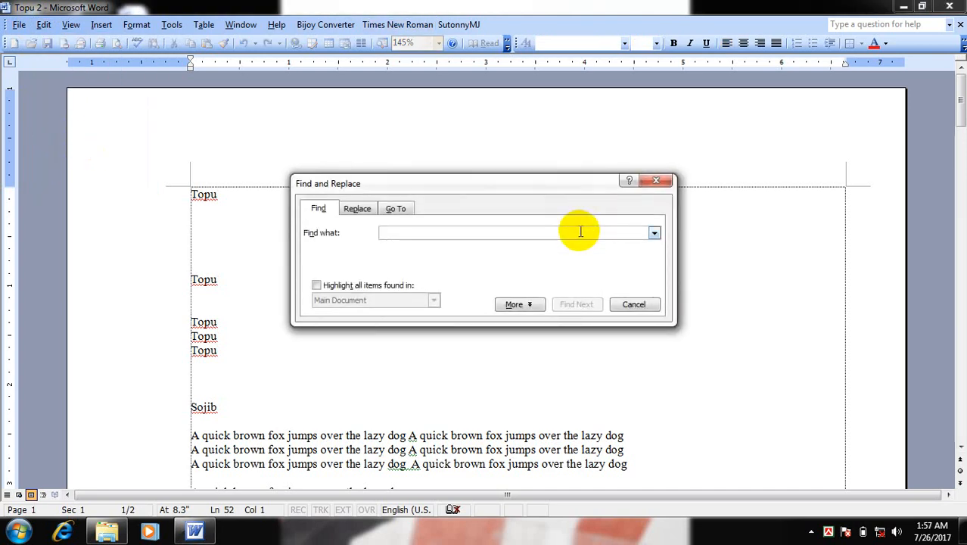
{"action": "type", "text": "Topu"}
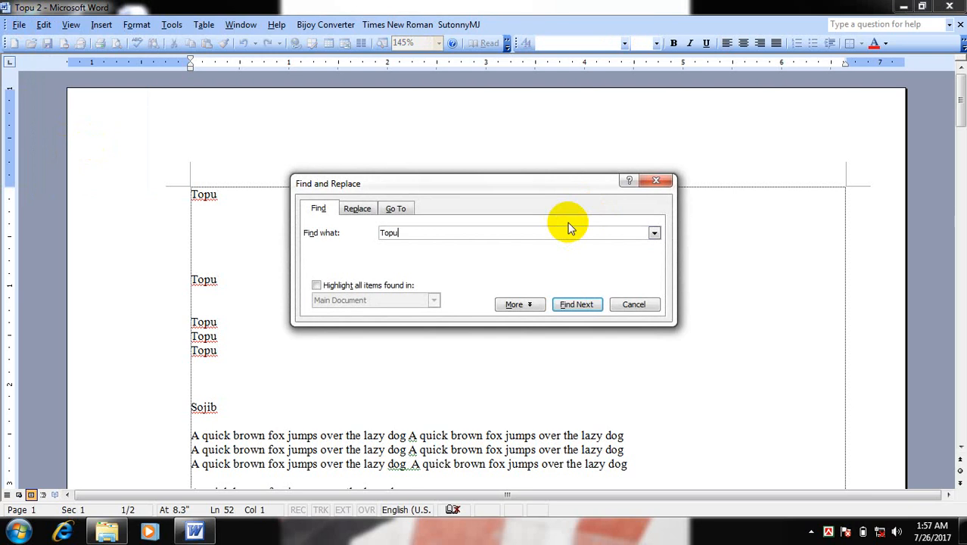
{"action": "left_click", "coordinate": [579, 306]}
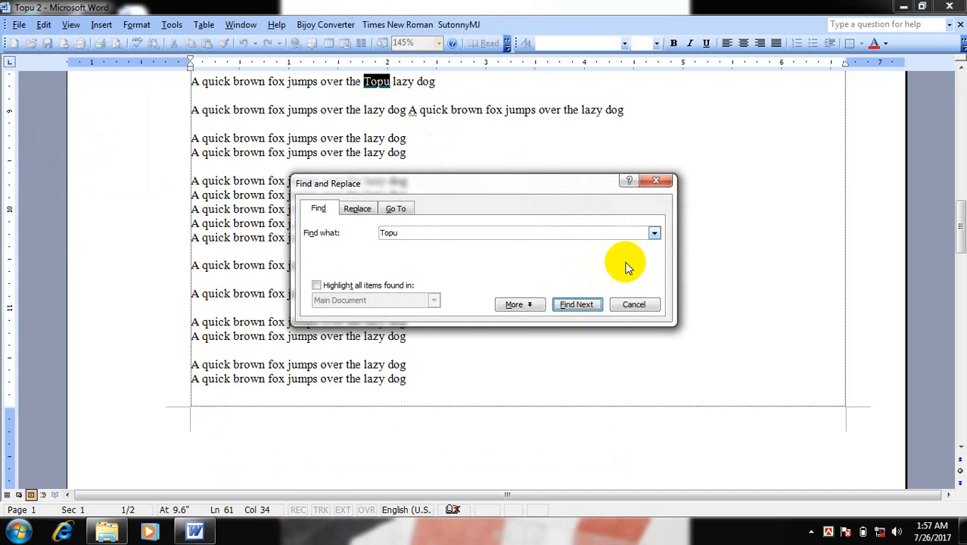
{"action": "left_click", "coordinate": [635, 305]}
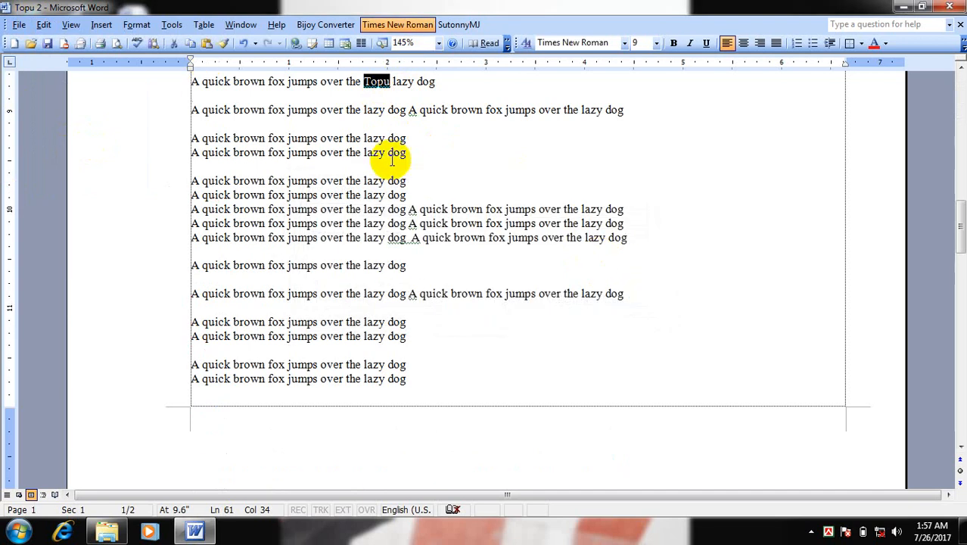
Paste the copied block of sentences after "jumps" in a sentence on page 1 and again on a blank line of page 2
{"action": "left_click", "coordinate": [44, 24]}
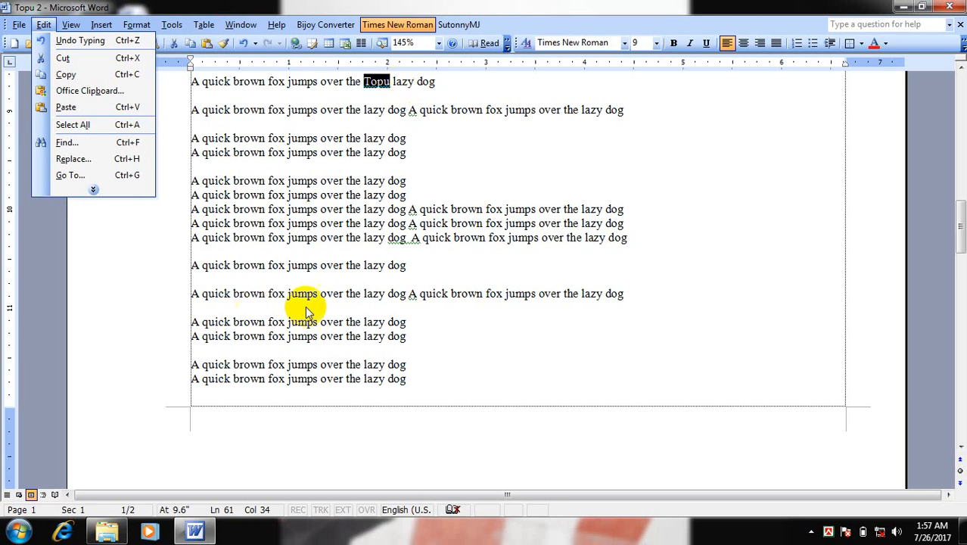
{"action": "left_click", "coordinate": [324, 268]}
{"action": "key", "text": "ctrl+v"}
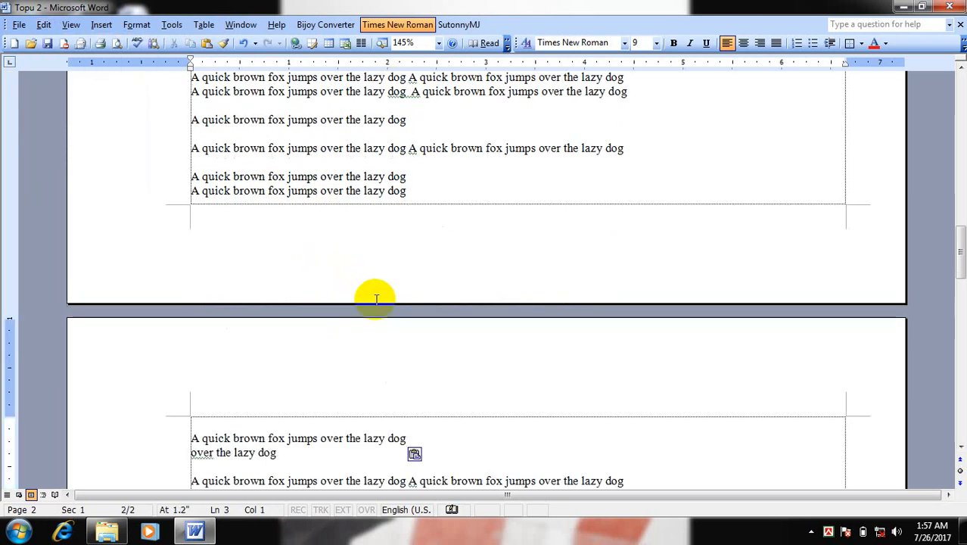
{"action": "scroll", "coordinate": [382, 310], "scroll_direction": "down", "scroll_amount": 5}
{"action": "left_click", "coordinate": [389, 370]}
{"action": "left_click", "coordinate": [436, 346]}
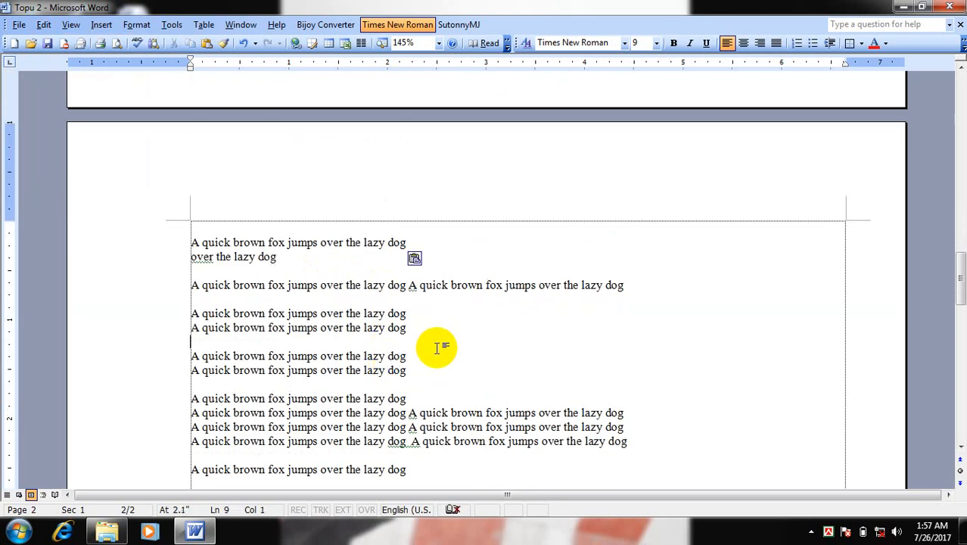
{"action": "scroll", "coordinate": [435, 347], "scroll_direction": "down", "scroll_amount": 1}
{"action": "scroll", "coordinate": [403, 339], "scroll_direction": "down", "scroll_amount": 1}
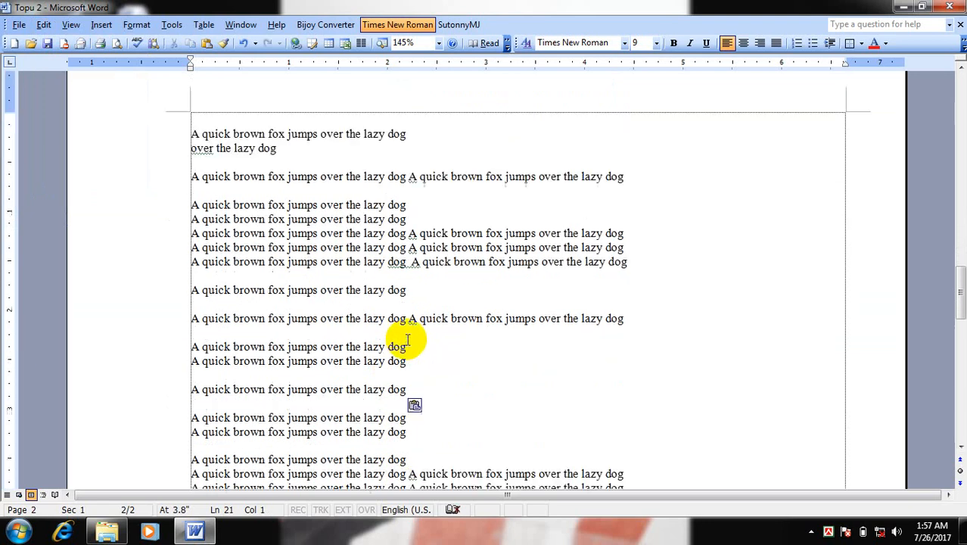
Select the word "dog" at the end of the sentence on line 13 of page 2 and deselect it
{"action": "left_click", "coordinate": [447, 296]}
{"action": "left_click_drag", "start_coordinate": [447, 296], "coordinate": [395, 291]}
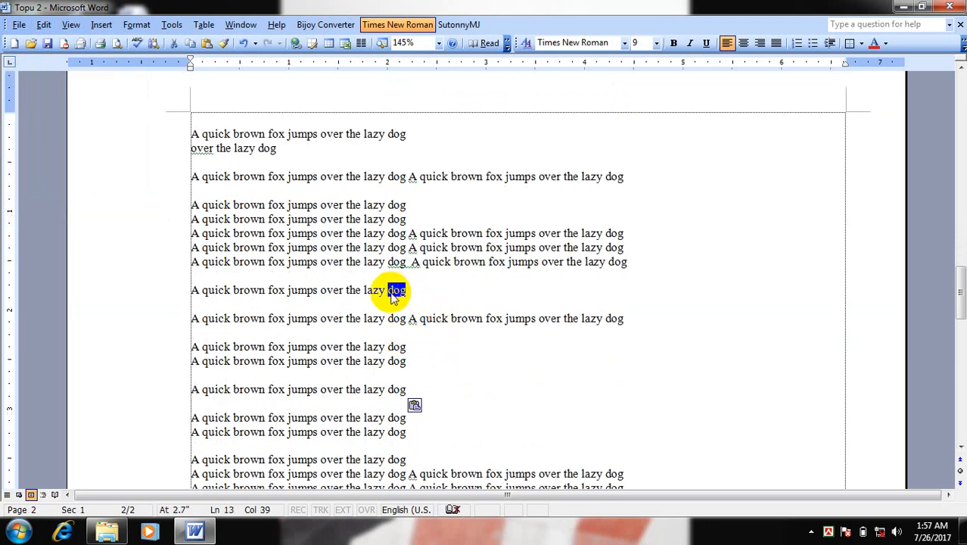
{"action": "left_click", "coordinate": [448, 300]}
Replace every occurrence of "Dog" with "Cat" throughout the document and close the replacement dialog
{"action": "left_click", "coordinate": [40, 25]}
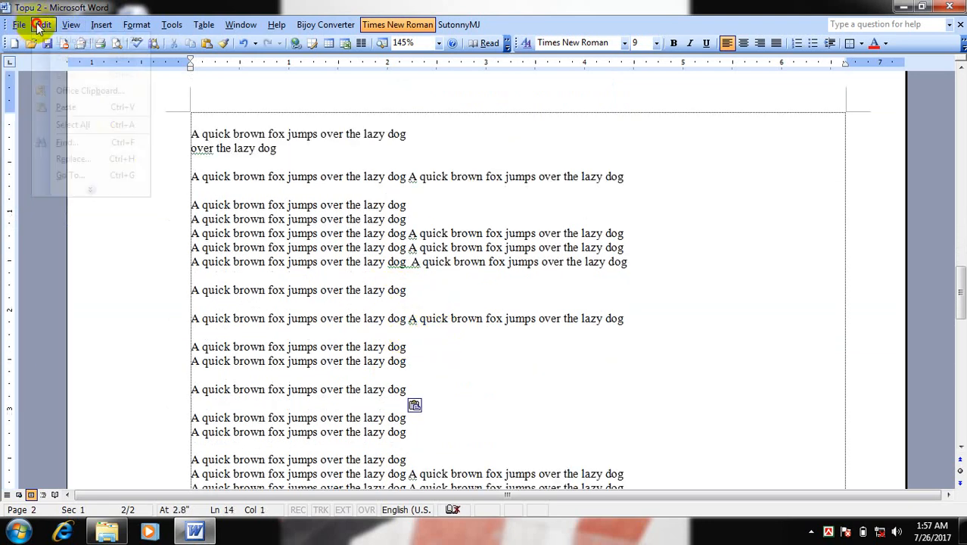
{"action": "left_click", "coordinate": [73, 159]}
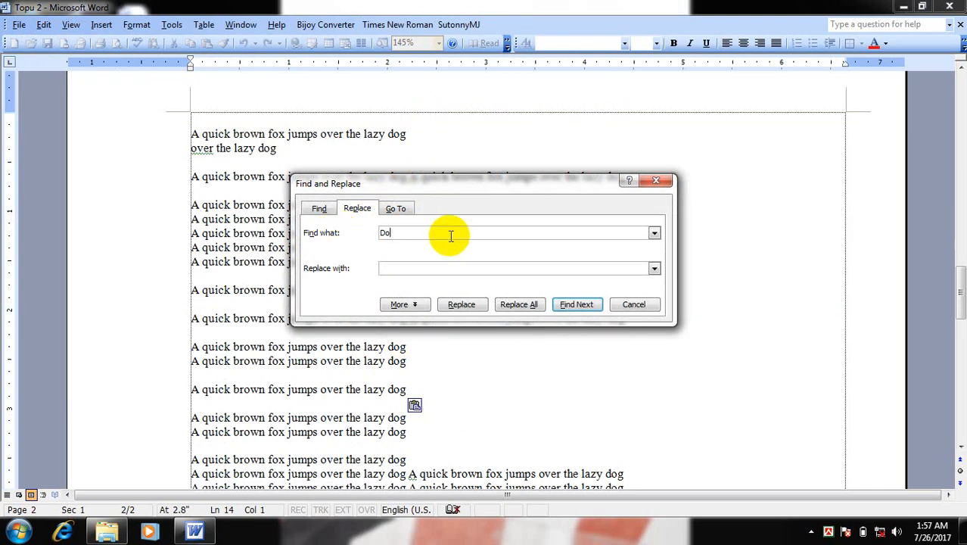
{"action": "left_click", "coordinate": [395, 348]}
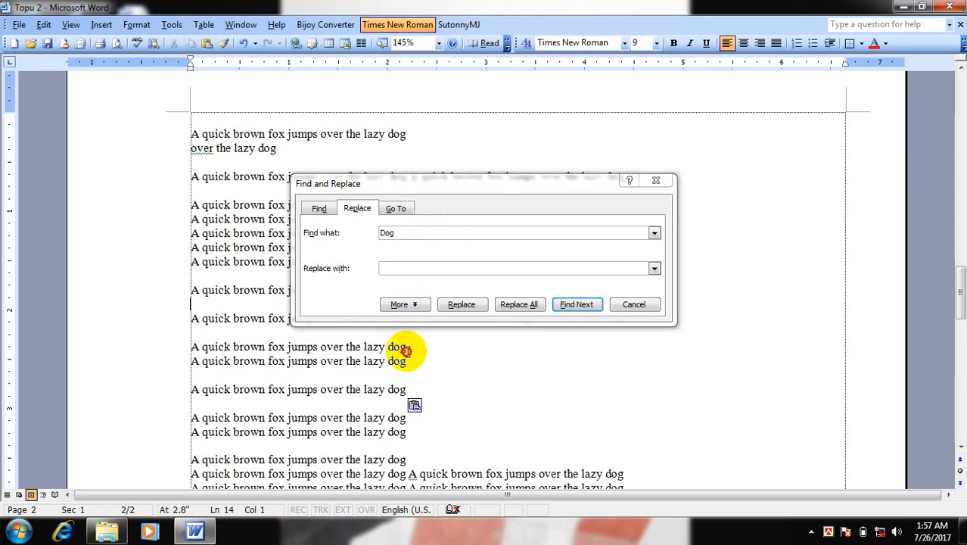
{"action": "left_click", "coordinate": [423, 269]}
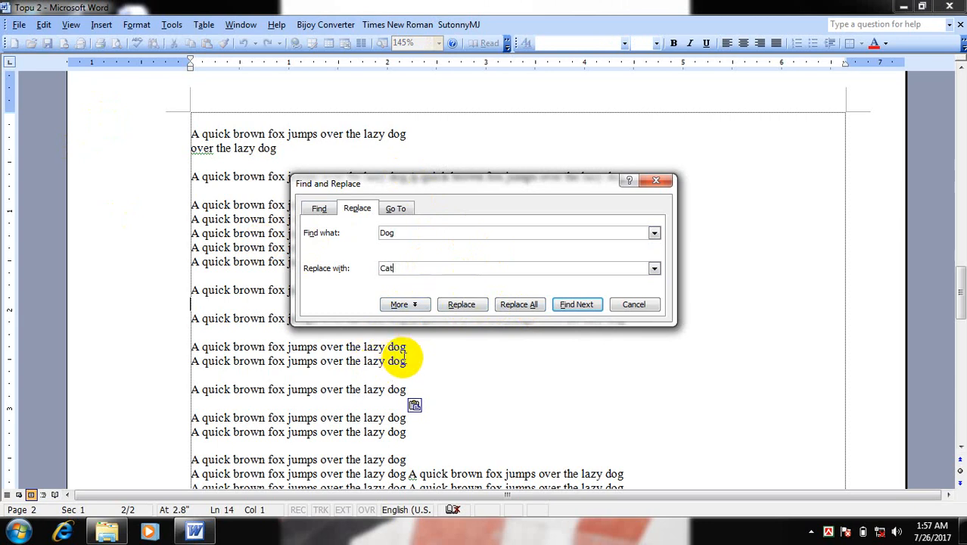
{"action": "left_click", "coordinate": [521, 307]}
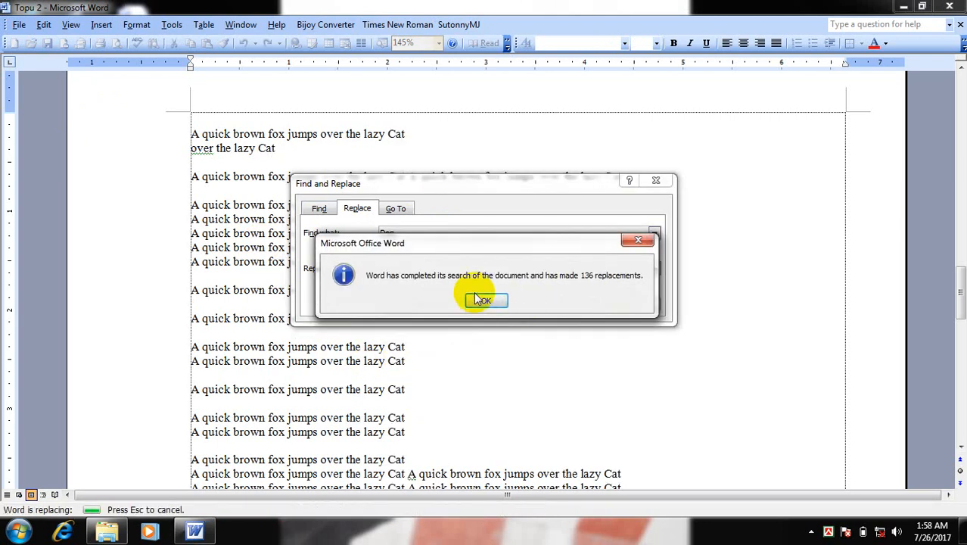
{"action": "left_click", "coordinate": [484, 303]}
{"action": "left_click", "coordinate": [622, 307]}
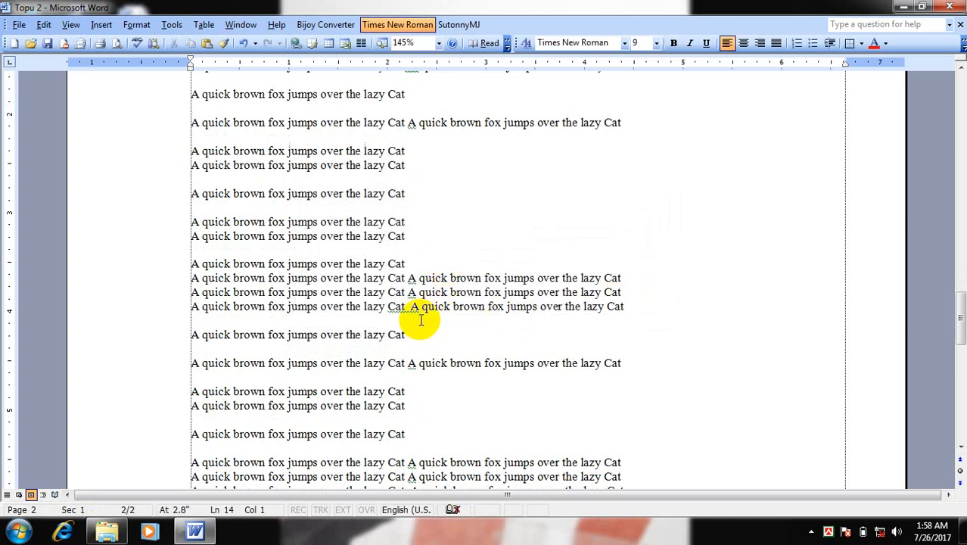
{"action": "scroll", "coordinate": [418, 310], "scroll_direction": "up", "scroll_amount": 10}
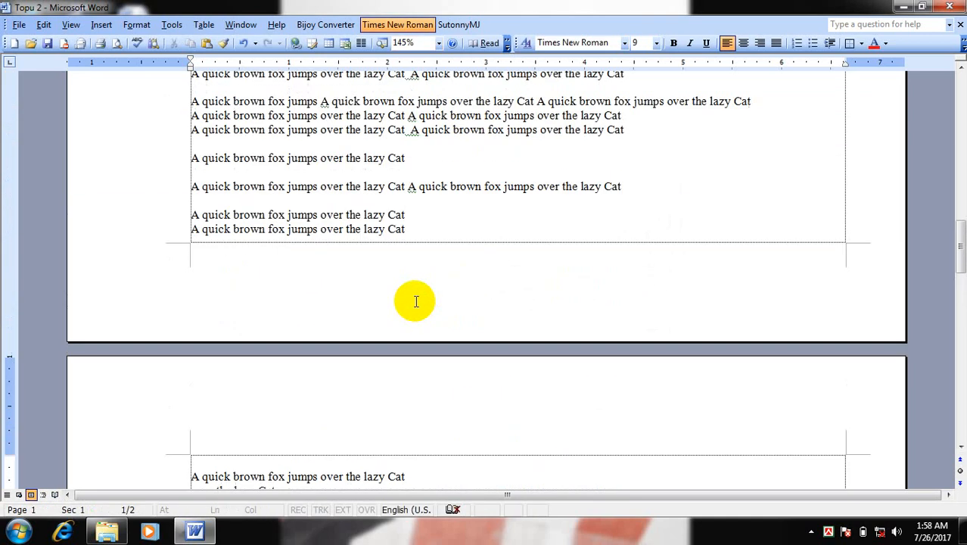
{"action": "scroll", "coordinate": [416, 301], "scroll_direction": "up", "scroll_amount": 6}
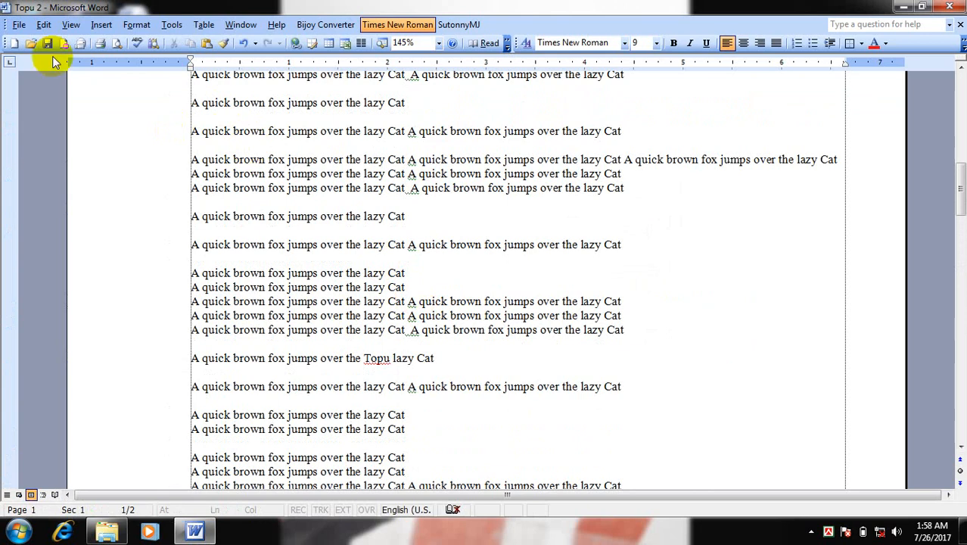
{"action": "left_click", "coordinate": [43, 26]}
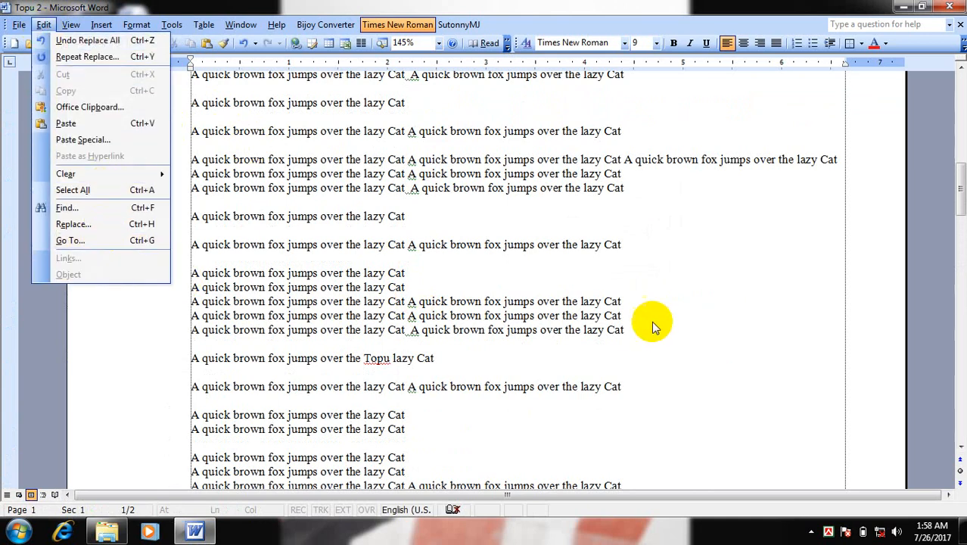
{"action": "left_click", "coordinate": [674, 321]}
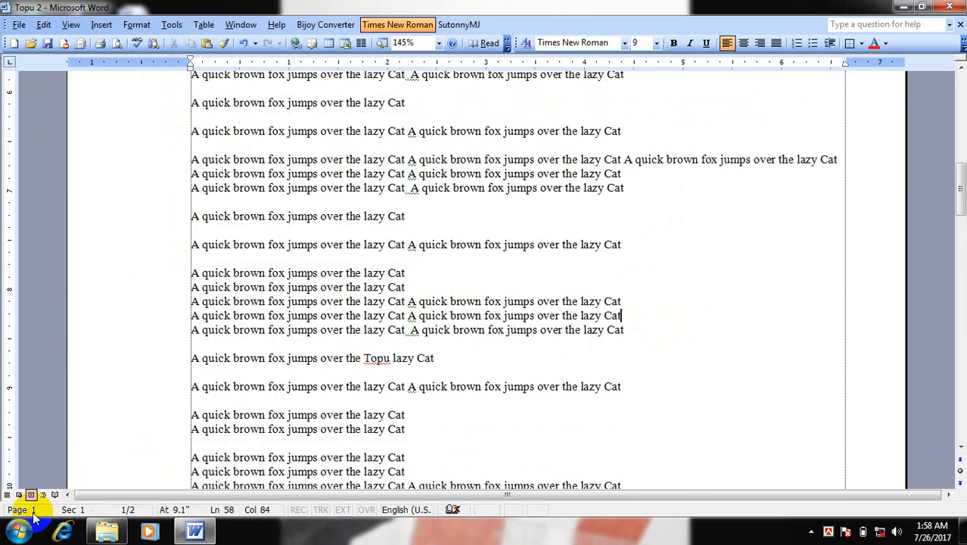
{"action": "left_click", "coordinate": [679, 381]}
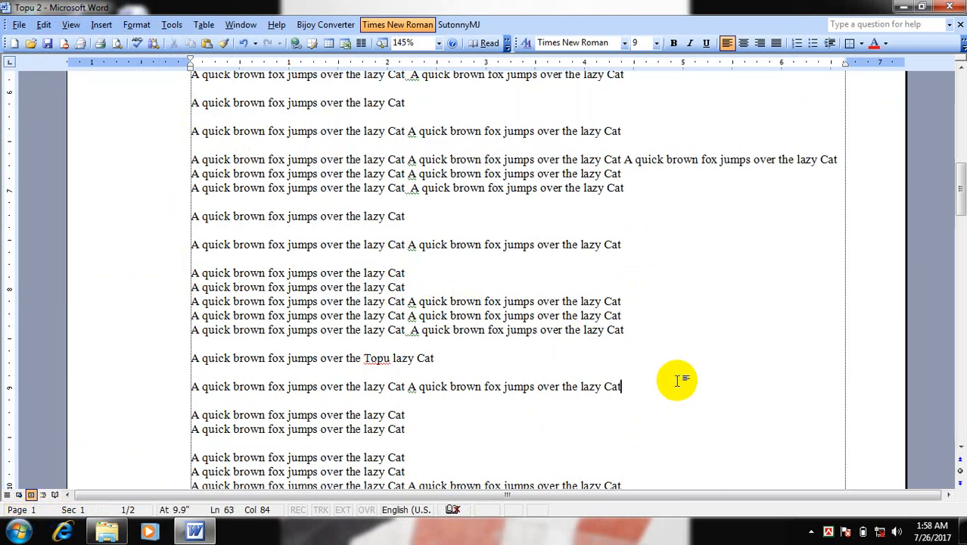
{"action": "left_click", "coordinate": [16, 532]}
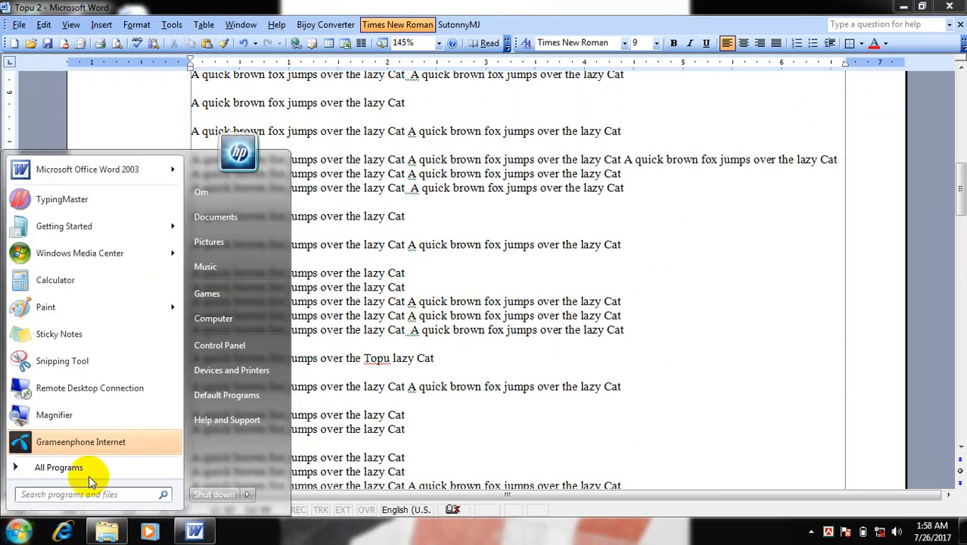
{"action": "left_click", "coordinate": [58, 468]}
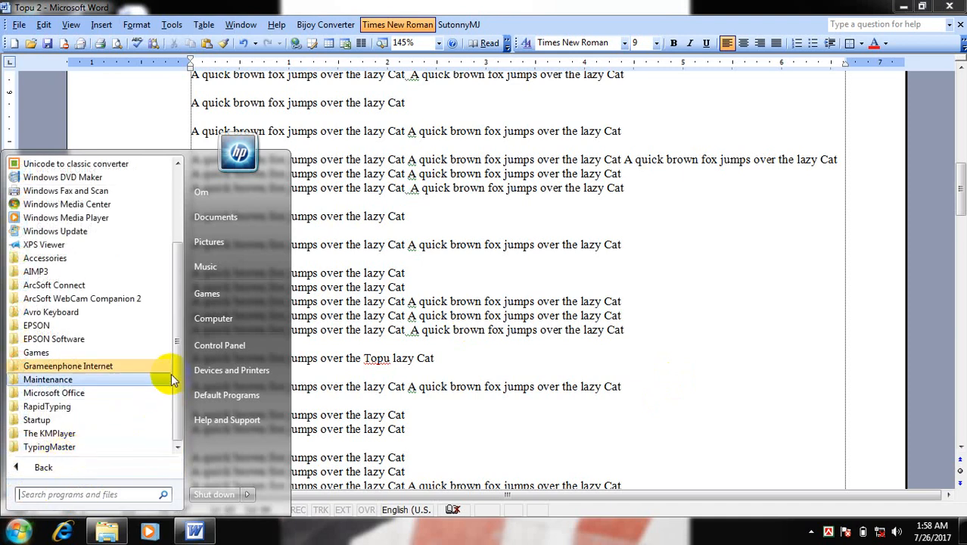
{"action": "left_click", "coordinate": [69, 377]}
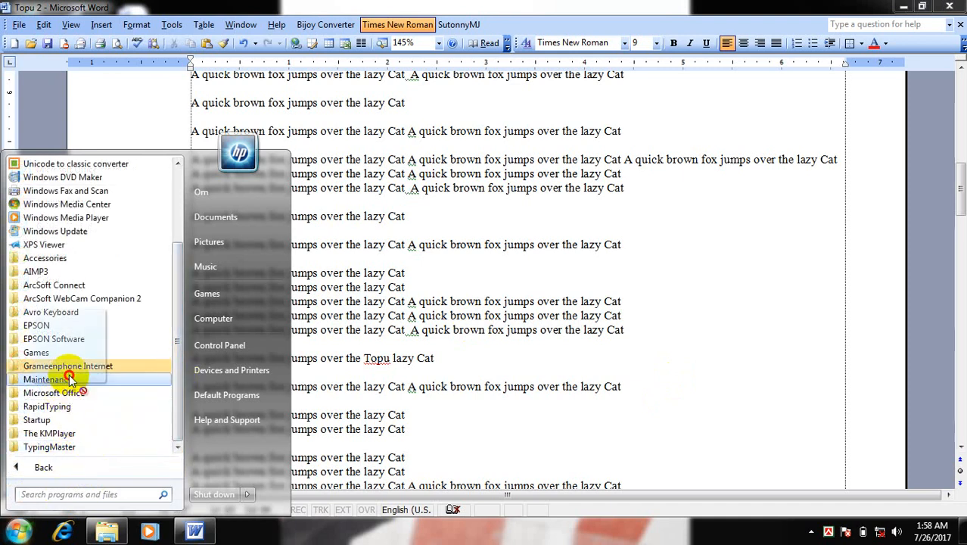
{"action": "left_click", "coordinate": [106, 467]}
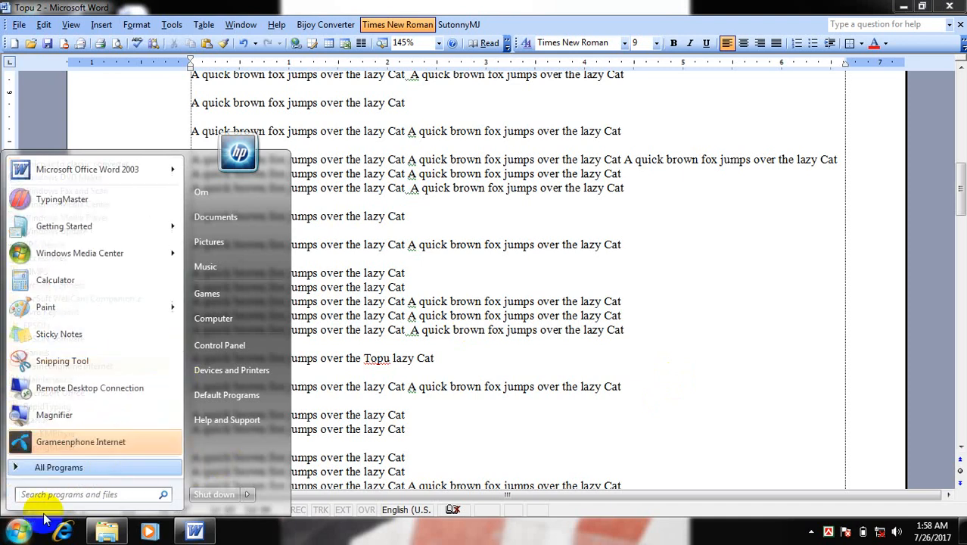
{"action": "left_click", "coordinate": [19, 534]}
Launch the On-Screen Keyboard from the Ease of Access accessories and move it over the lower part of the document
{"action": "left_click", "coordinate": [19, 534]}
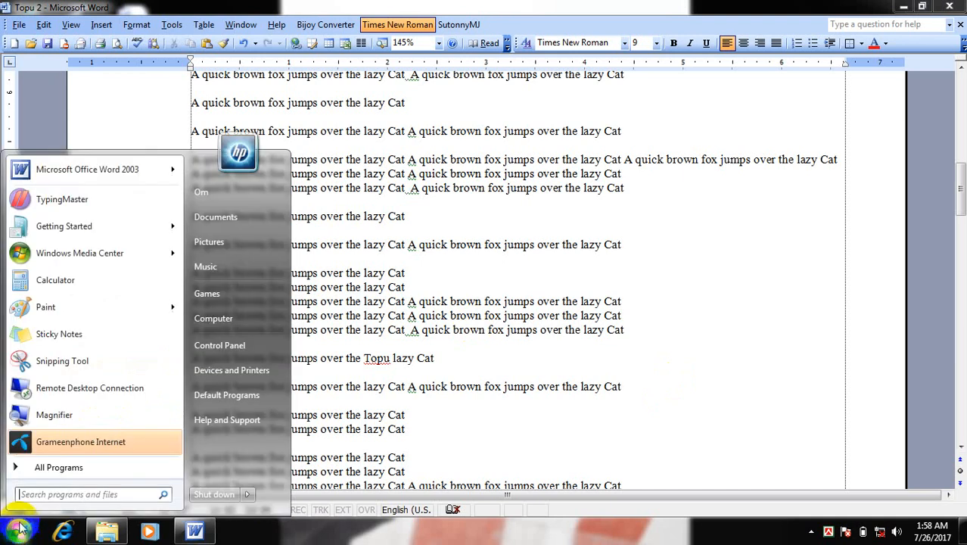
{"action": "left_click", "coordinate": [64, 471]}
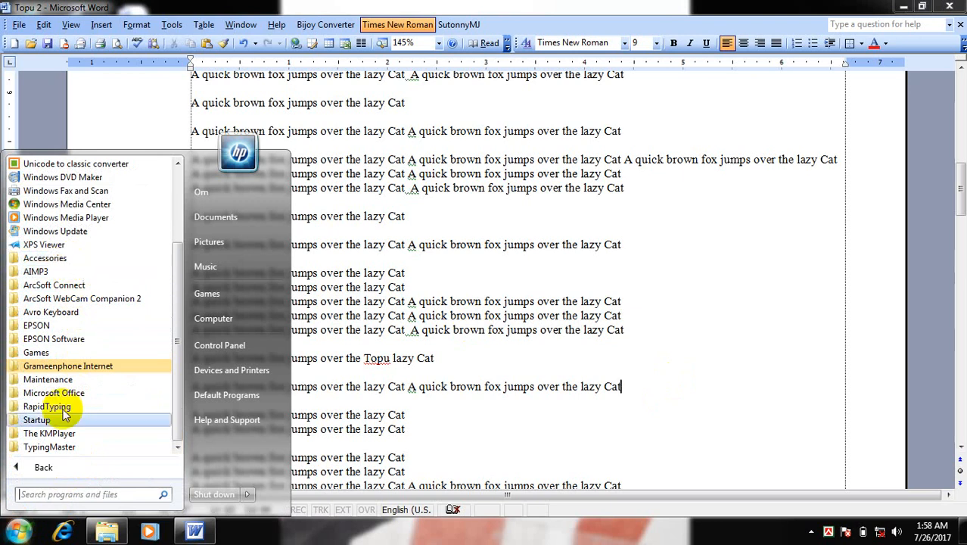
{"action": "left_click", "coordinate": [64, 467]}
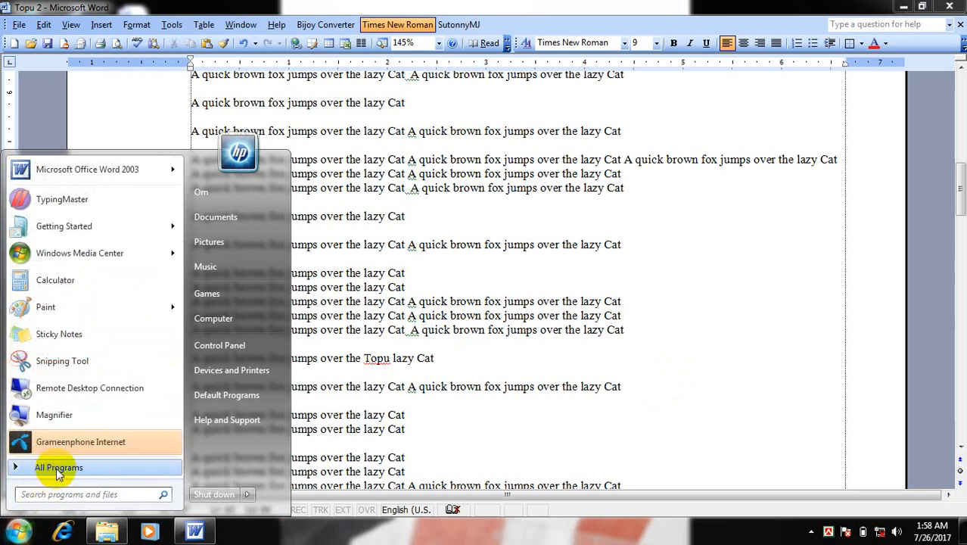
{"action": "left_click", "coordinate": [64, 465]}
{"action": "left_click", "coordinate": [61, 258]}
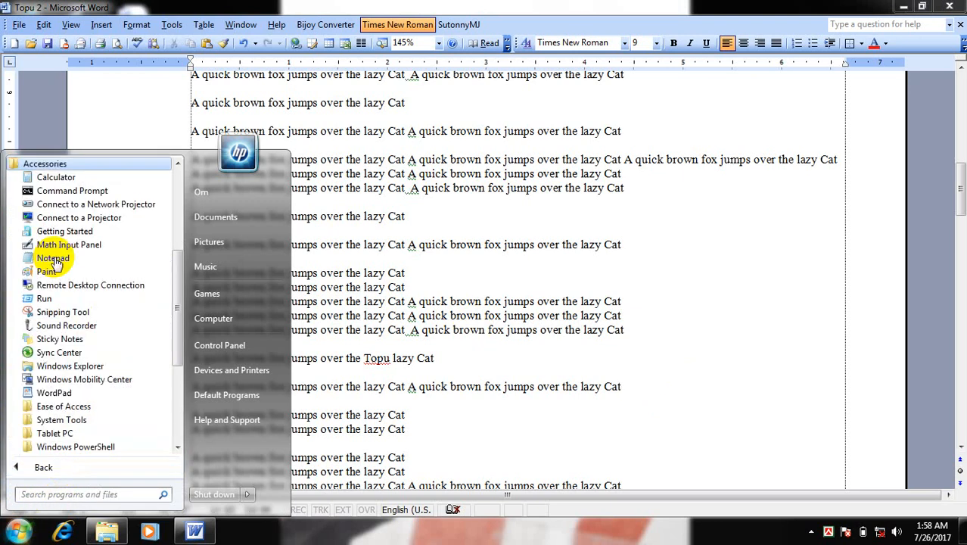
{"action": "left_click", "coordinate": [86, 407]}
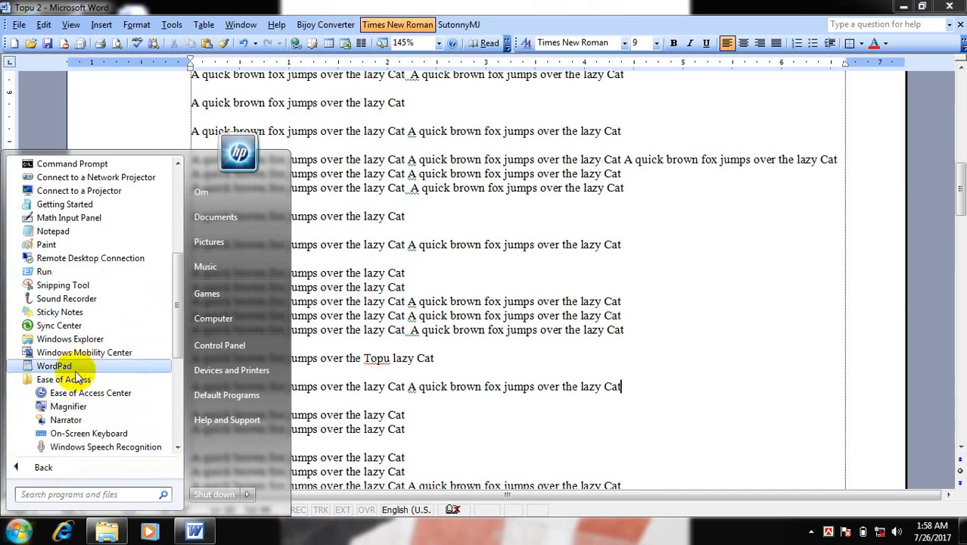
{"action": "left_click", "coordinate": [101, 439]}
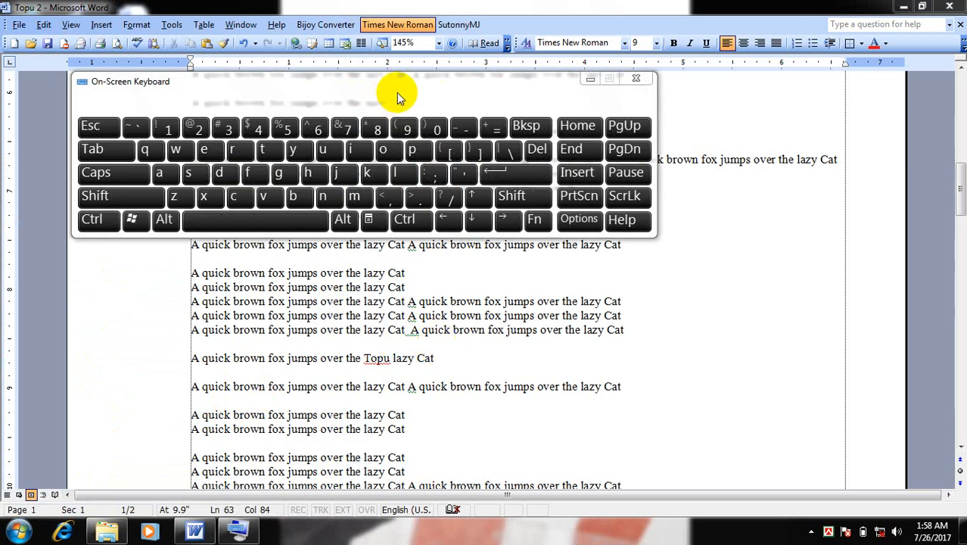
{"action": "left_click_drag", "start_coordinate": [350, 83], "coordinate": [446, 327]}
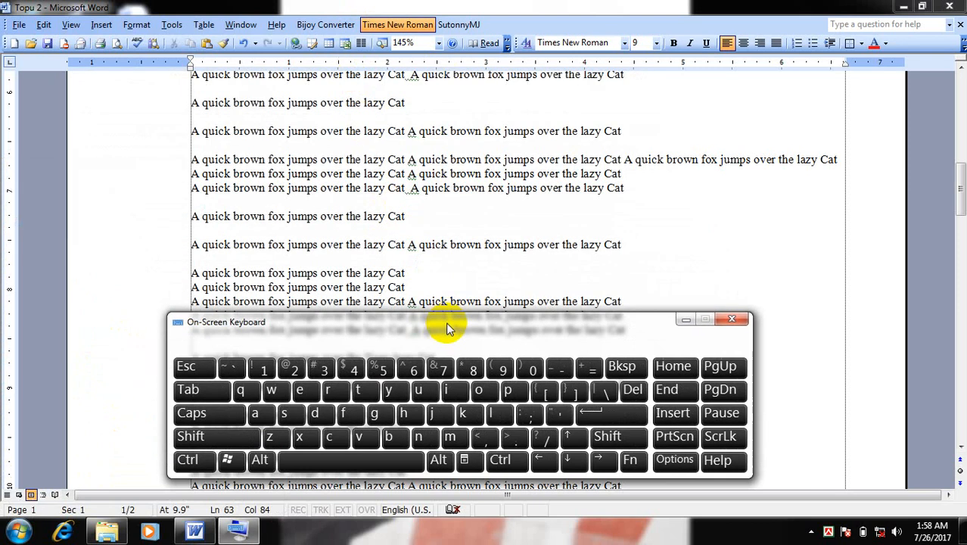
Place the cursor on line 55 of page 1 and jump to the beginning of the document with the on-screen keyboard
{"action": "left_click", "coordinate": [592, 276]}
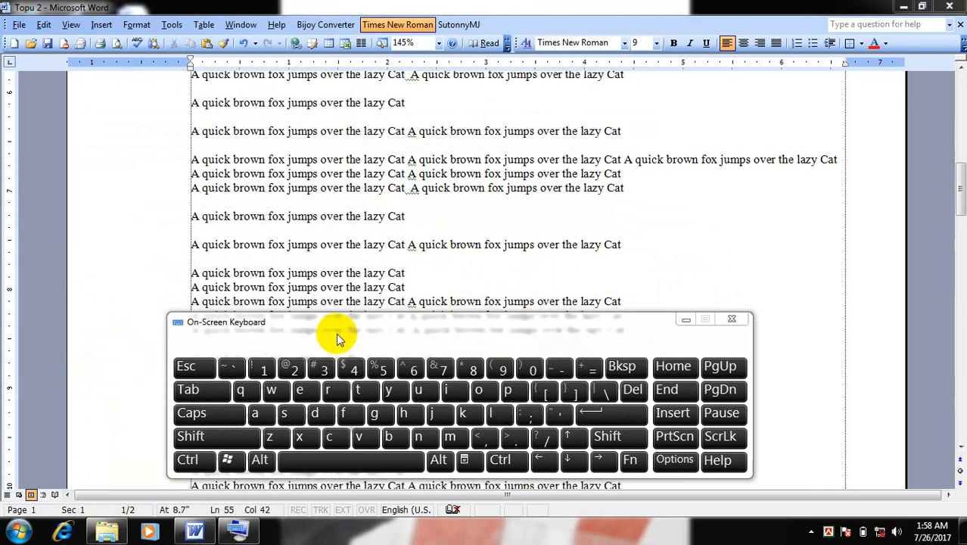
{"action": "left_click", "coordinate": [187, 460]}
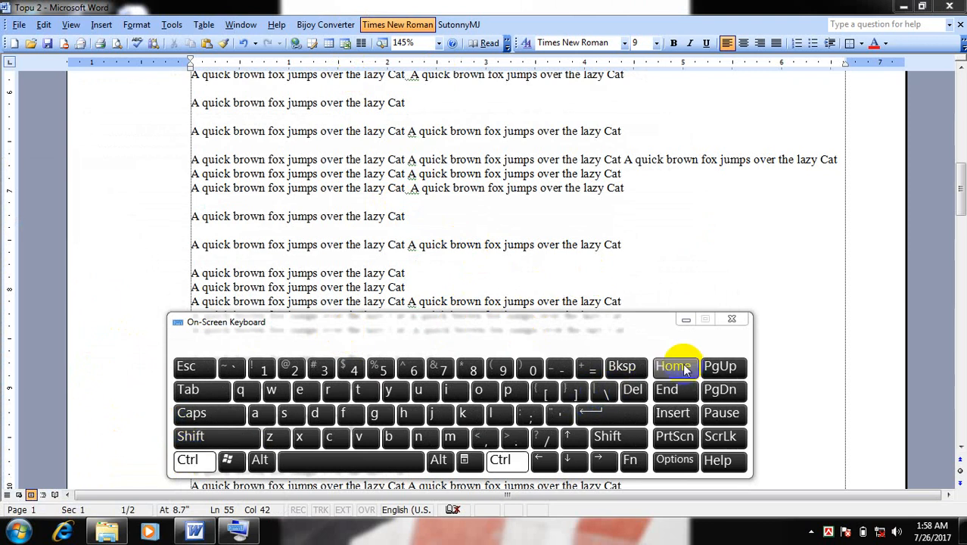
{"action": "left_click", "coordinate": [674, 366]}
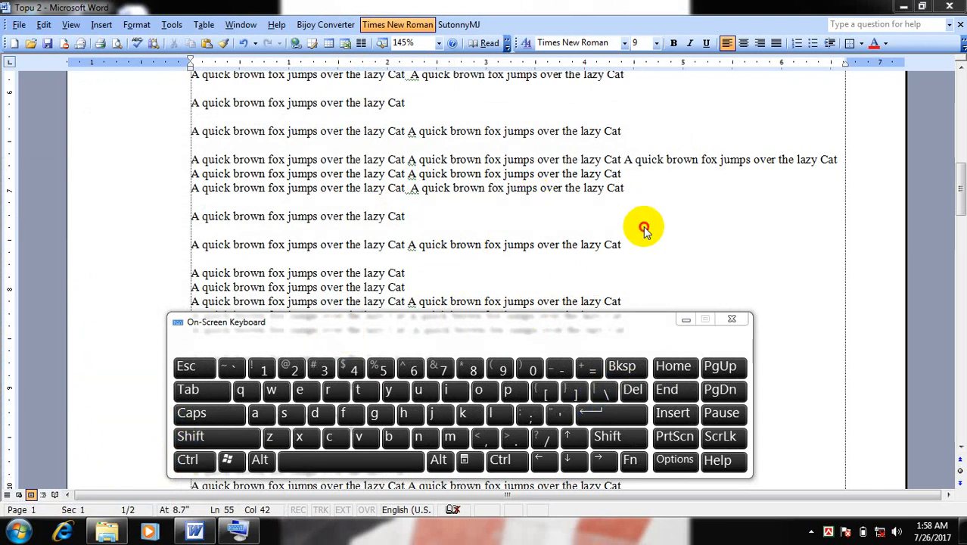
{"action": "left_click", "coordinate": [187, 461]}
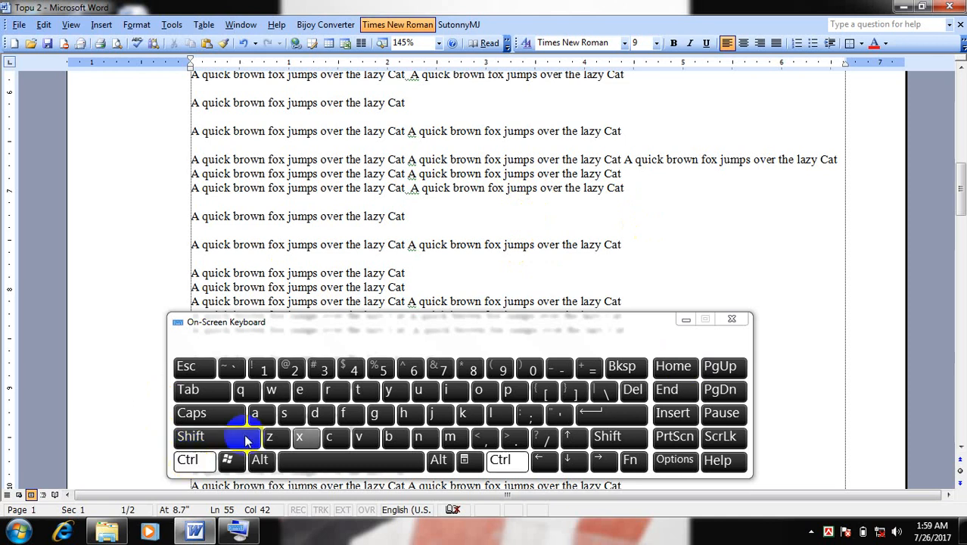
{"action": "left_click", "coordinate": [674, 366]}
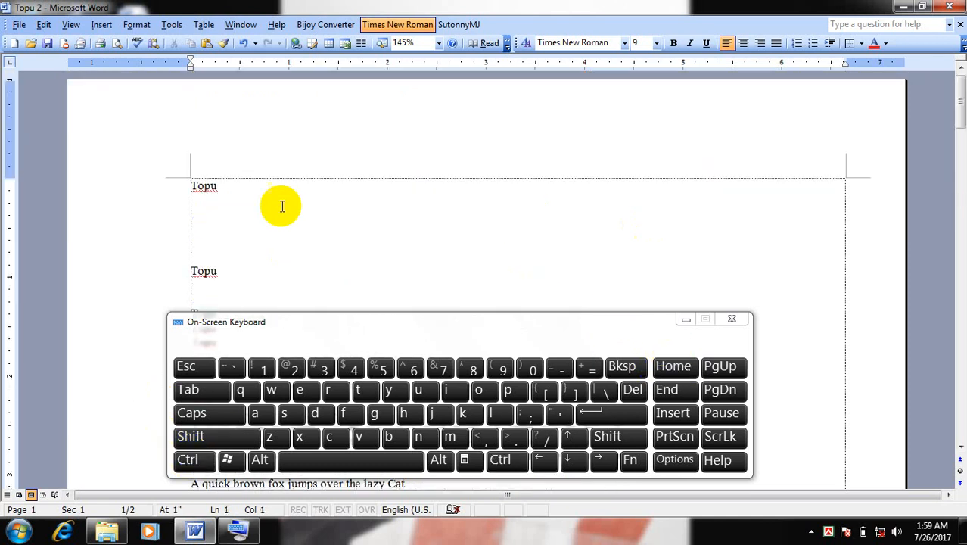
Place the cursor after the first "Topu" on page 1 and jump to the end of the document
{"action": "left_click", "coordinate": [261, 190]}
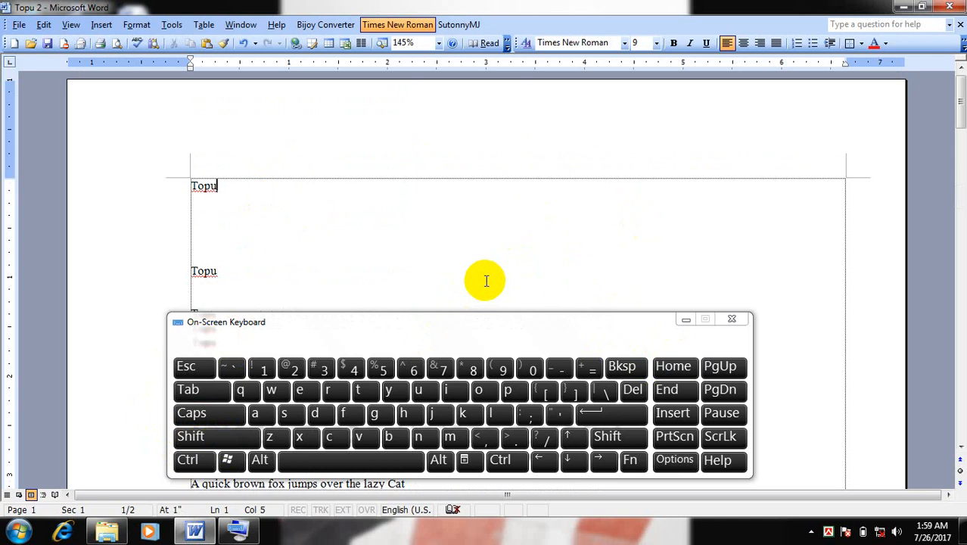
{"action": "key", "text": "ctrl"}
{"action": "key", "text": "ctrl"}
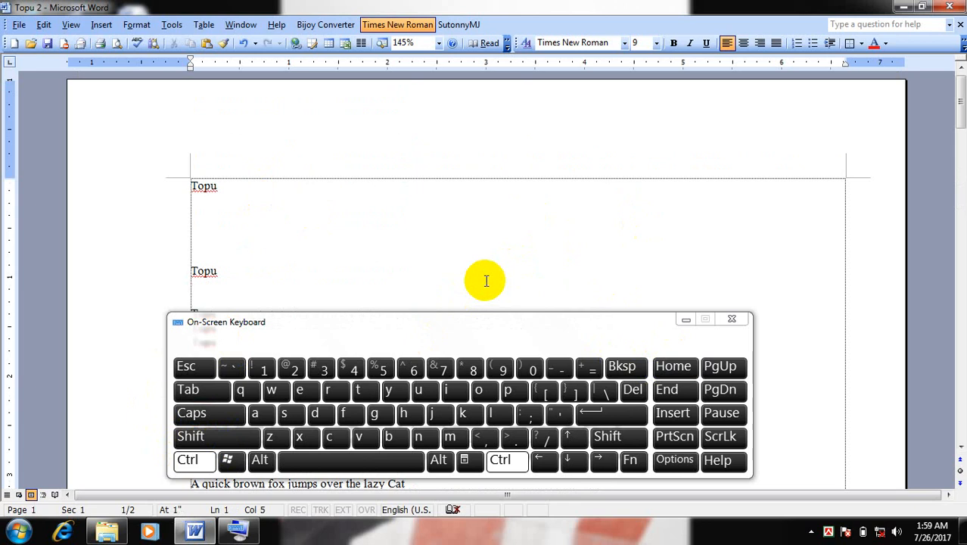
{"action": "key", "text": "ctrl+End"}
{"action": "key", "text": "ctrl"}
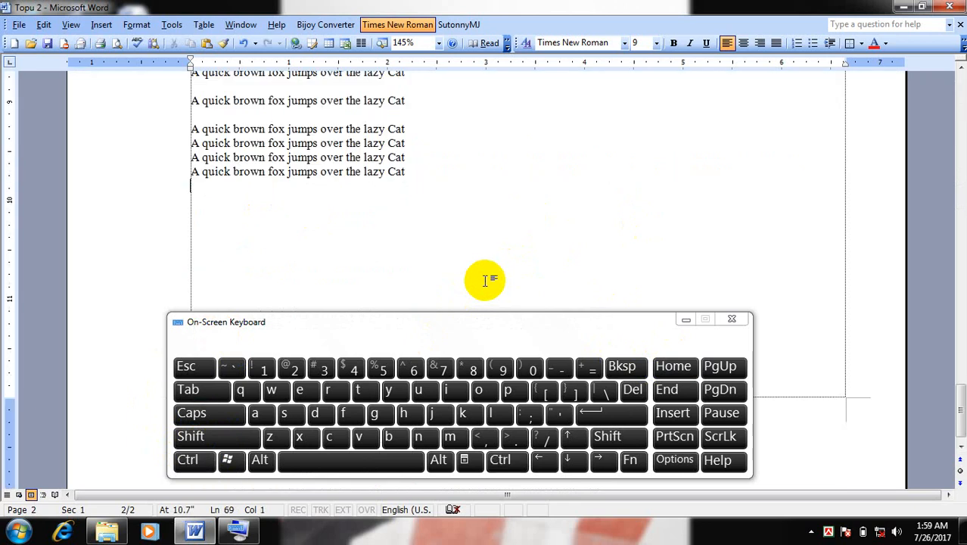
{"action": "left_click", "coordinate": [502, 459]}
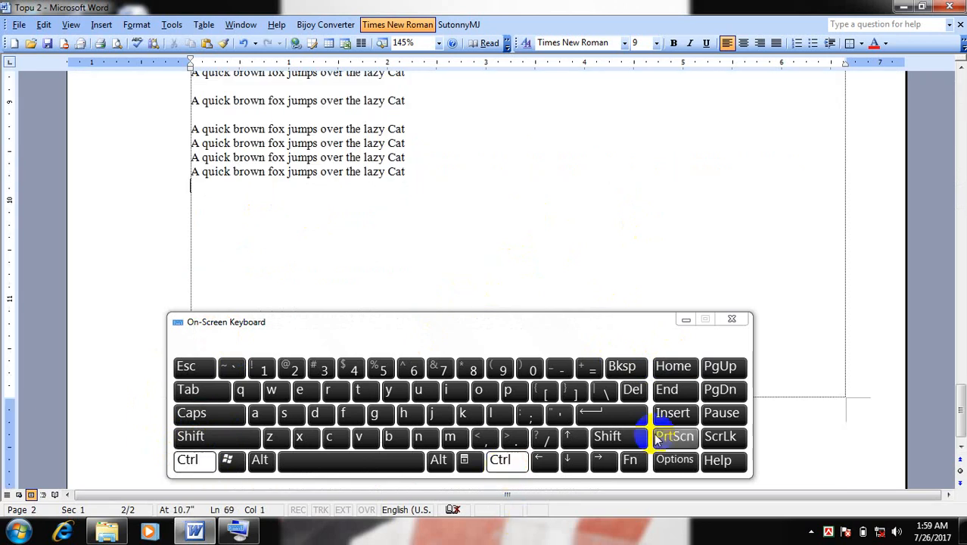
{"action": "left_click", "coordinate": [684, 390]}
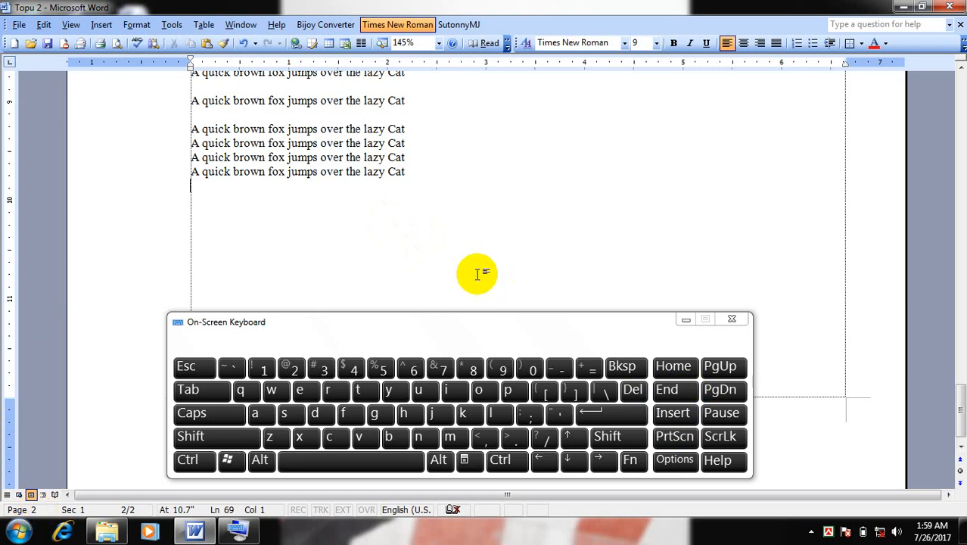
Insert page breaks repeatedly at the end of the document until it has 50 pages
{"action": "key", "text": "ctrl"}
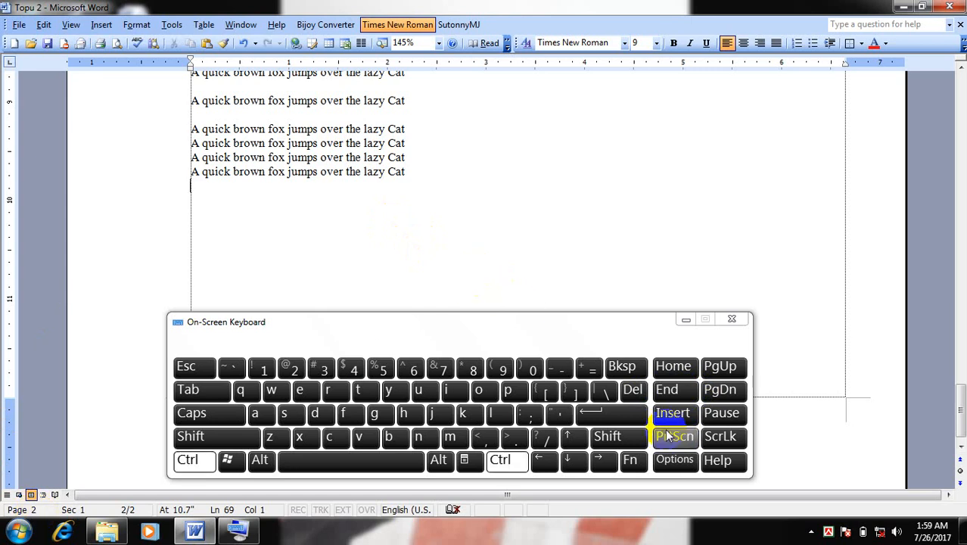
{"action": "left_click", "coordinate": [629, 418]}
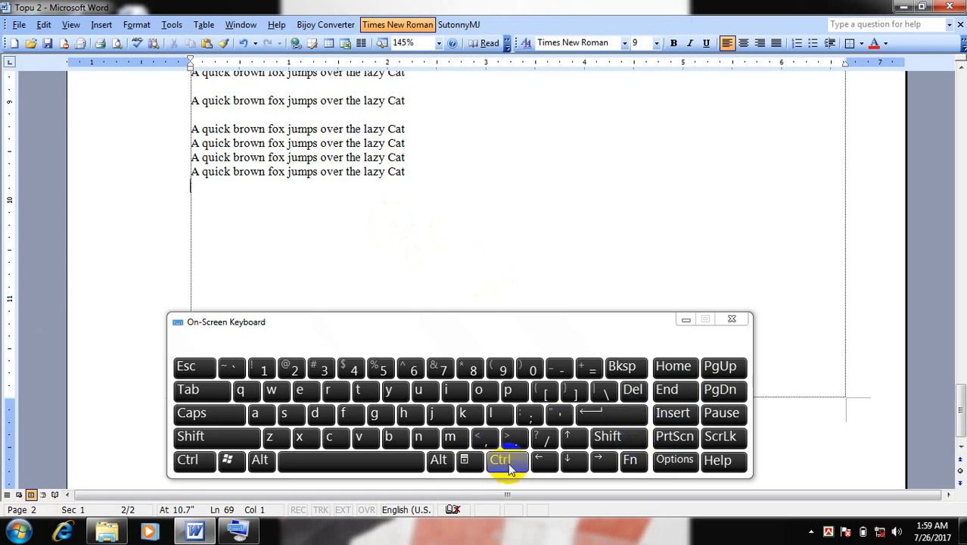
{"action": "left_click", "coordinate": [502, 459]}
{"action": "left_click", "coordinate": [640, 416]}
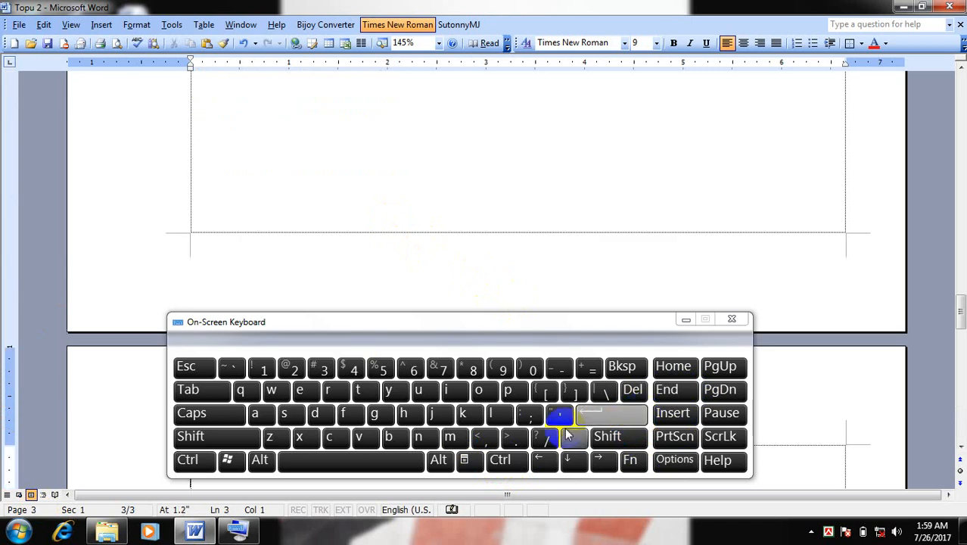
{"action": "left_click", "coordinate": [502, 459]}
{"action": "left_click", "coordinate": [615, 421]}
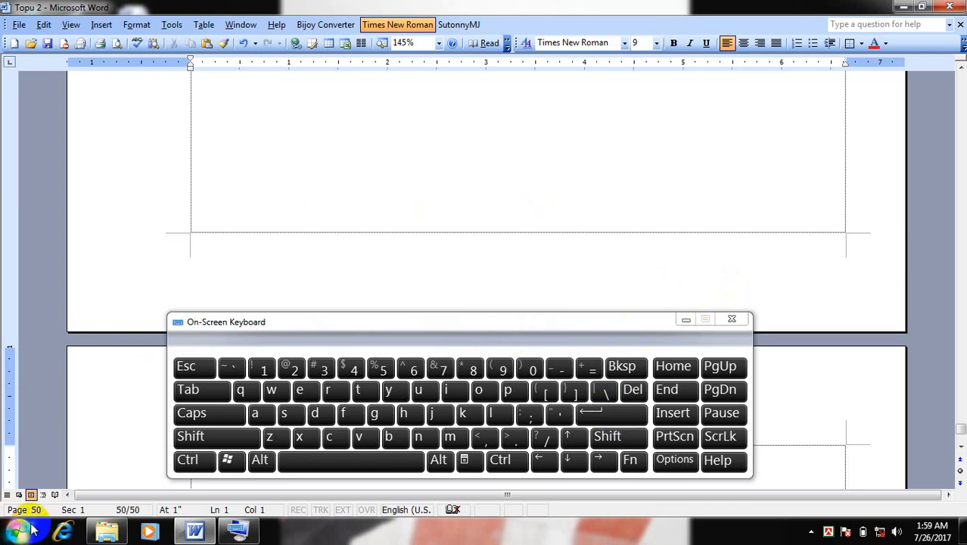
Place the cursor at the start of page 35 and use Go To to jump to page 5
{"action": "scroll", "coordinate": [477, 222], "scroll_direction": "up", "scroll_amount": 15}
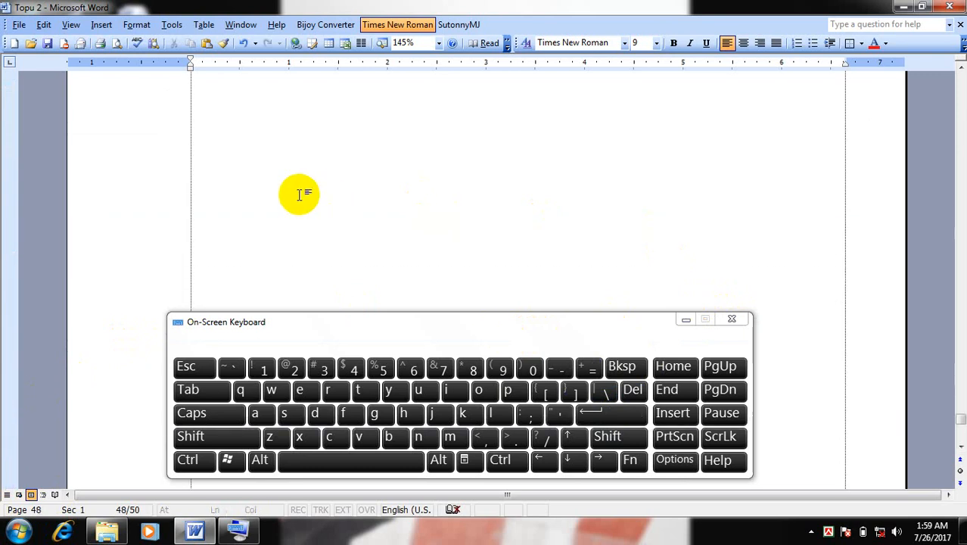
{"action": "scroll", "coordinate": [747, 201], "scroll_direction": "up", "scroll_amount": 5}
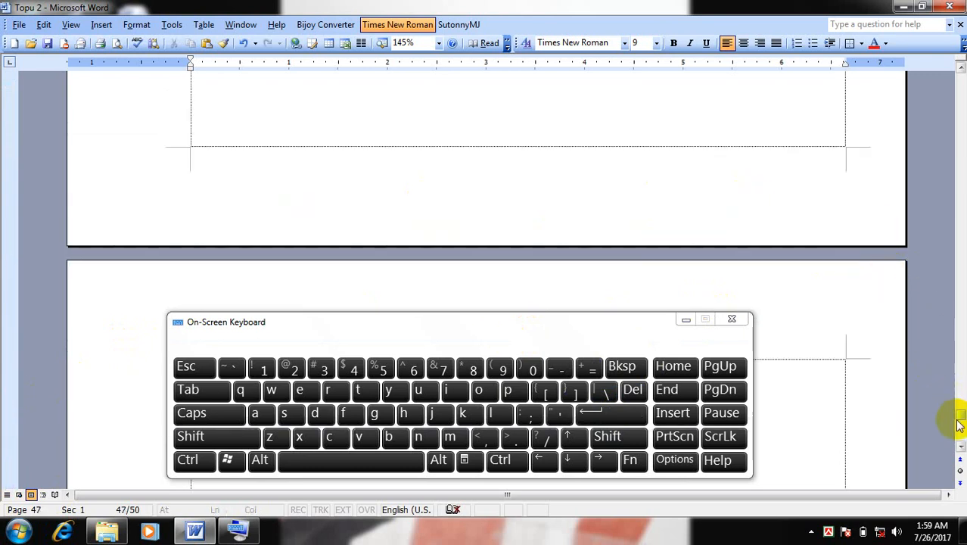
{"action": "left_click_drag", "start_coordinate": [961, 419], "coordinate": [961, 326]}
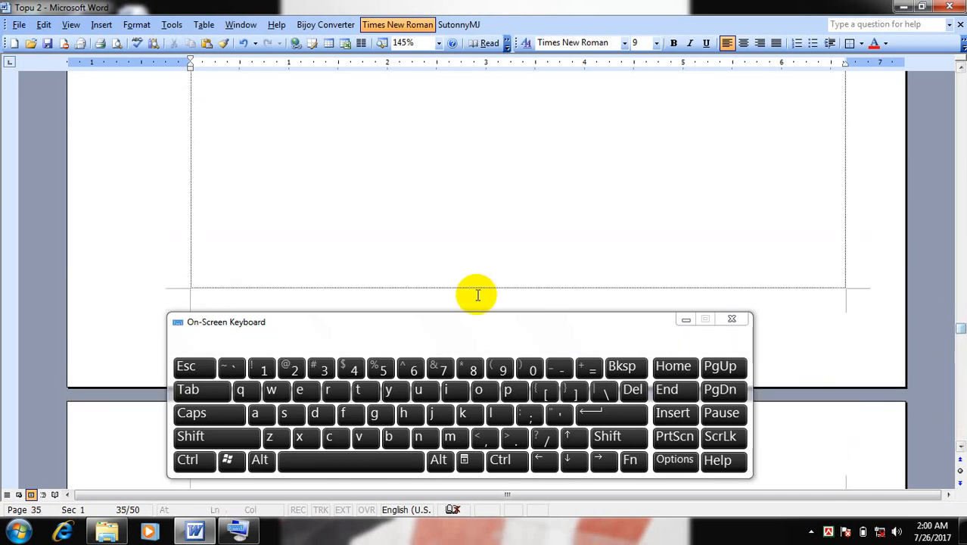
{"action": "left_click", "coordinate": [249, 163]}
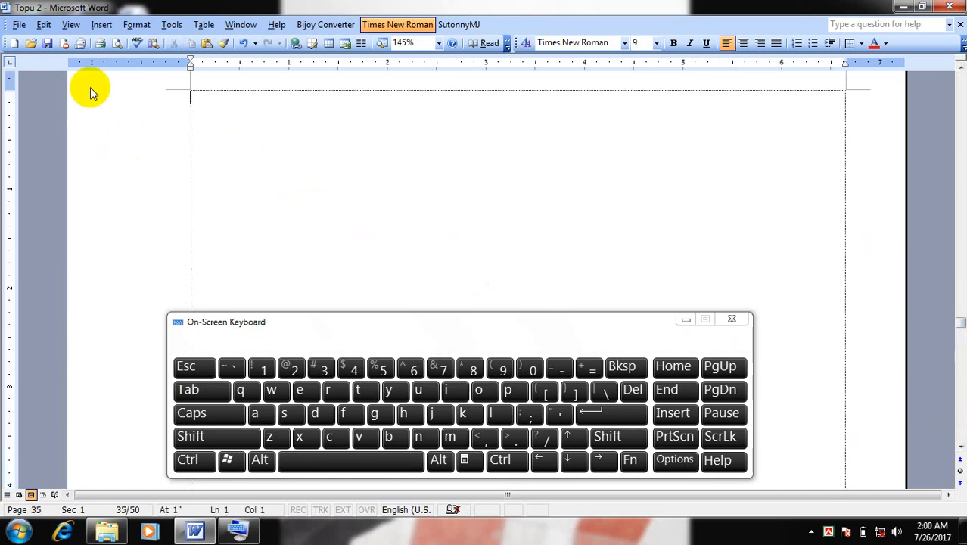
{"action": "left_click", "coordinate": [44, 25]}
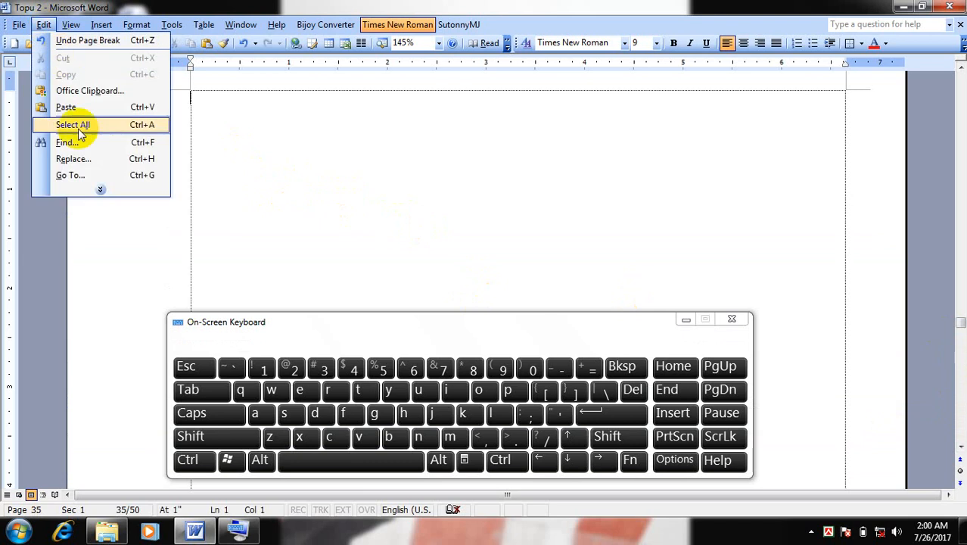
{"action": "left_click", "coordinate": [81, 171]}
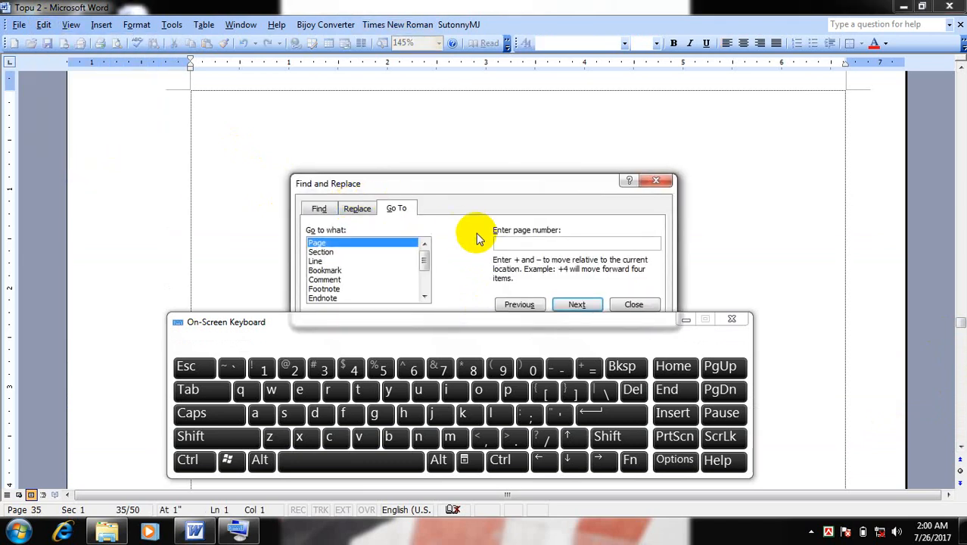
{"action": "left_click", "coordinate": [381, 369]}
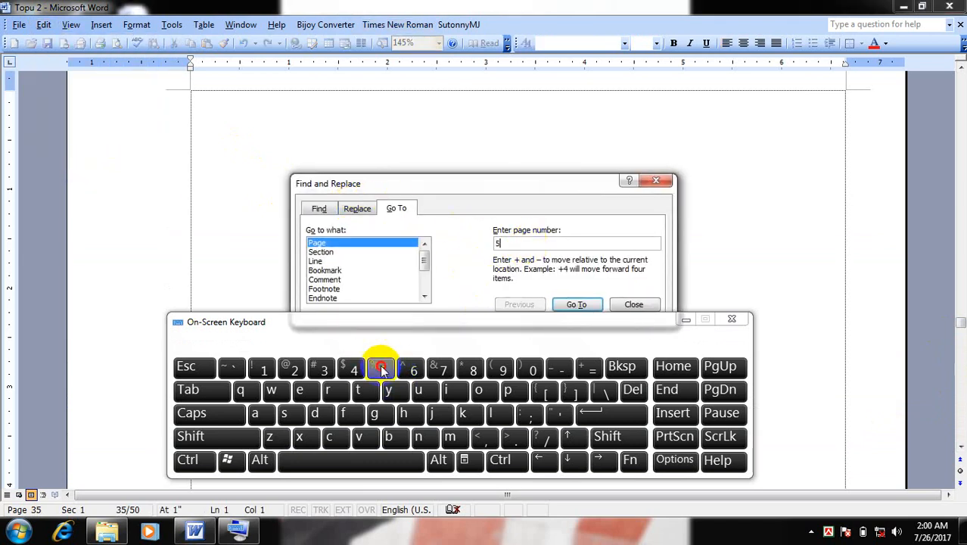
{"action": "left_click", "coordinate": [580, 305]}
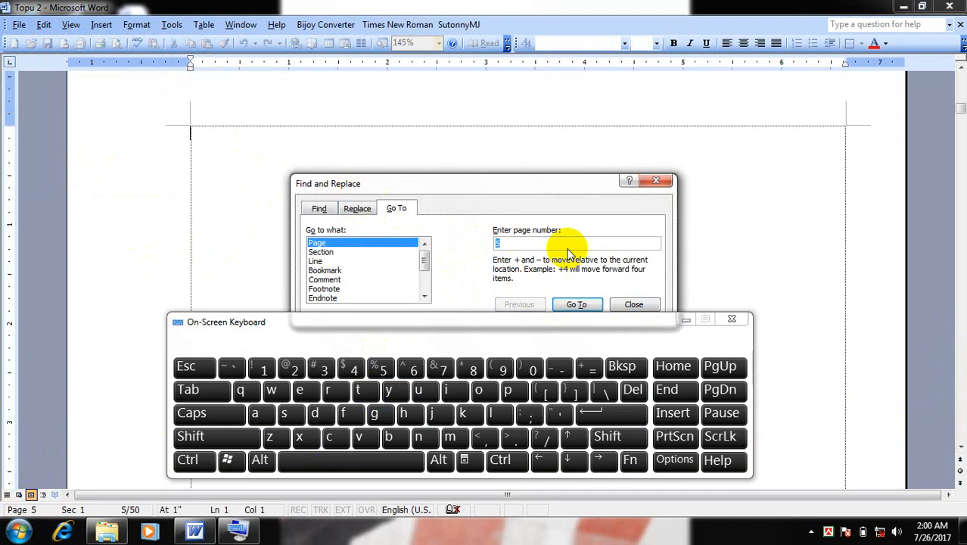
Use Go To to jump to page 9 and close the Find and Replace dialog
{"action": "left_click", "coordinate": [622, 371]}
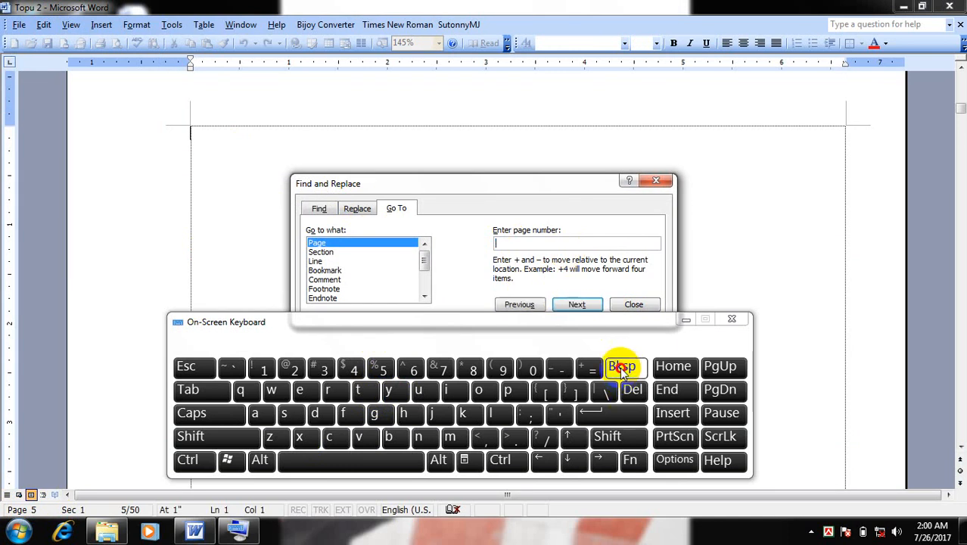
{"action": "left_click", "coordinate": [502, 368]}
{"action": "left_click", "coordinate": [577, 304]}
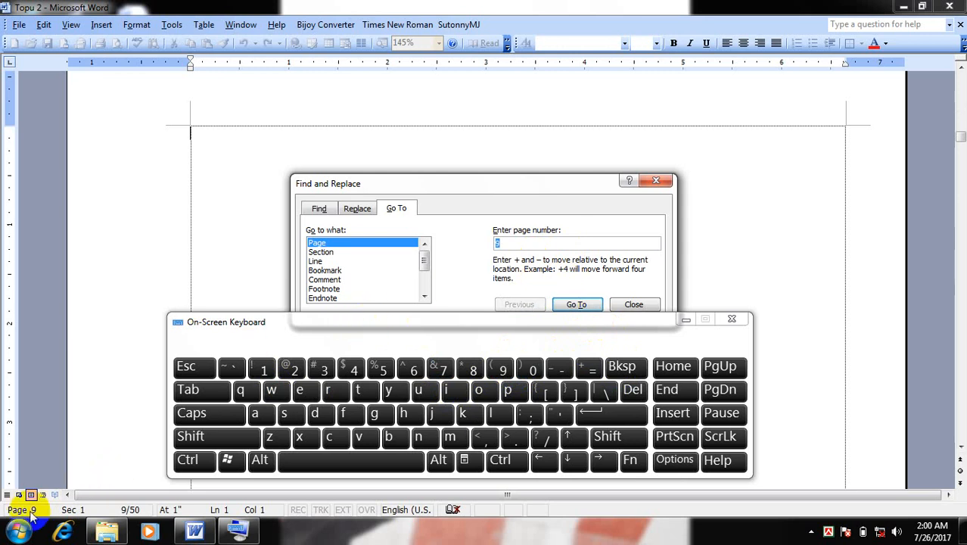
{"action": "left_click", "coordinate": [661, 181]}
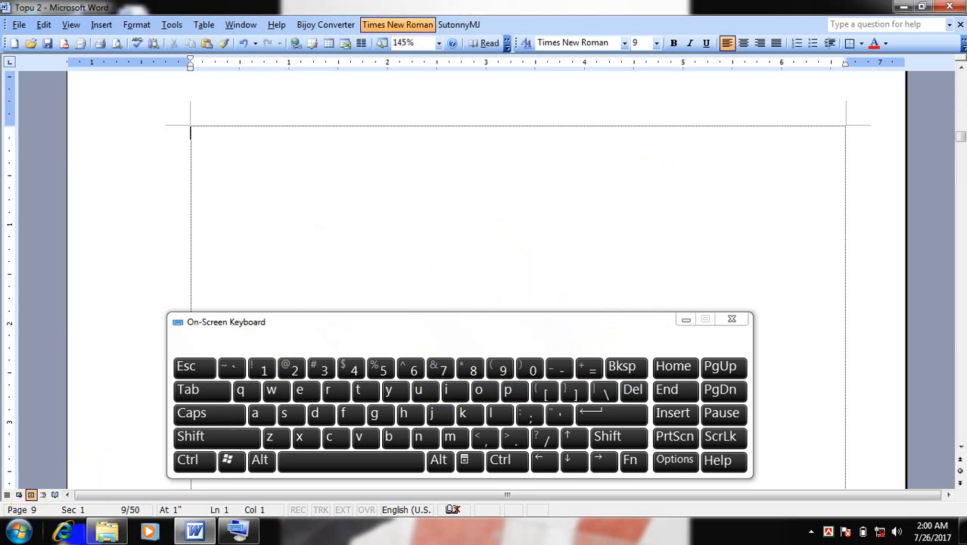
Jump to the beginning and back to the end of the document with the On-Screen Keyboard, closing the keyboard when done
{"action": "left_click", "coordinate": [188, 464]}
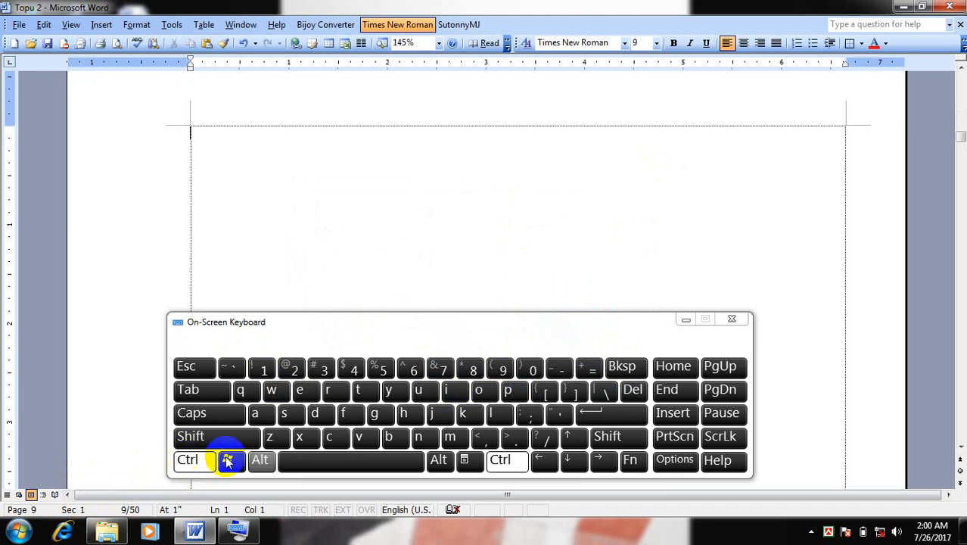
{"action": "left_click", "coordinate": [677, 367]}
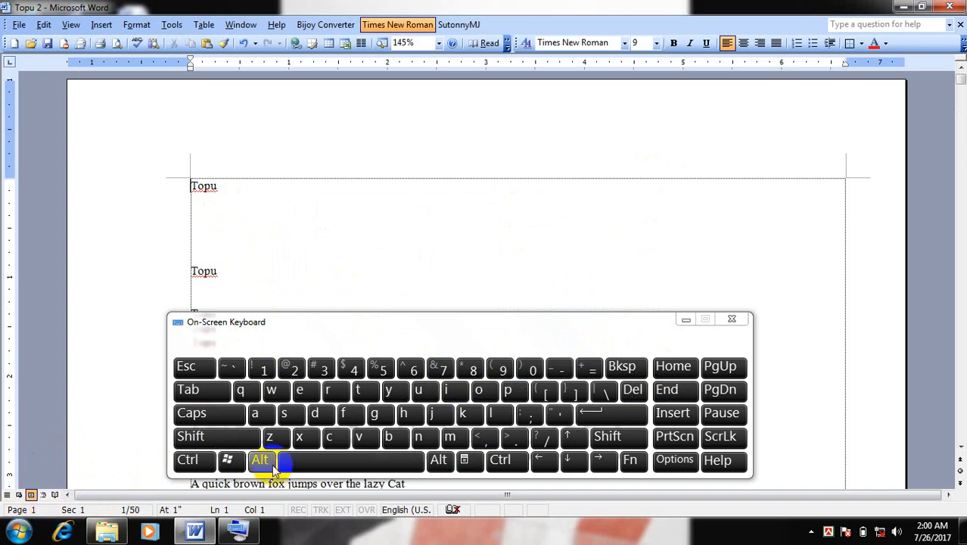
{"action": "left_click", "coordinate": [189, 460]}
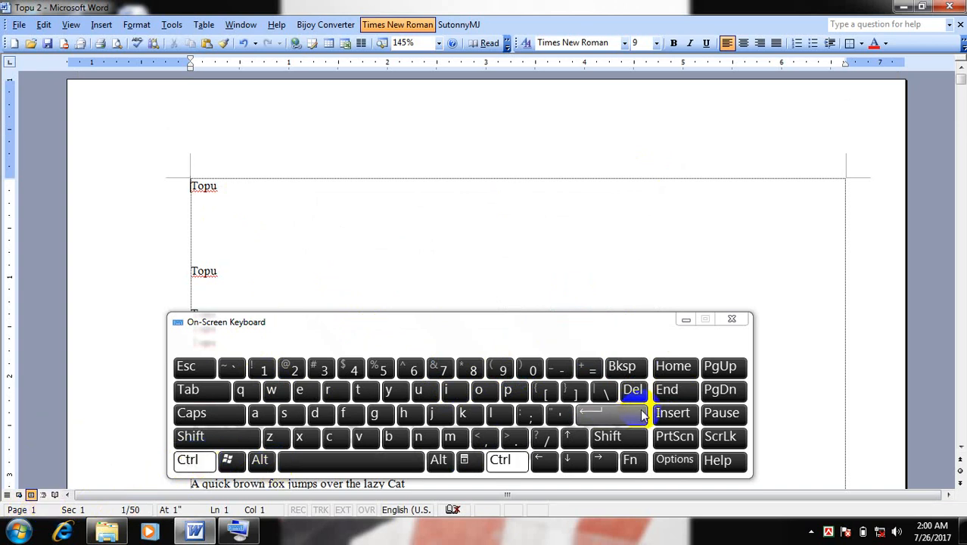
{"action": "left_click", "coordinate": [682, 390]}
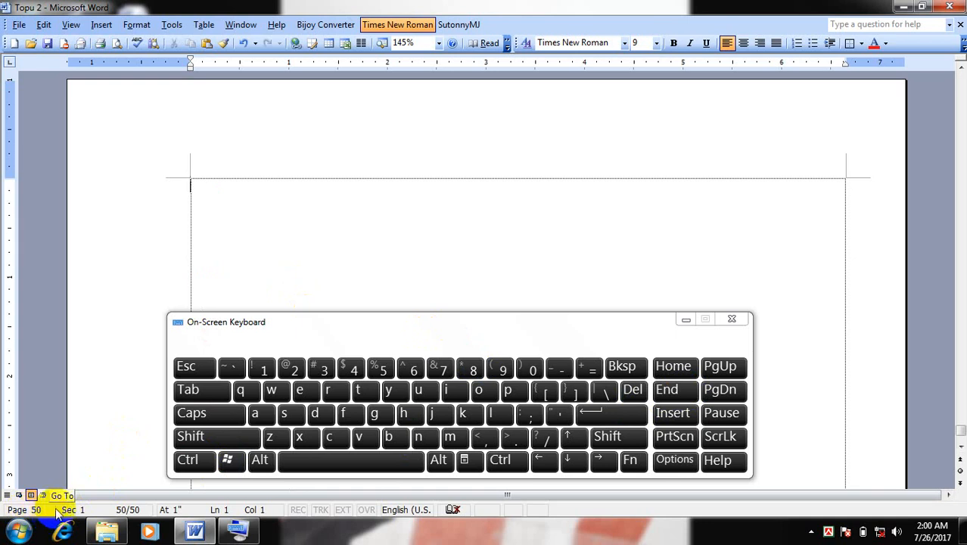
{"action": "left_click", "coordinate": [734, 320]}
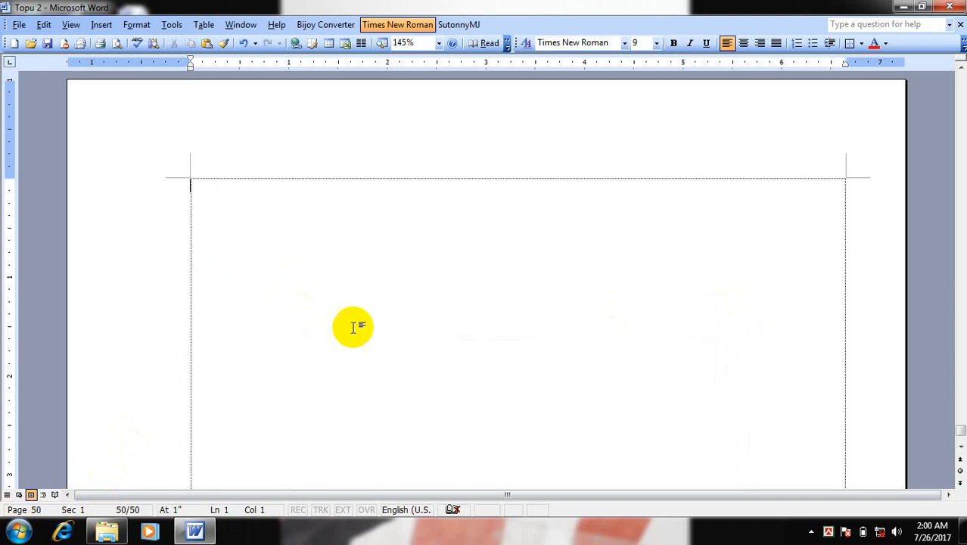
Open the document's header for editing and enter "Topu" in it
{"action": "left_click", "coordinate": [43, 25]}
{"action": "mouse_move", "coordinate": [64, 29]}
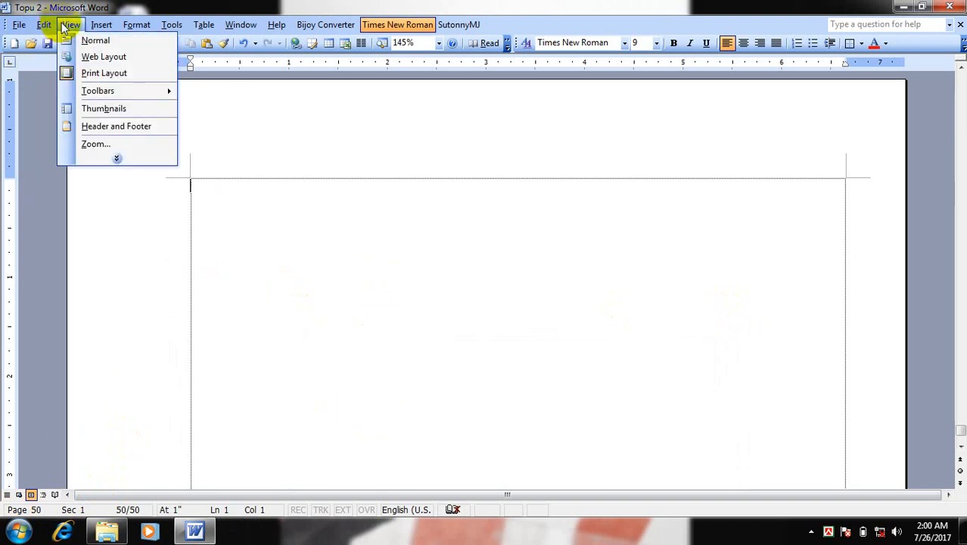
{"action": "left_click", "coordinate": [121, 160]}
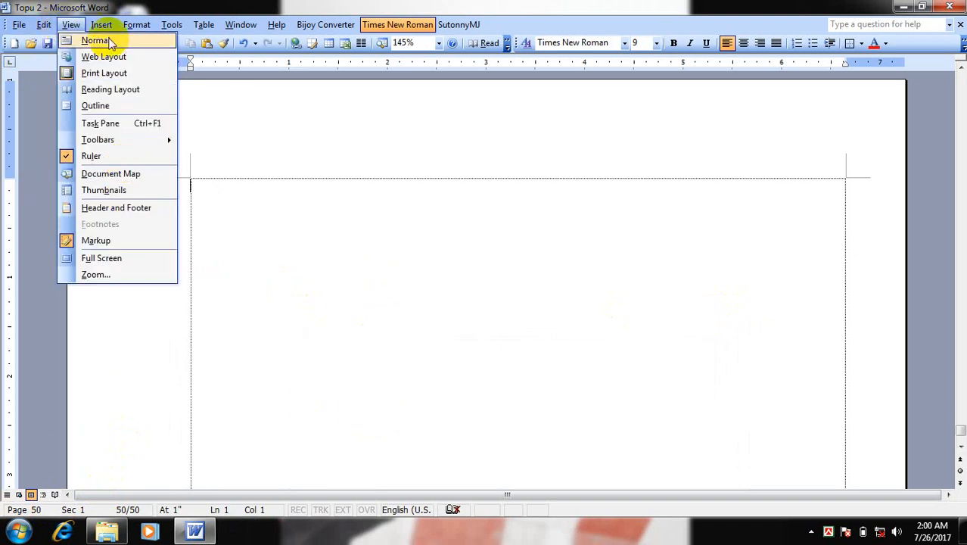
{"action": "left_click", "coordinate": [132, 212]}
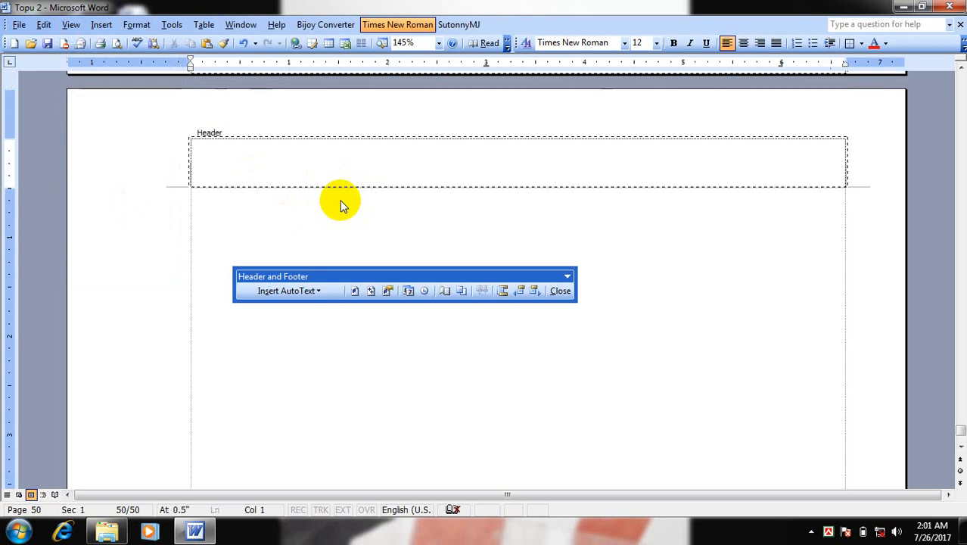
{"action": "type", "text": "T"}
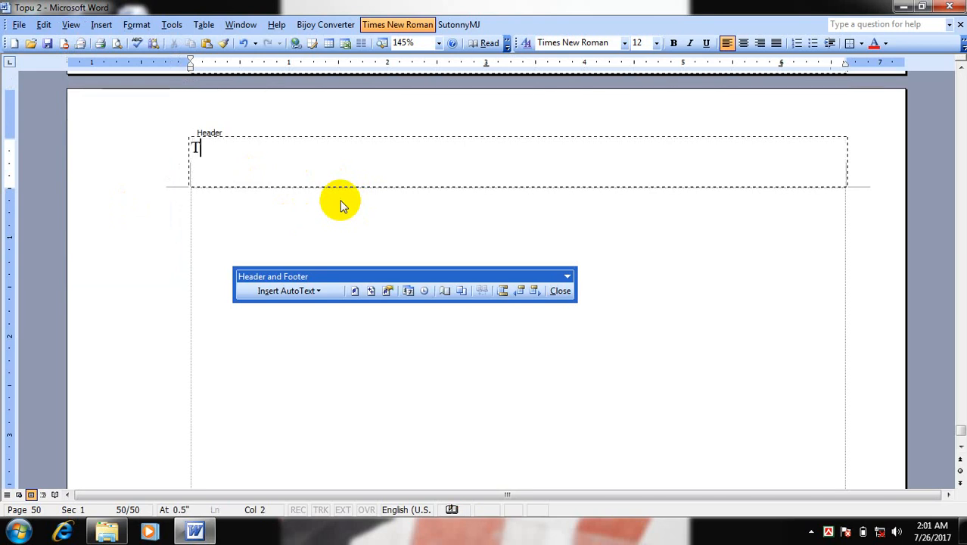
{"action": "type", "text": "opu"}
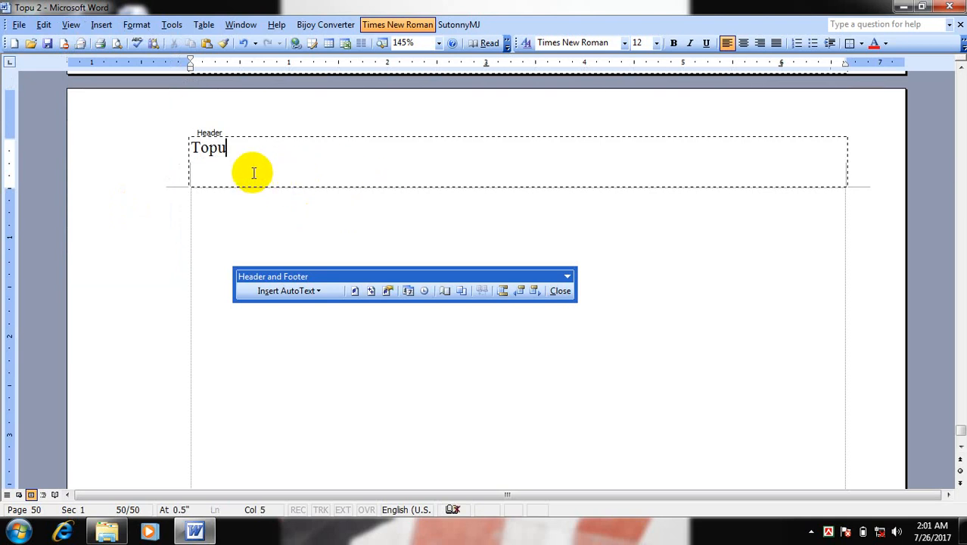
Try centre, right and justified alignment on the header text, finishing with left alignment
{"action": "left_click", "coordinate": [746, 44]}
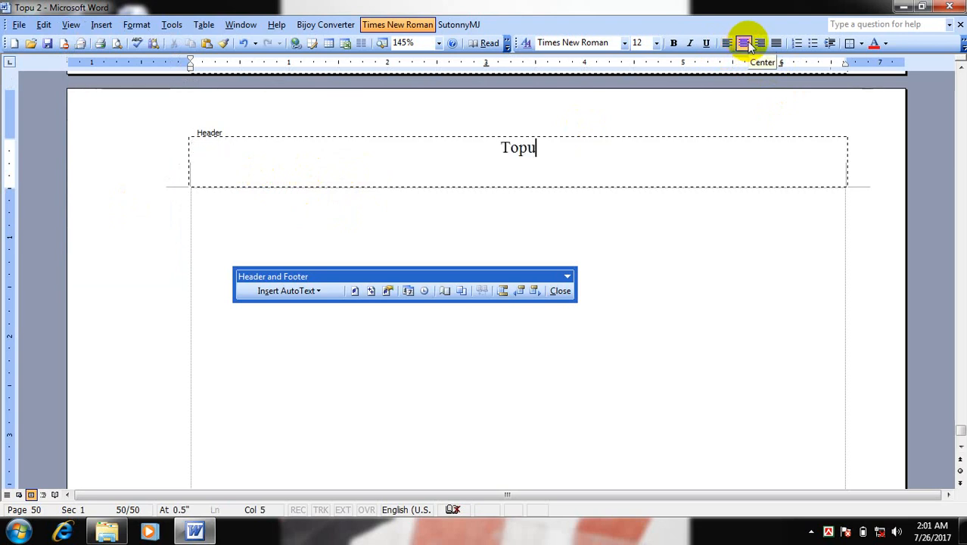
{"action": "left_click", "coordinate": [745, 44]}
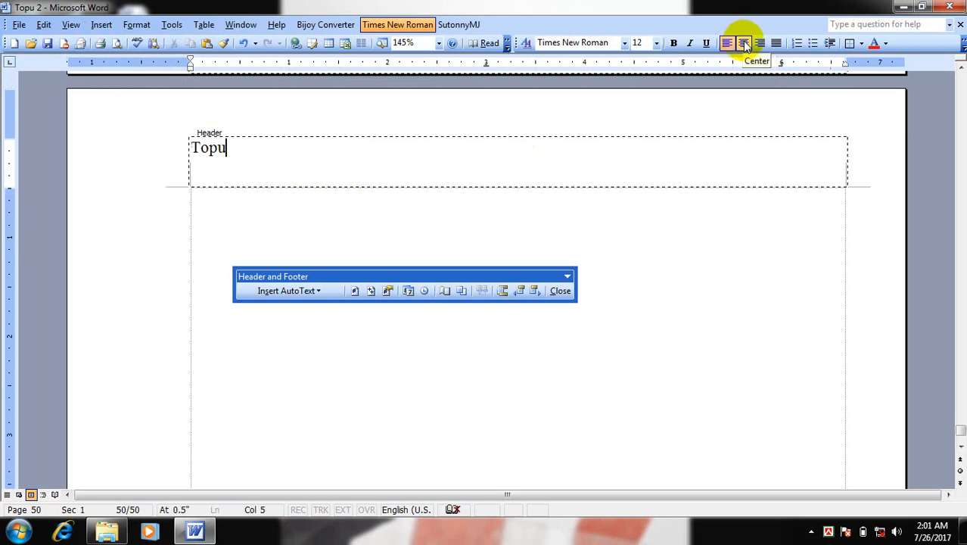
{"action": "left_click", "coordinate": [745, 44]}
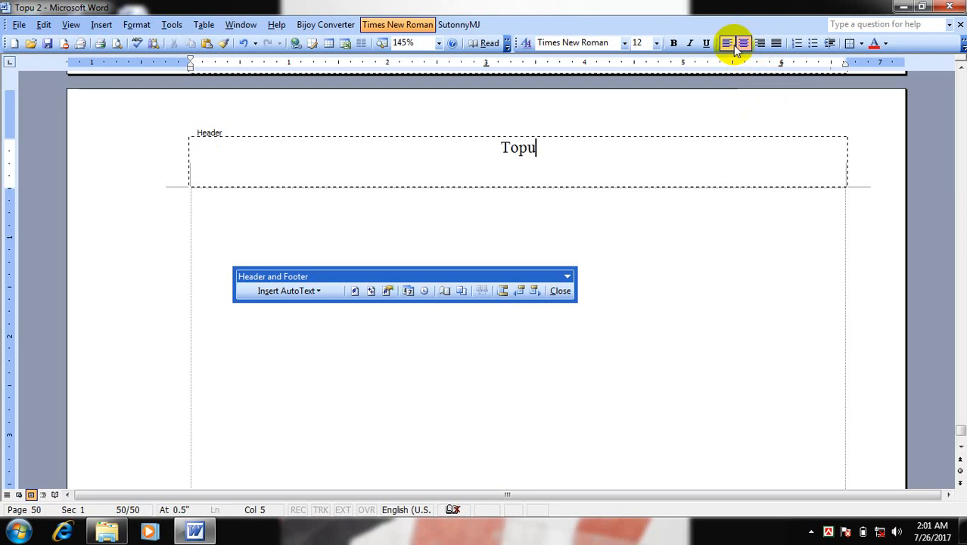
{"action": "left_click", "coordinate": [727, 44]}
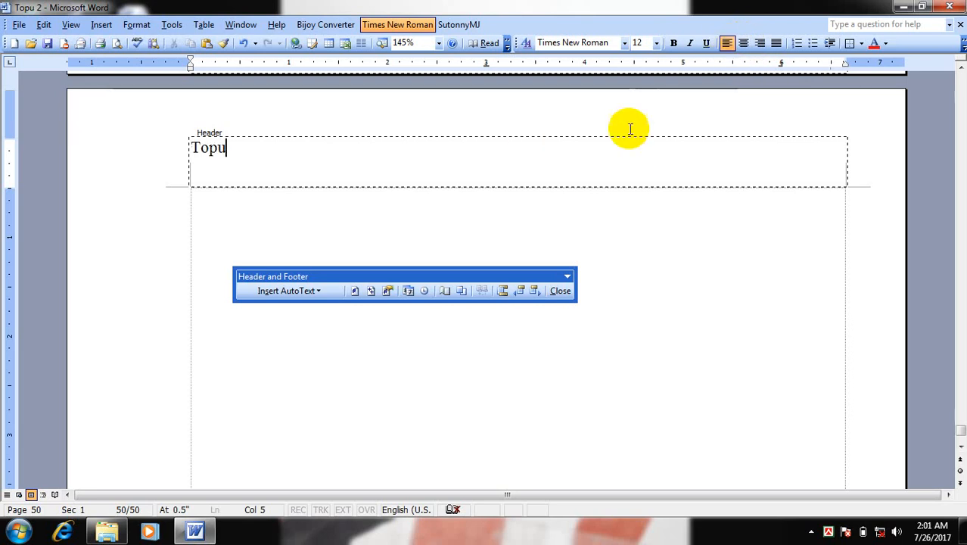
{"action": "left_click", "coordinate": [761, 43]}
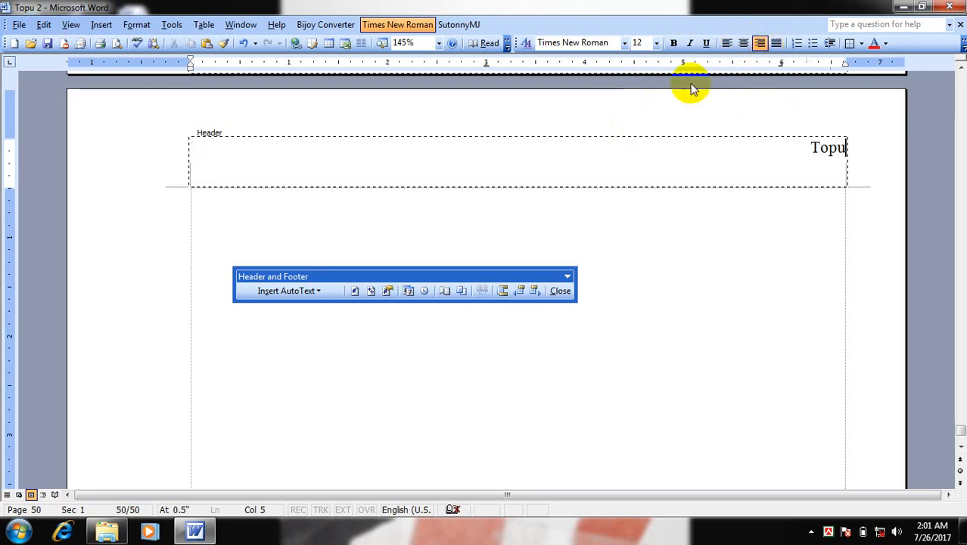
{"action": "left_click", "coordinate": [744, 44]}
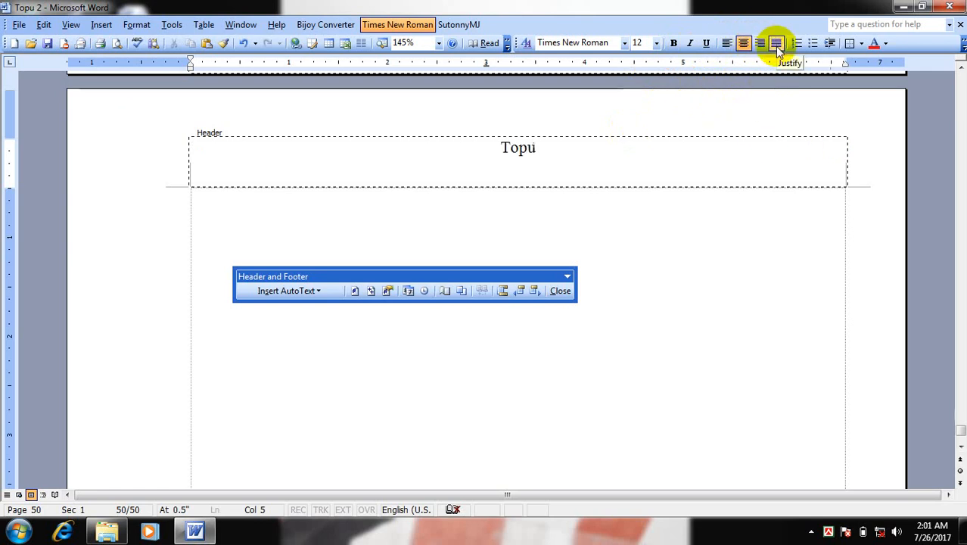
{"action": "left_click", "coordinate": [727, 44]}
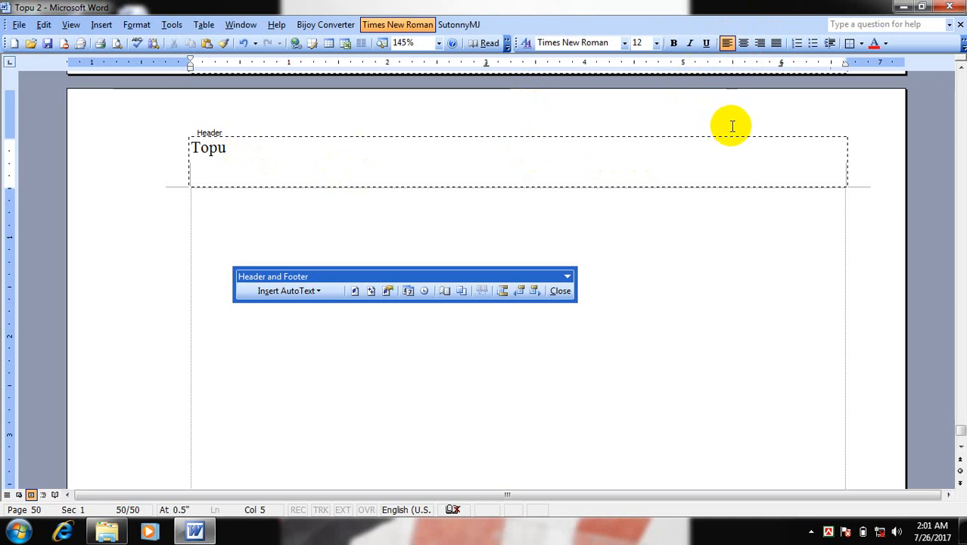
{"action": "left_click", "coordinate": [743, 45]}
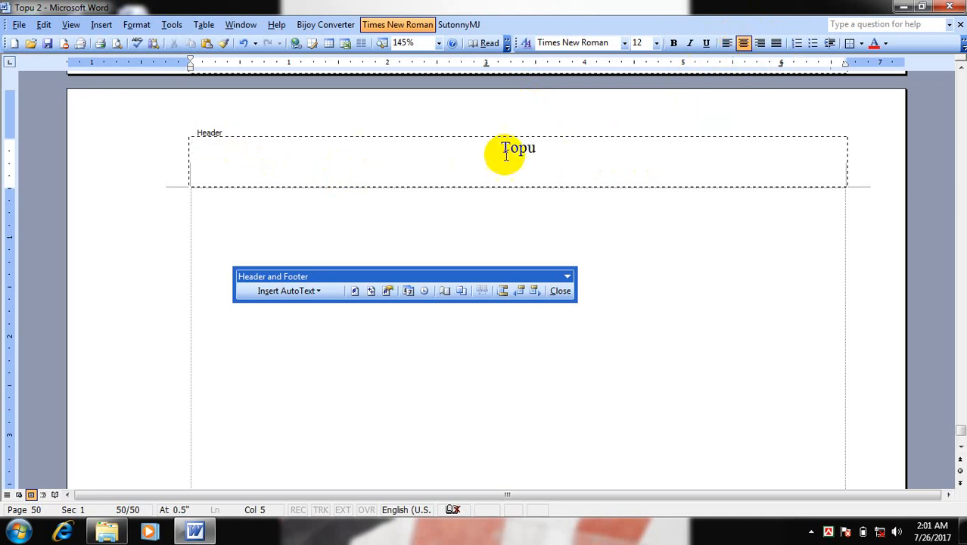
{"action": "left_click", "coordinate": [760, 43]}
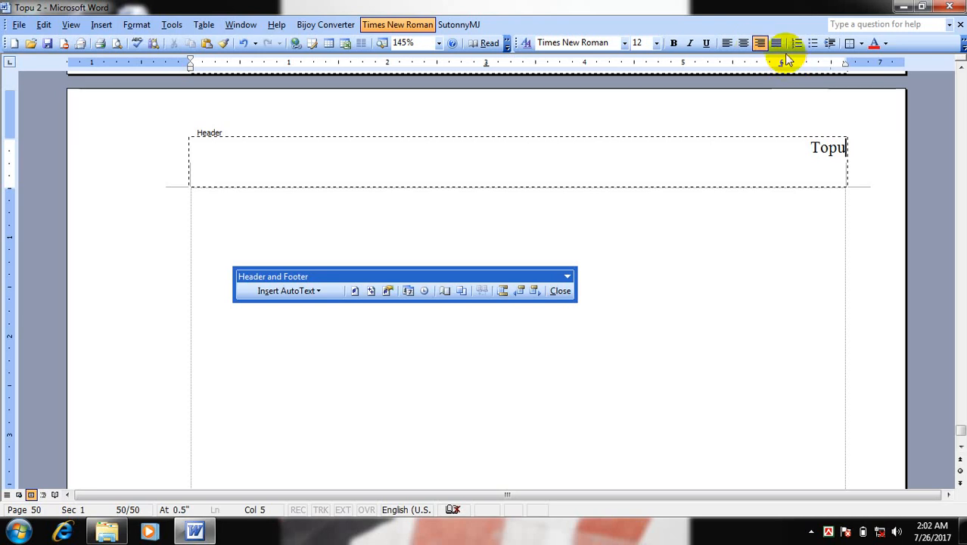
{"action": "left_click", "coordinate": [777, 45]}
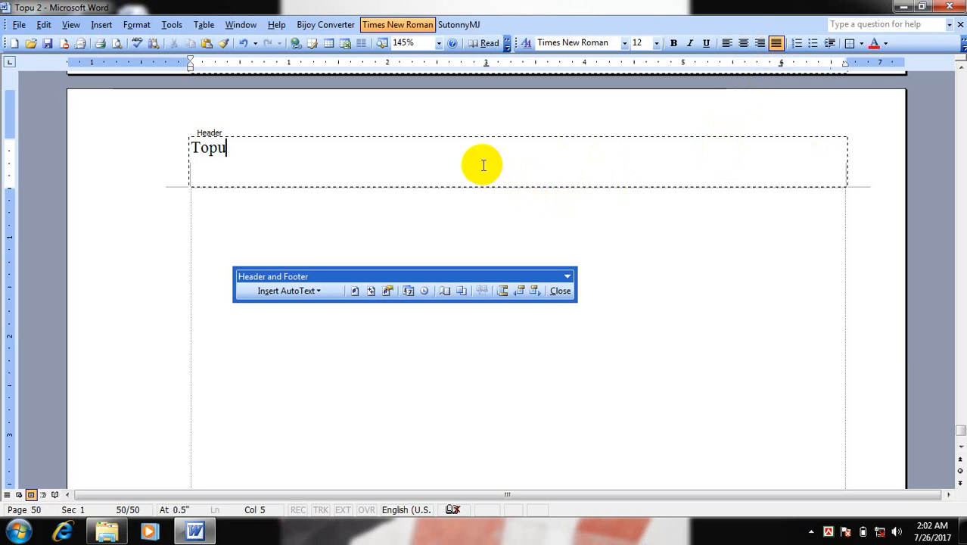
{"action": "left_click", "coordinate": [776, 43]}
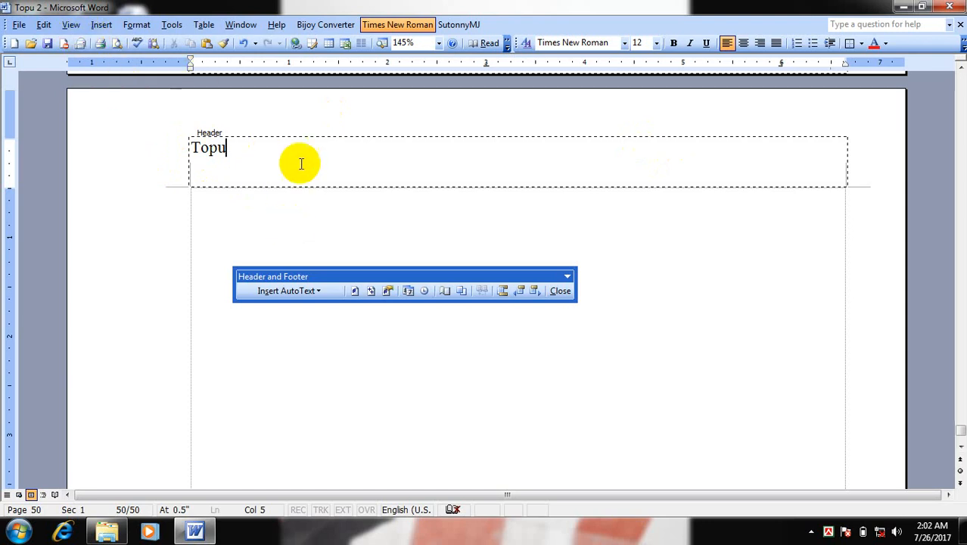
Leave header and footer editing and examine the last page down to its bottom margin
{"action": "left_click", "coordinate": [564, 293]}
{"action": "scroll", "coordinate": [309, 258], "scroll_direction": "down", "scroll_amount": 10}
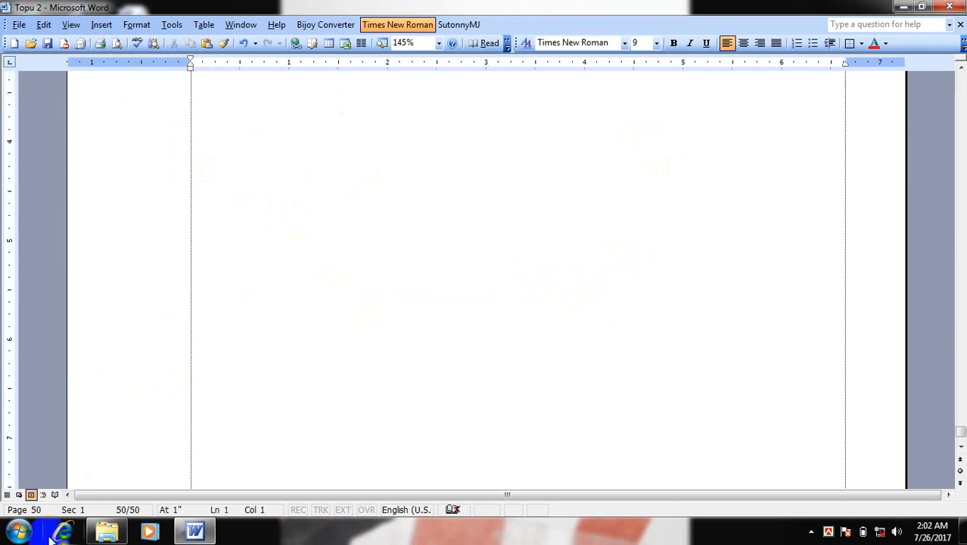
{"action": "scroll", "coordinate": [300, 413], "scroll_direction": "down", "scroll_amount": 10}
{"action": "scroll", "coordinate": [300, 405], "scroll_direction": "down", "scroll_amount": 1}
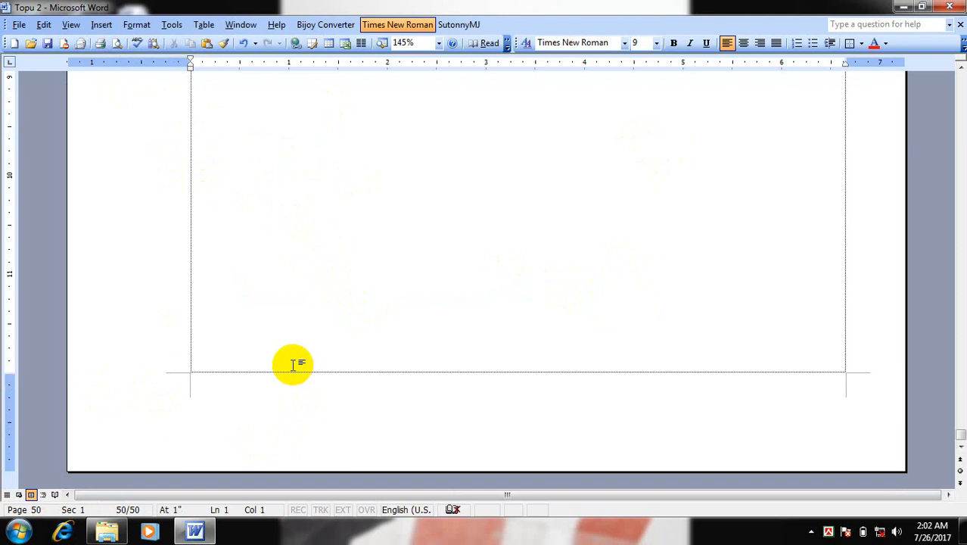
{"action": "scroll", "coordinate": [297, 357], "scroll_direction": "up", "scroll_amount": 3}
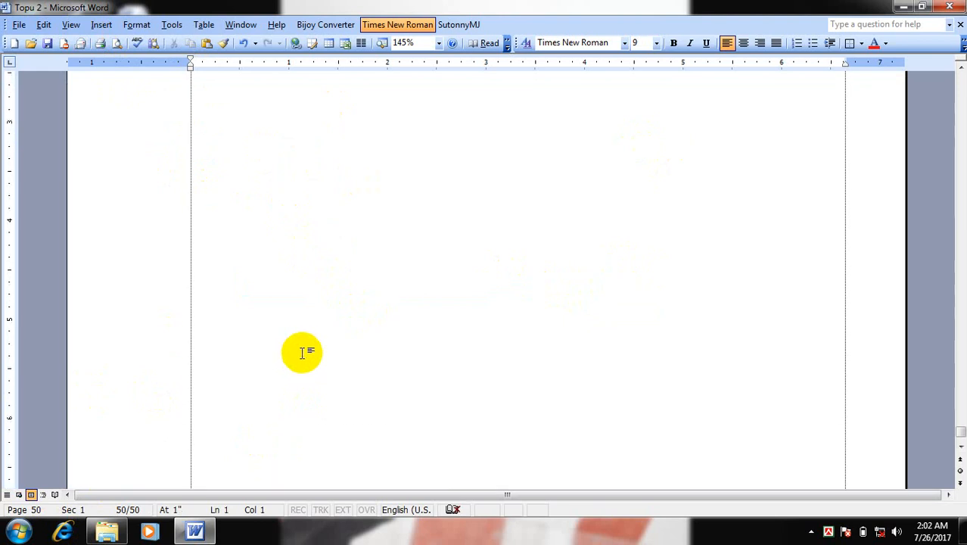
Look back over the last few pages and return to the beginning of the document
{"action": "scroll", "coordinate": [302, 353], "scroll_direction": "up", "scroll_amount": 15}
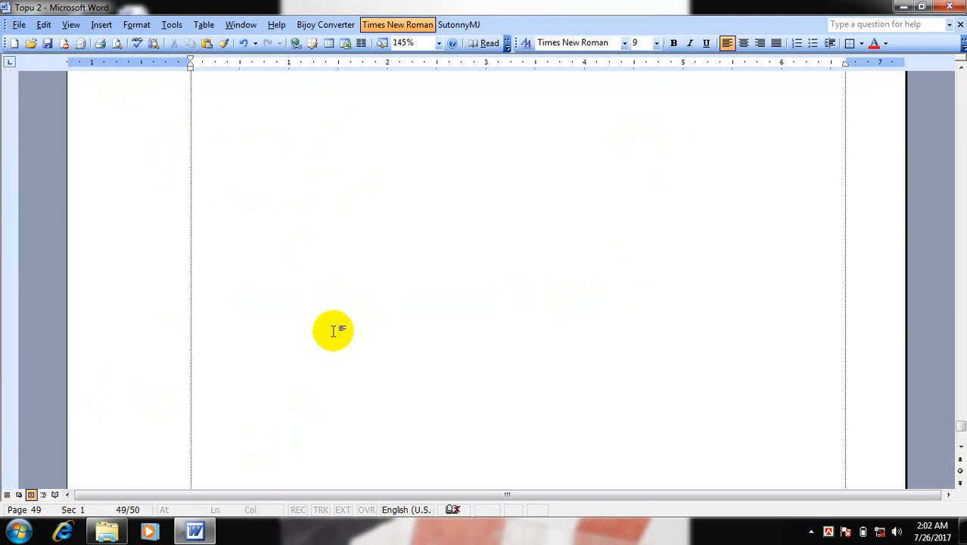
{"action": "scroll", "coordinate": [333, 330], "scroll_direction": "up", "scroll_amount": 12}
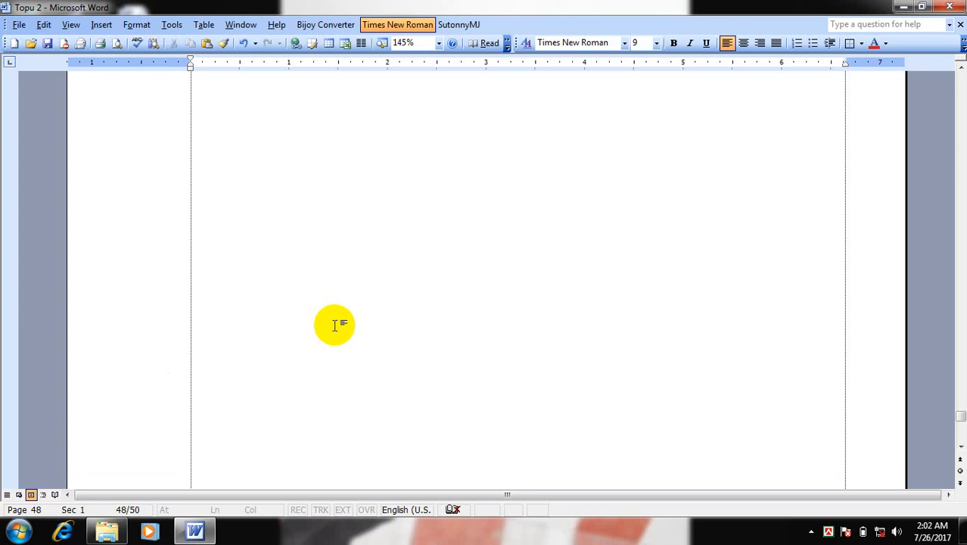
{"action": "mouse_move", "coordinate": [182, 529]}
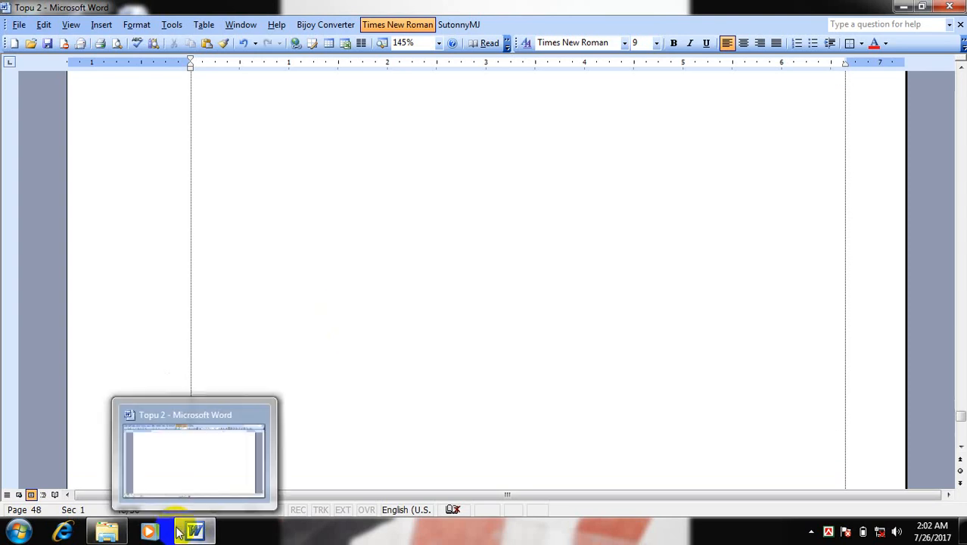
{"action": "key", "text": "ctrl+Home"}
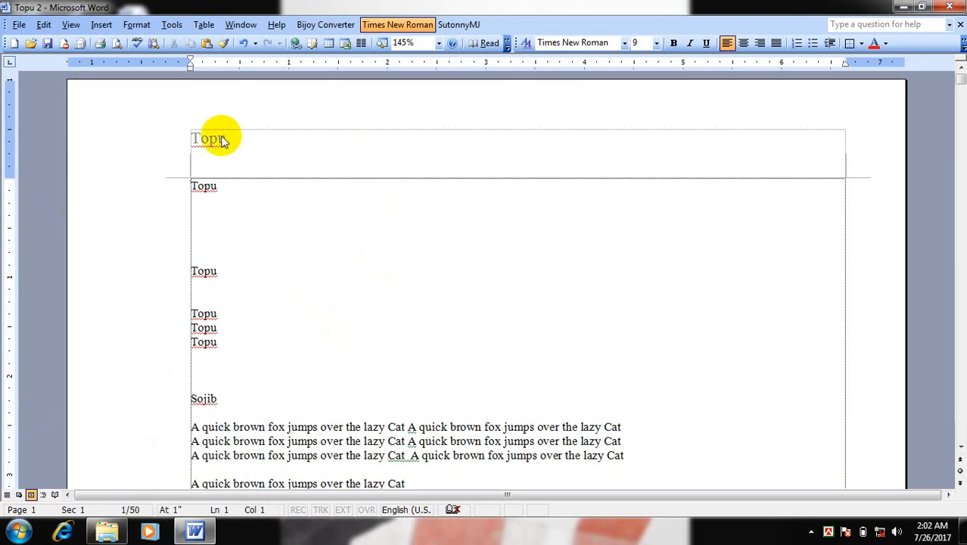
Delete "Topu" from the header on the second page and leave header and footer editing
{"action": "scroll", "coordinate": [342, 333], "scroll_direction": "down", "scroll_amount": 6}
{"action": "scroll", "coordinate": [342, 333], "scroll_direction": "down", "scroll_amount": 10}
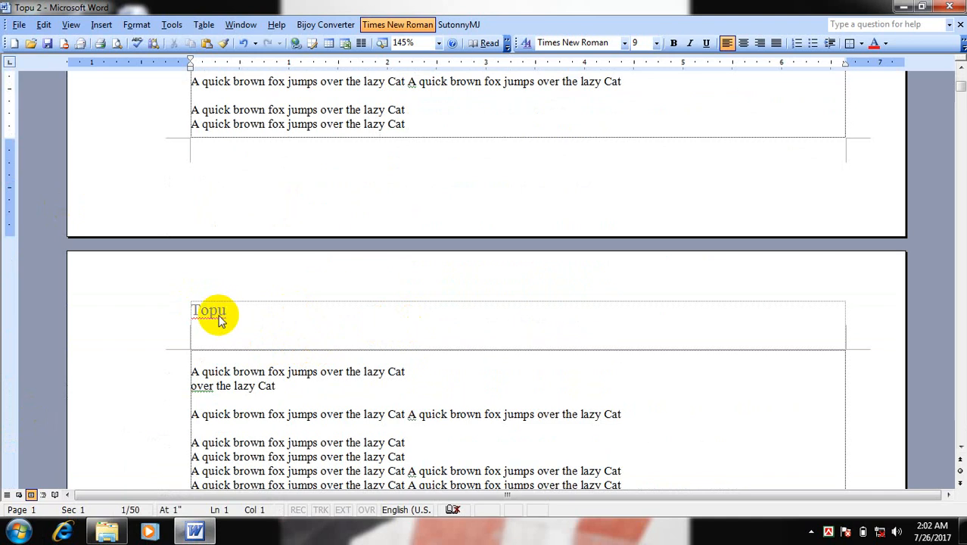
{"action": "double_click", "coordinate": [222, 315]}
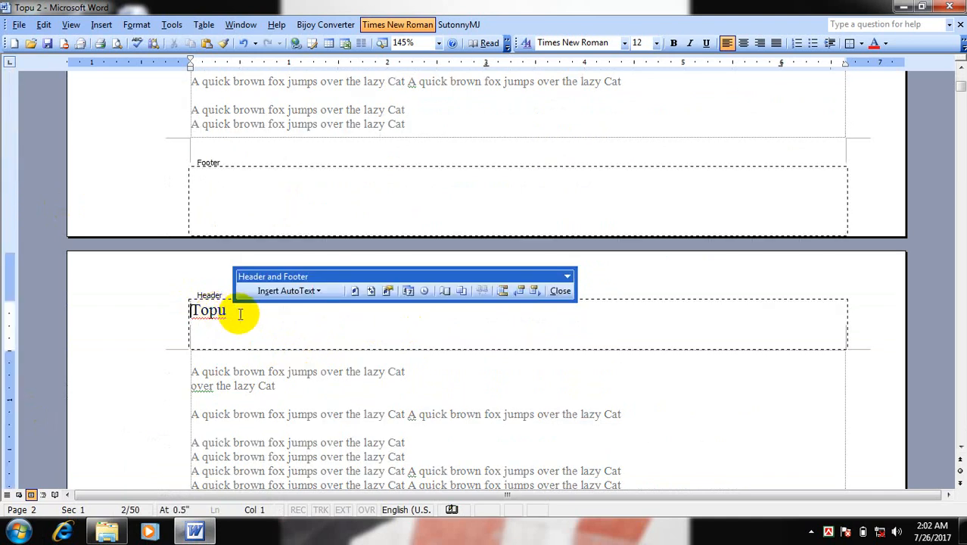
{"action": "left_click_drag", "start_coordinate": [240, 310], "coordinate": [190, 309]}
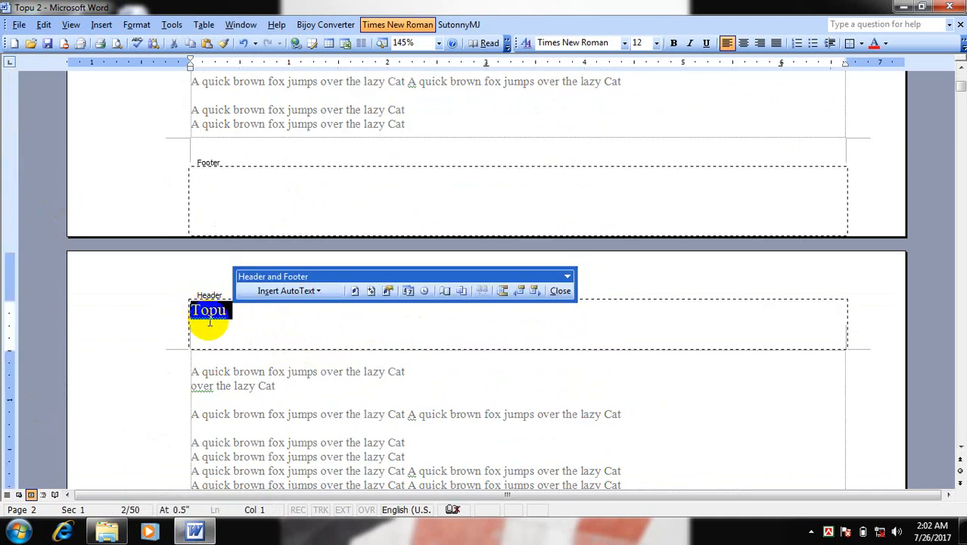
{"action": "key", "text": "Delete"}
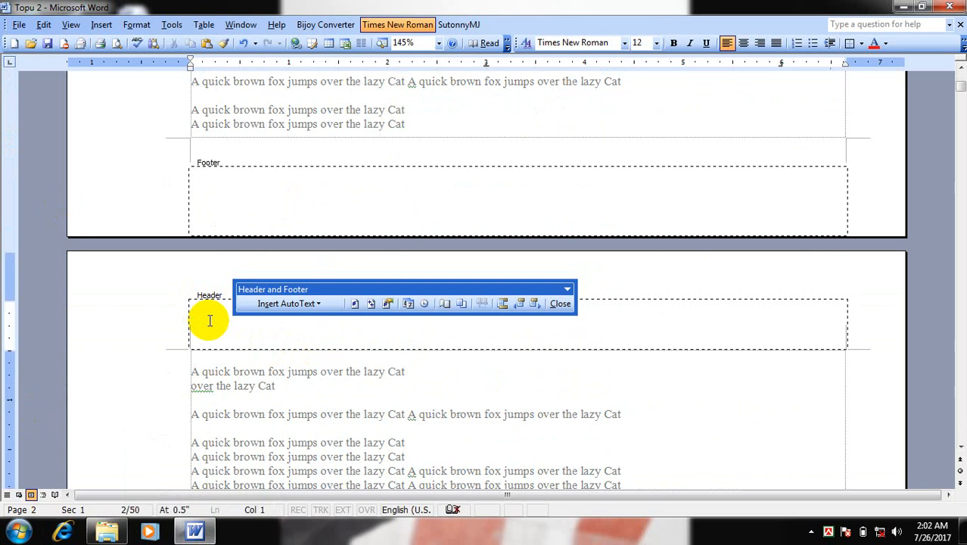
{"action": "left_click", "coordinate": [560, 304]}
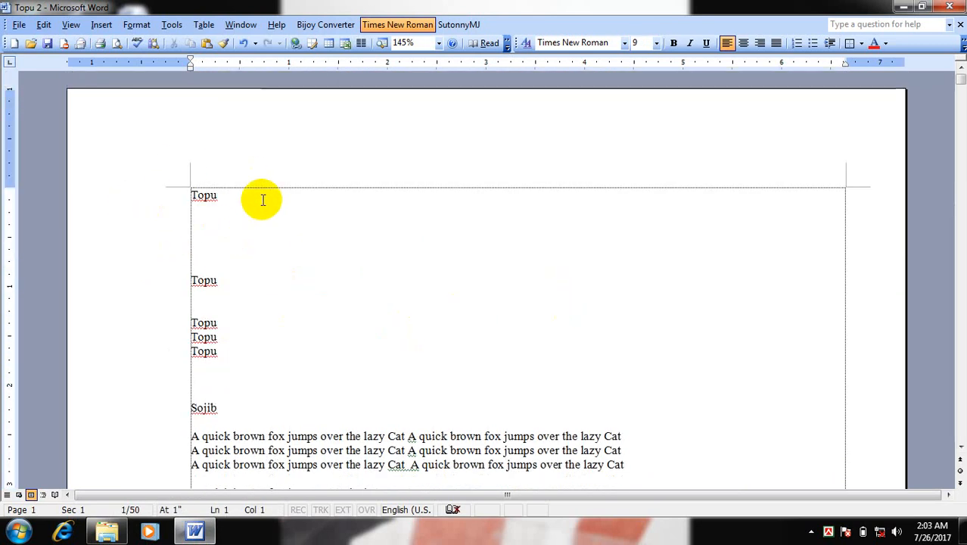
Open header and footer editing, enter "Topu" in the first page's footer, and close the editing mode
{"action": "left_click", "coordinate": [103, 26]}
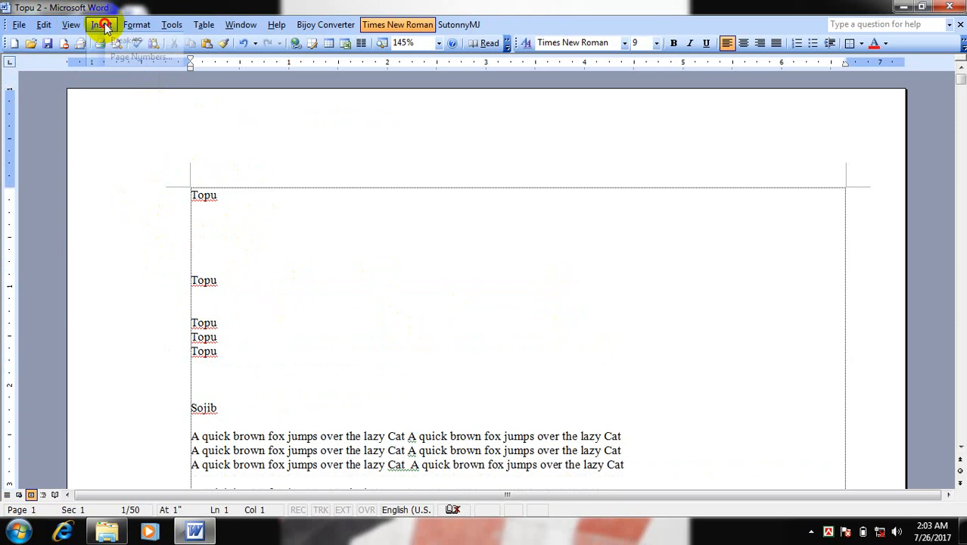
{"action": "mouse_move", "coordinate": [70, 25]}
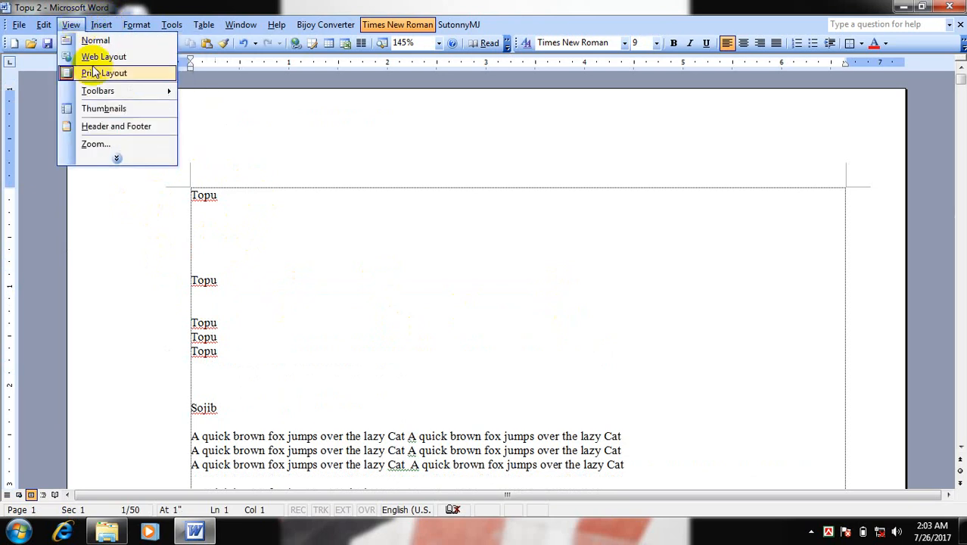
{"action": "left_click", "coordinate": [117, 160]}
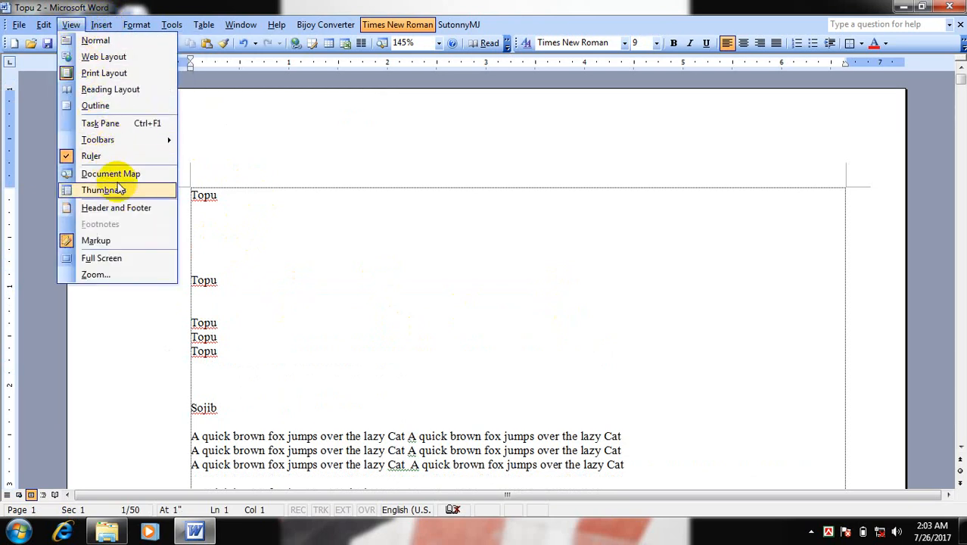
{"action": "left_click", "coordinate": [127, 208]}
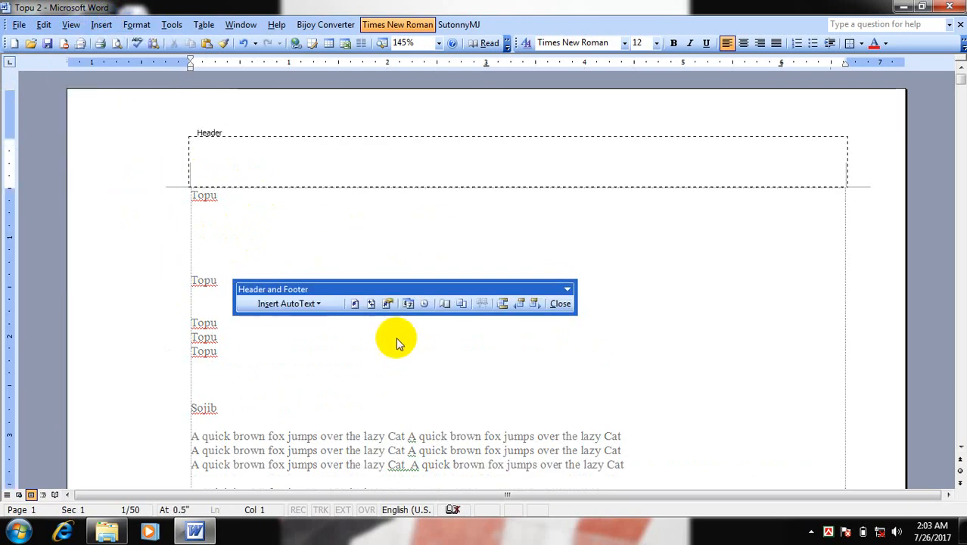
{"action": "scroll", "coordinate": [399, 343], "scroll_direction": "down", "scroll_amount": 8}
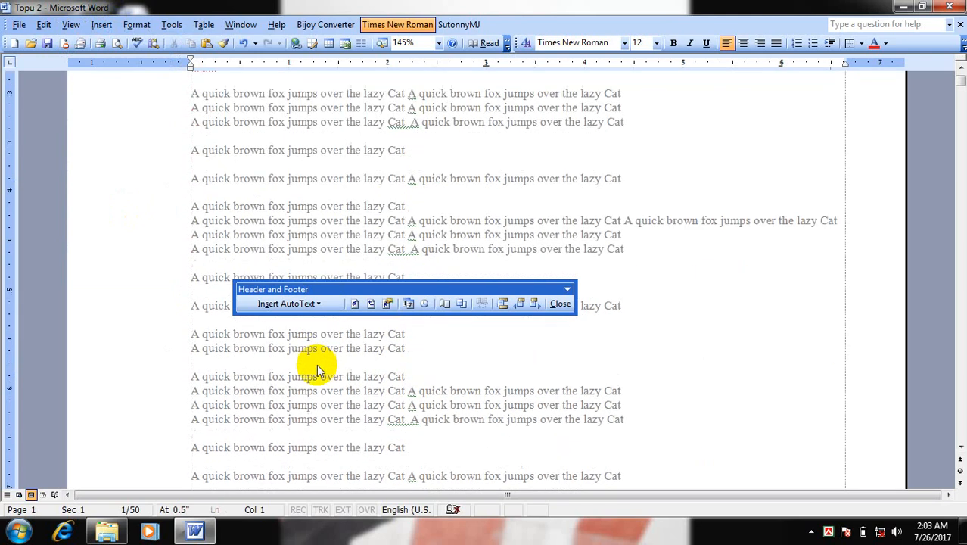
{"action": "scroll", "coordinate": [317, 364], "scroll_direction": "down", "scroll_amount": 15}
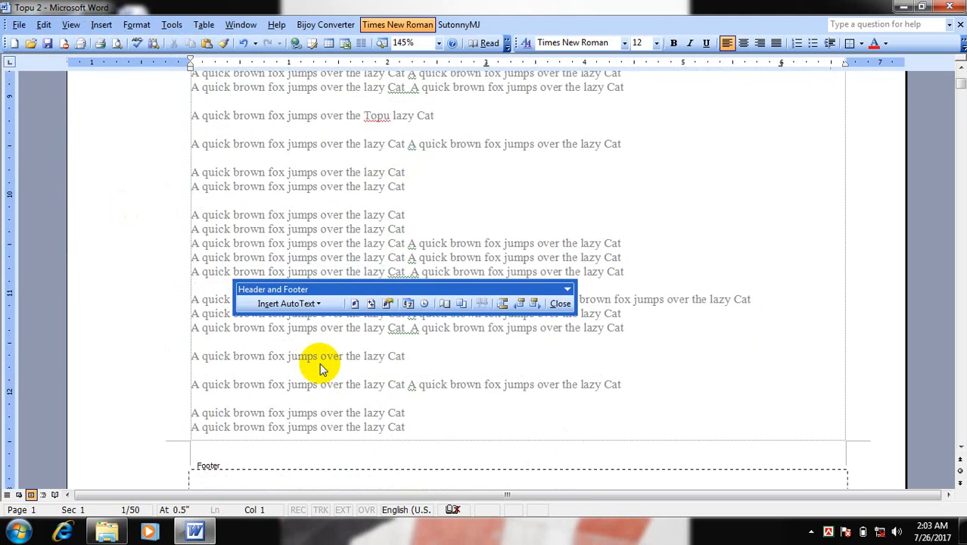
{"action": "scroll", "coordinate": [319, 368], "scroll_direction": "down", "scroll_amount": 4}
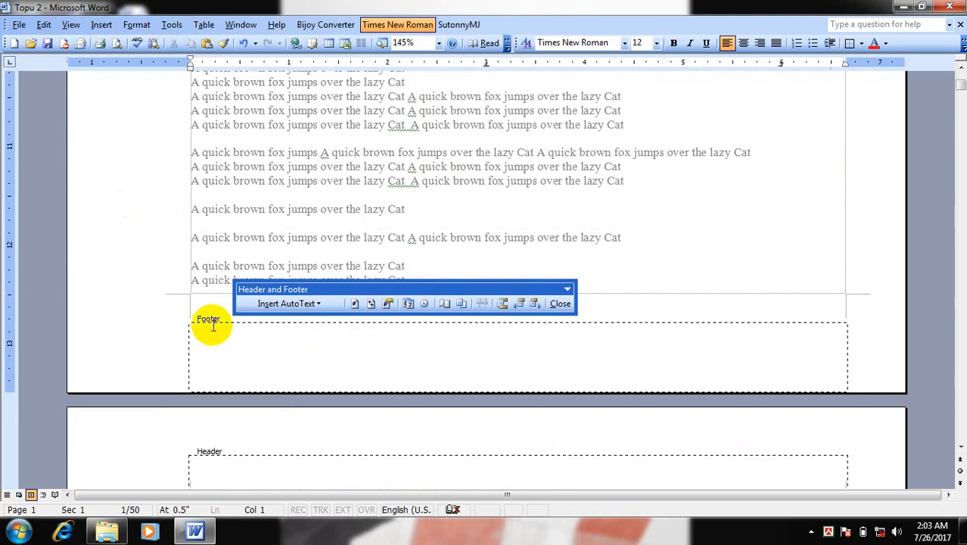
{"action": "left_click", "coordinate": [219, 339]}
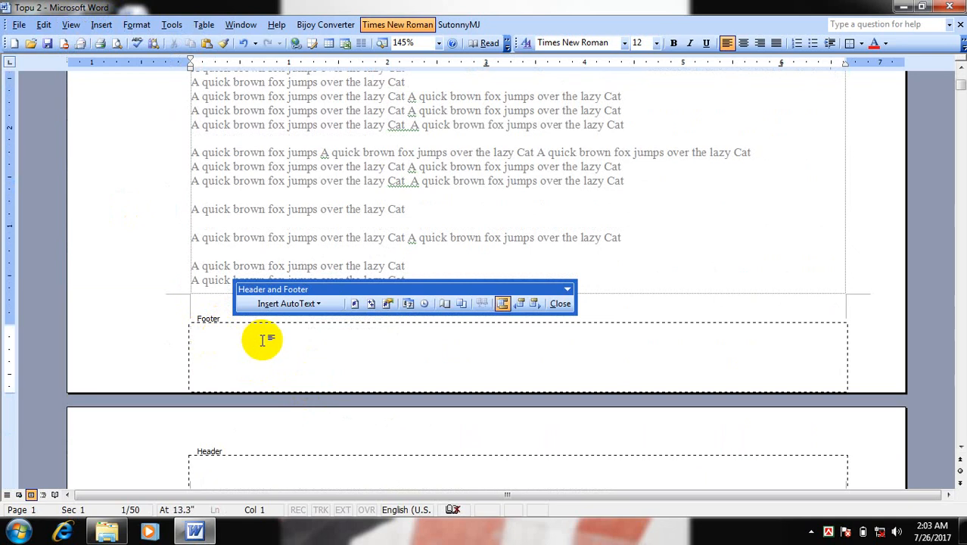
{"action": "type", "text": "Topu"}
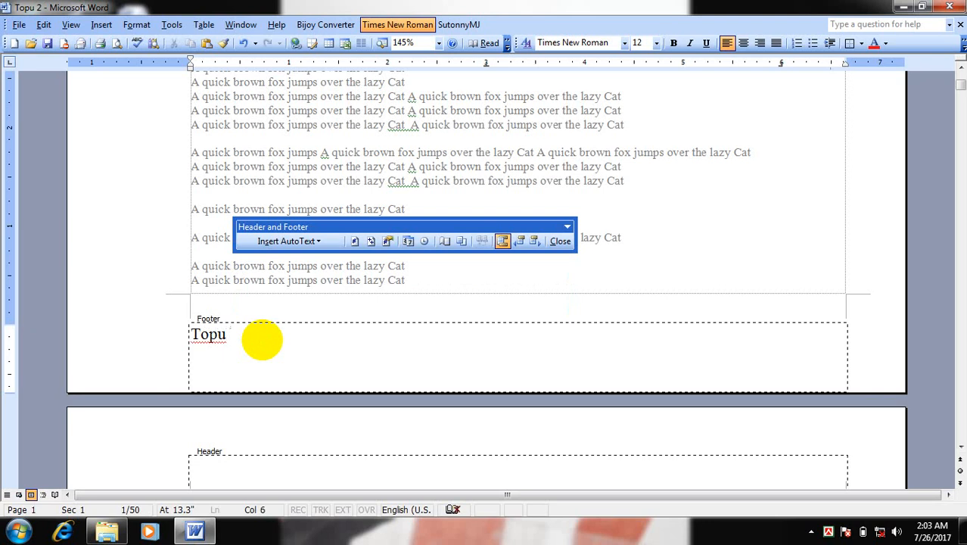
{"action": "left_click", "coordinate": [560, 241]}
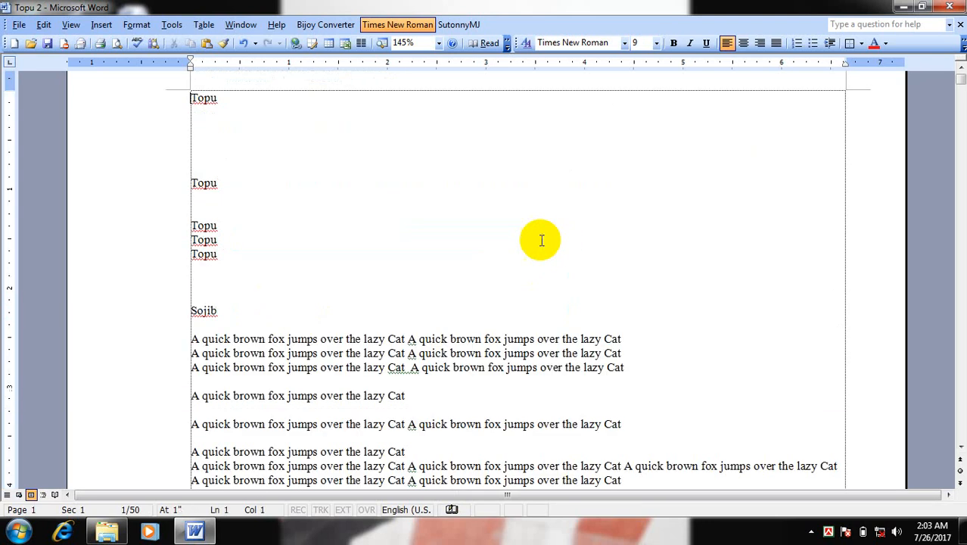
Examine the footer area on the first and second pages of the document
{"action": "scroll", "coordinate": [341, 318], "scroll_direction": "down", "scroll_amount": 7}
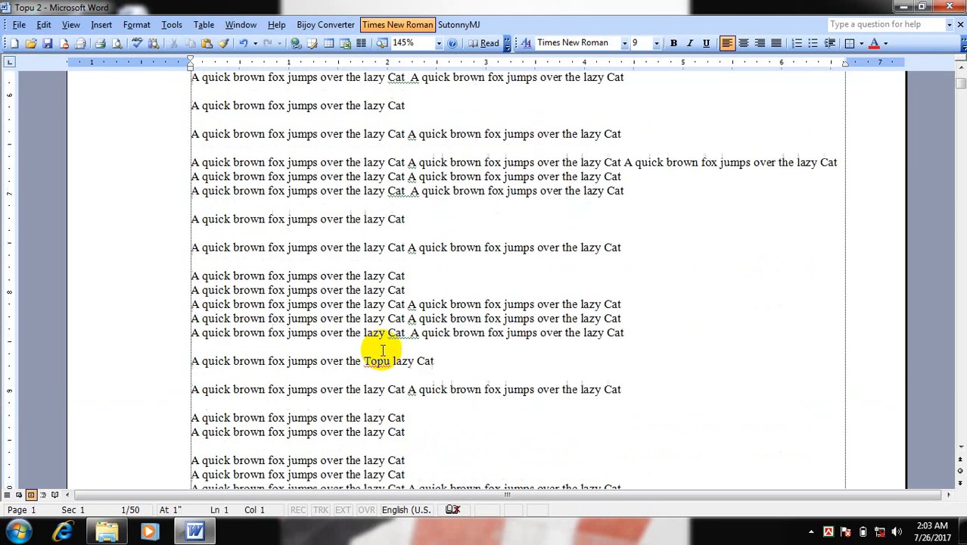
{"action": "scroll", "coordinate": [383, 350], "scroll_direction": "down", "scroll_amount": 10}
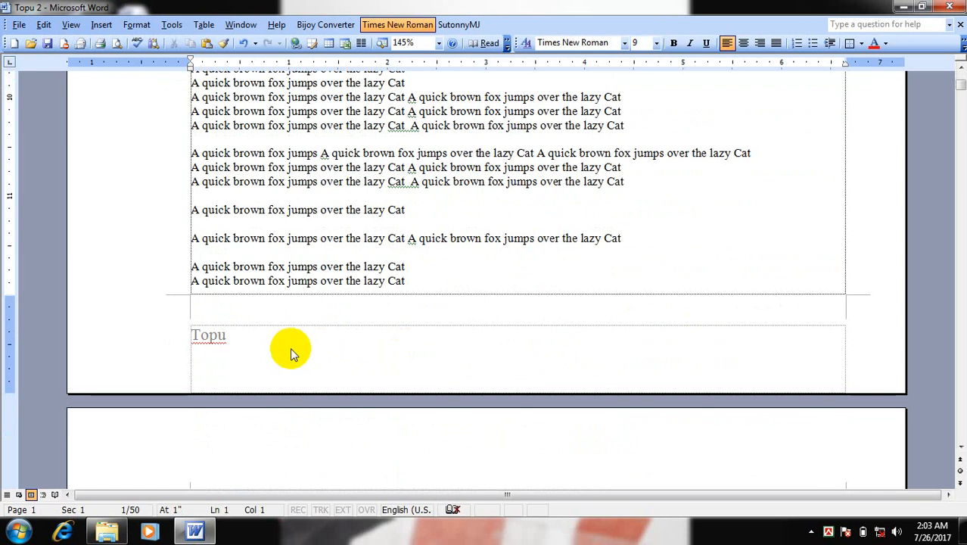
{"action": "scroll", "coordinate": [290, 347], "scroll_direction": "down", "scroll_amount": 10}
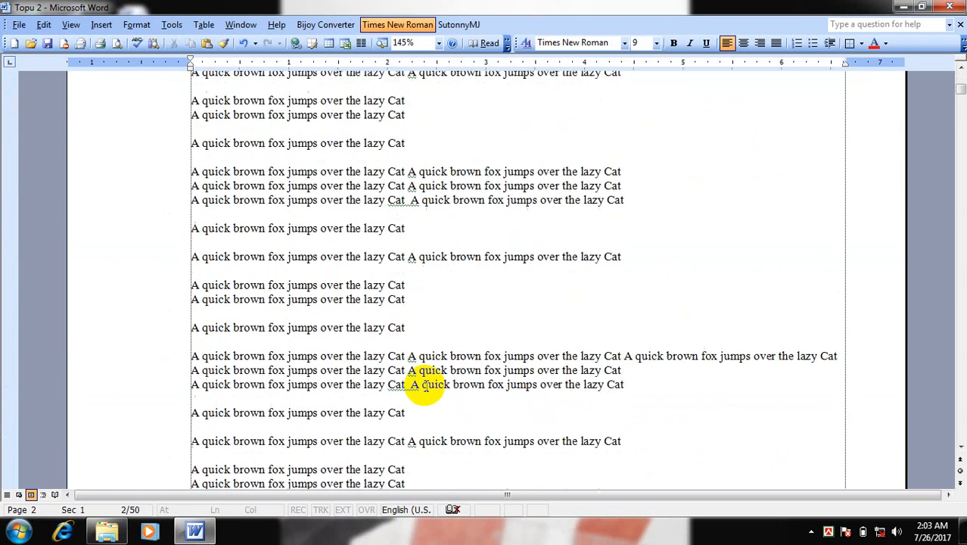
{"action": "scroll", "coordinate": [426, 384], "scroll_direction": "down", "scroll_amount": 12}
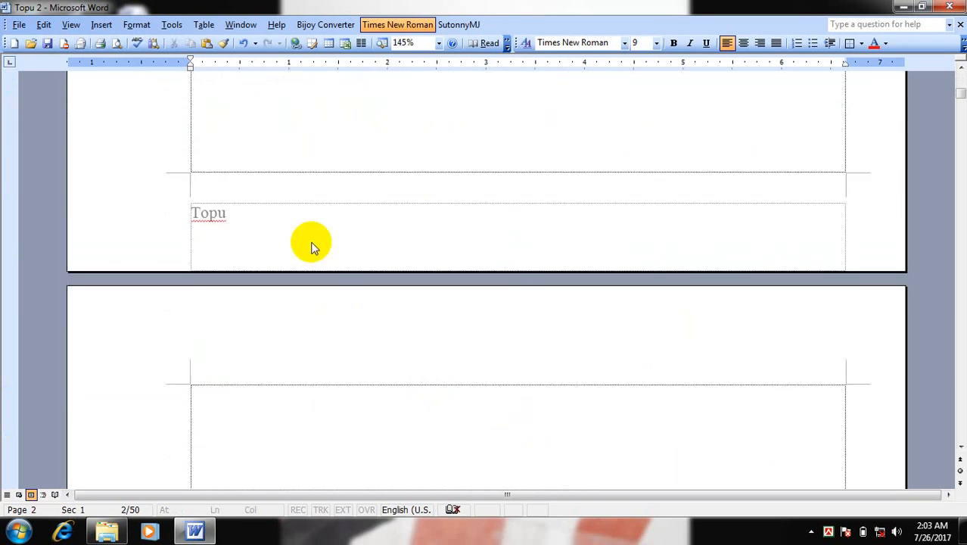
{"action": "scroll", "coordinate": [310, 247], "scroll_direction": "down", "scroll_amount": 1}
Reopen header and footer editing and leave it without entering any text
{"action": "left_click", "coordinate": [71, 24]}
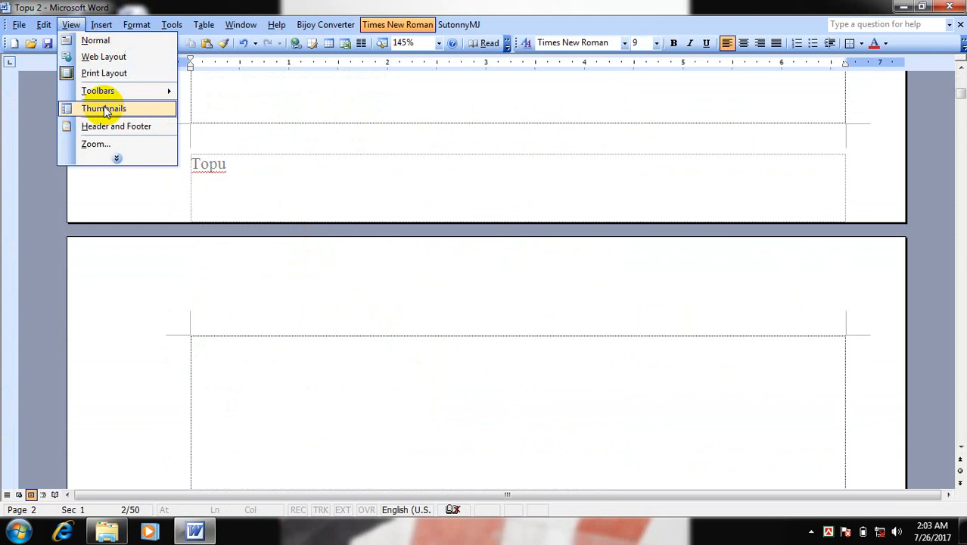
{"action": "left_click", "coordinate": [129, 127]}
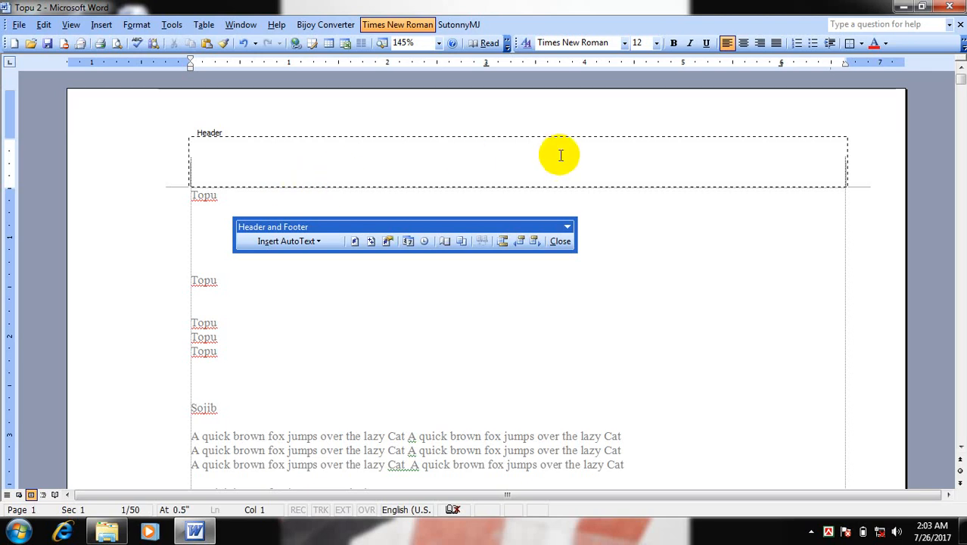
{"action": "left_click", "coordinate": [561, 241]}
{"action": "scroll", "coordinate": [427, 341], "scroll_direction": "down", "scroll_amount": 2}
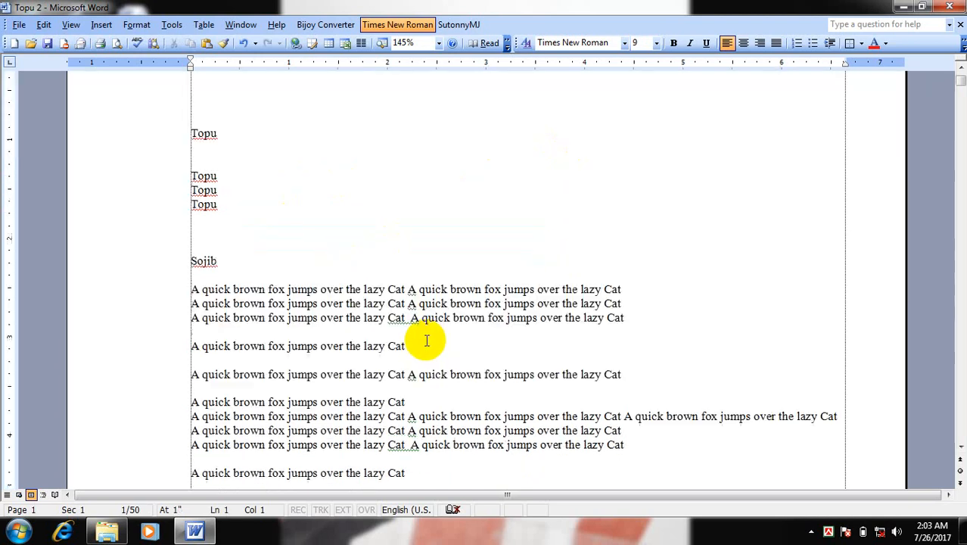
{"action": "left_click", "coordinate": [71, 25]}
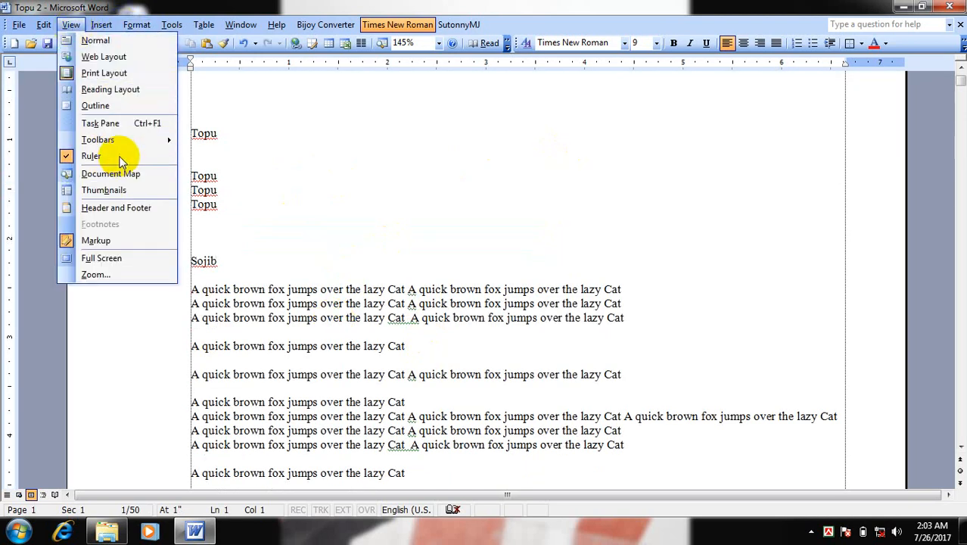
{"action": "mouse_move", "coordinate": [112, 30]}
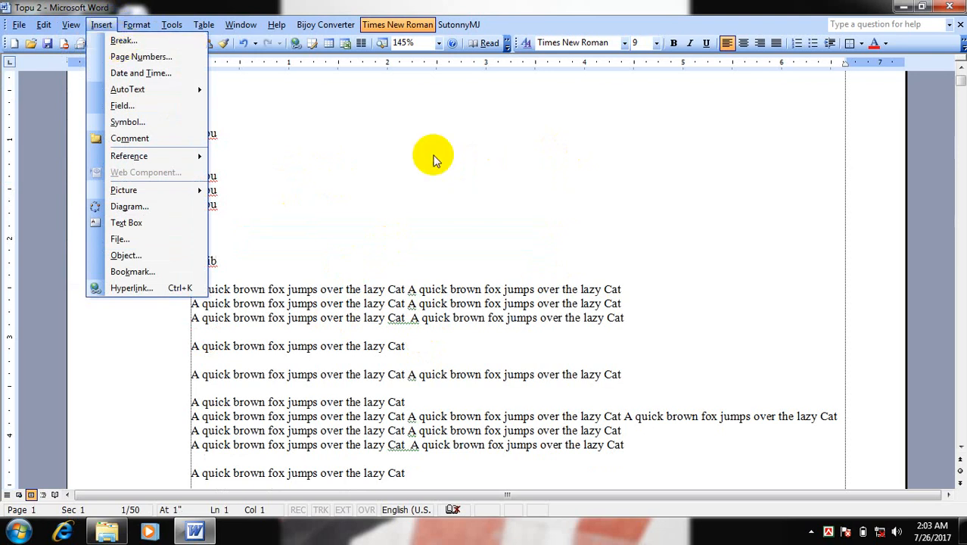
{"action": "left_click", "coordinate": [369, 149]}
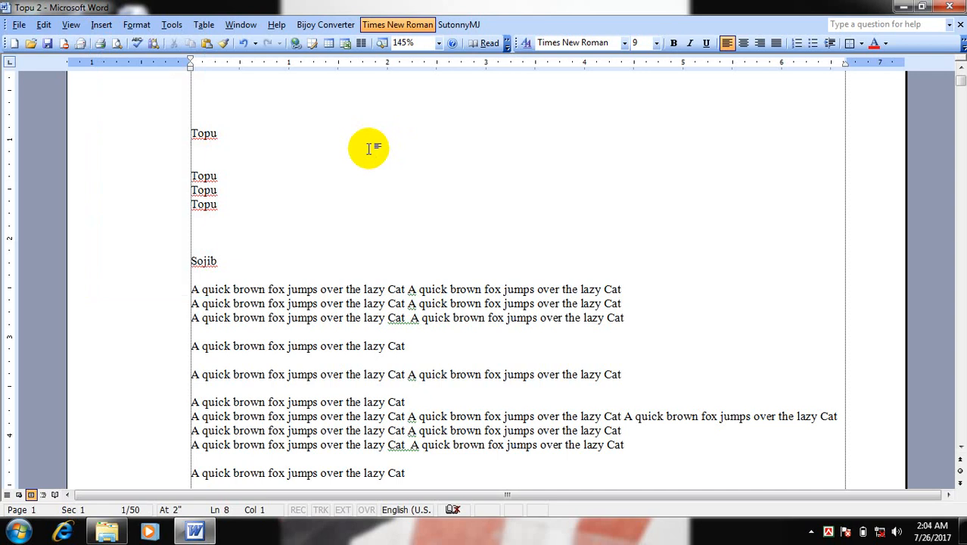
Insert two page breaks in succession at the end of the document
{"action": "key", "text": "ctrl+End"}
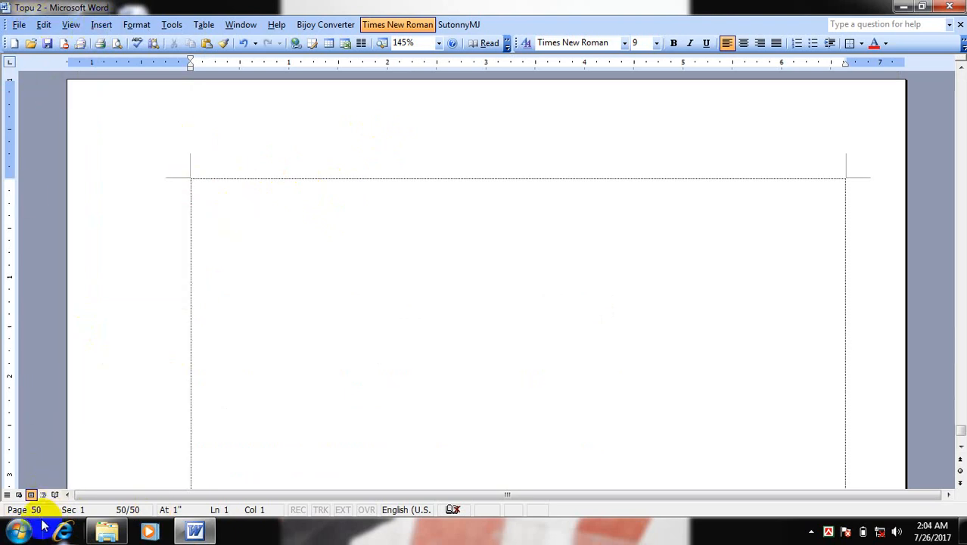
{"action": "left_click", "coordinate": [102, 24]}
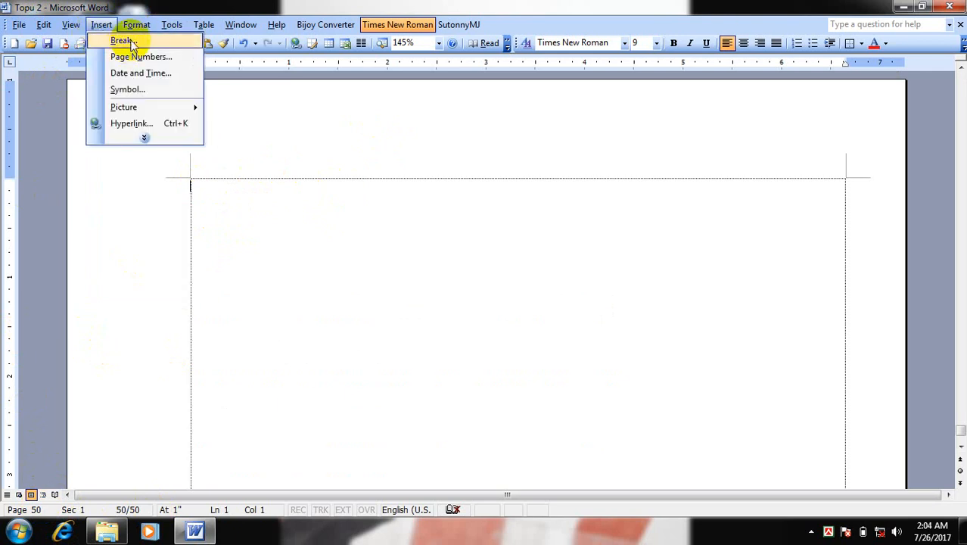
{"action": "left_click", "coordinate": [123, 41]}
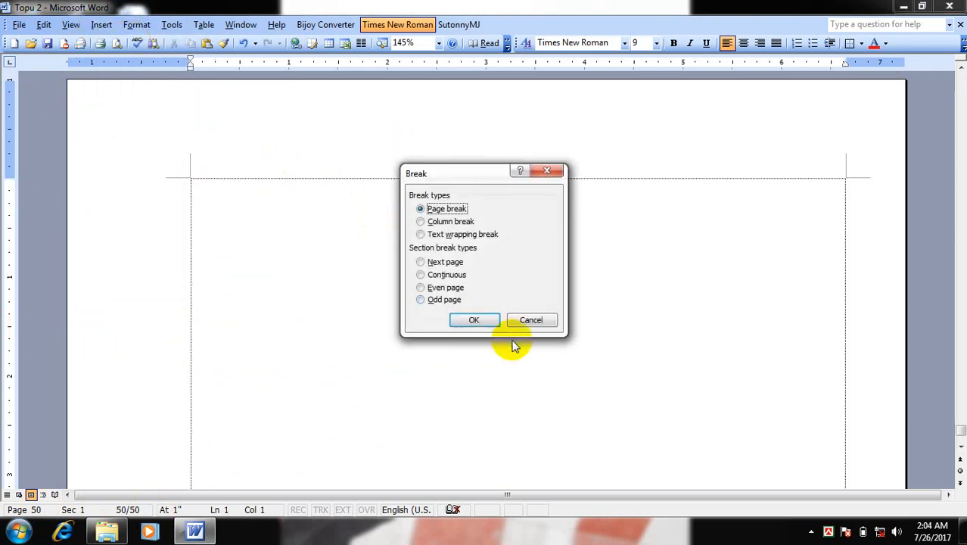
{"action": "left_click", "coordinate": [476, 321]}
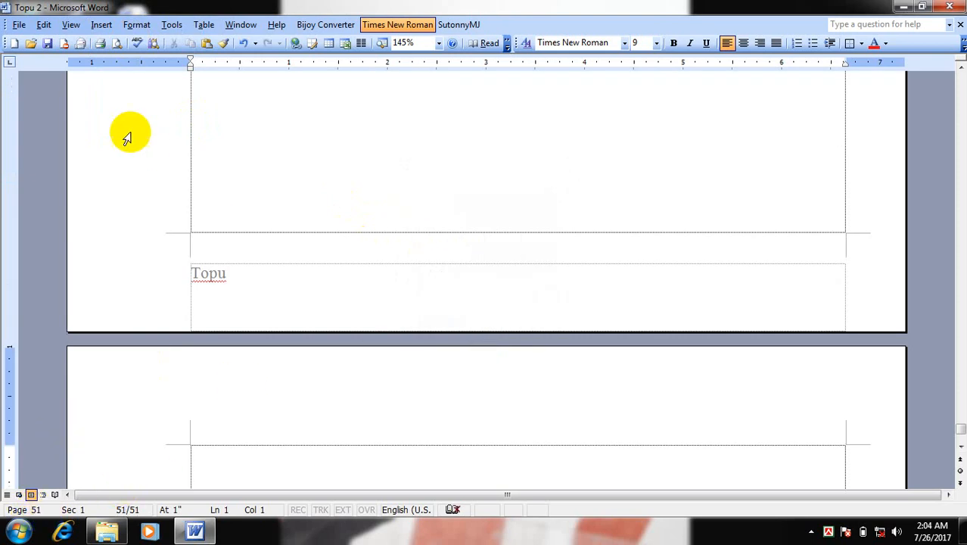
{"action": "left_click", "coordinate": [101, 24]}
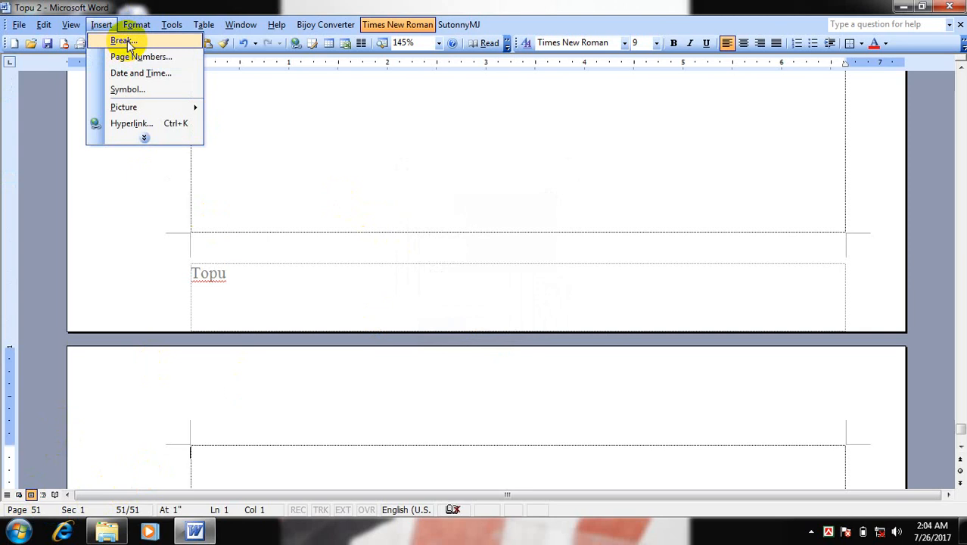
{"action": "left_click", "coordinate": [123, 41]}
{"action": "left_click", "coordinate": [474, 319]}
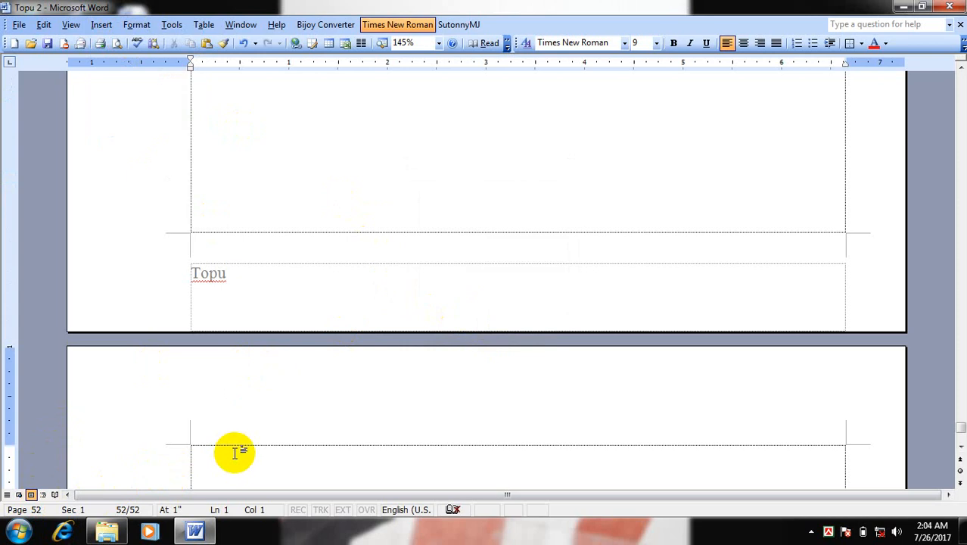
Launch the Windows On-Screen Keyboard from the Ease of Access accessories and move it lower over the document
{"action": "left_click", "coordinate": [5, 534]}
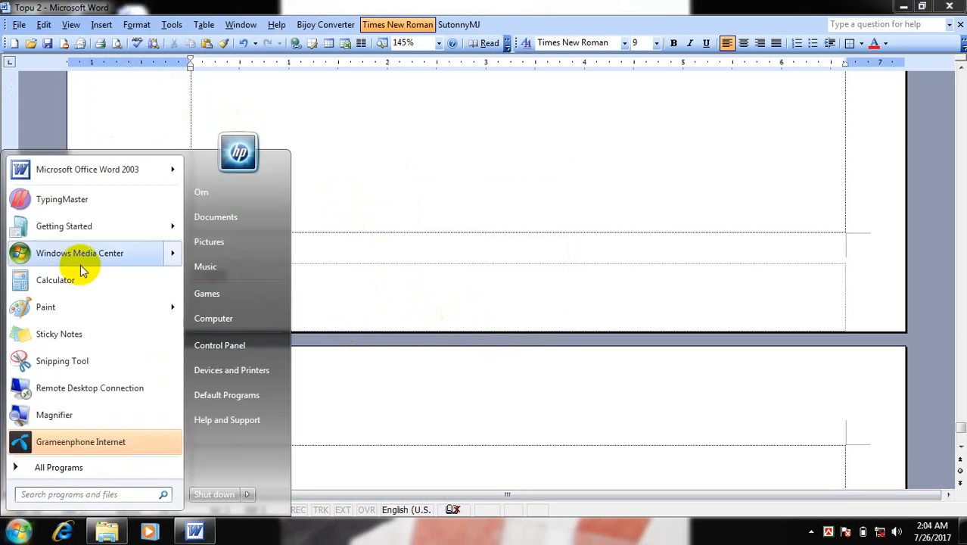
{"action": "left_click", "coordinate": [58, 465]}
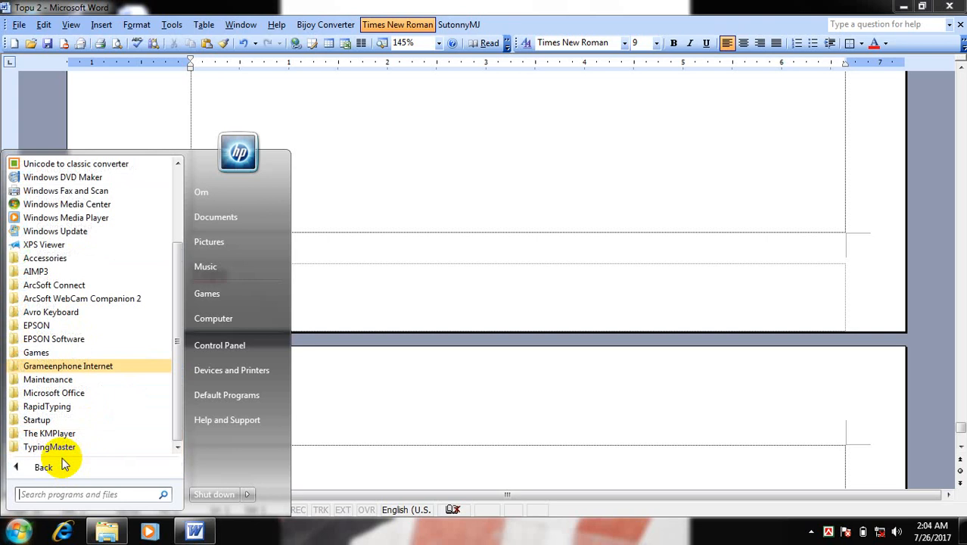
{"action": "left_click", "coordinate": [72, 261]}
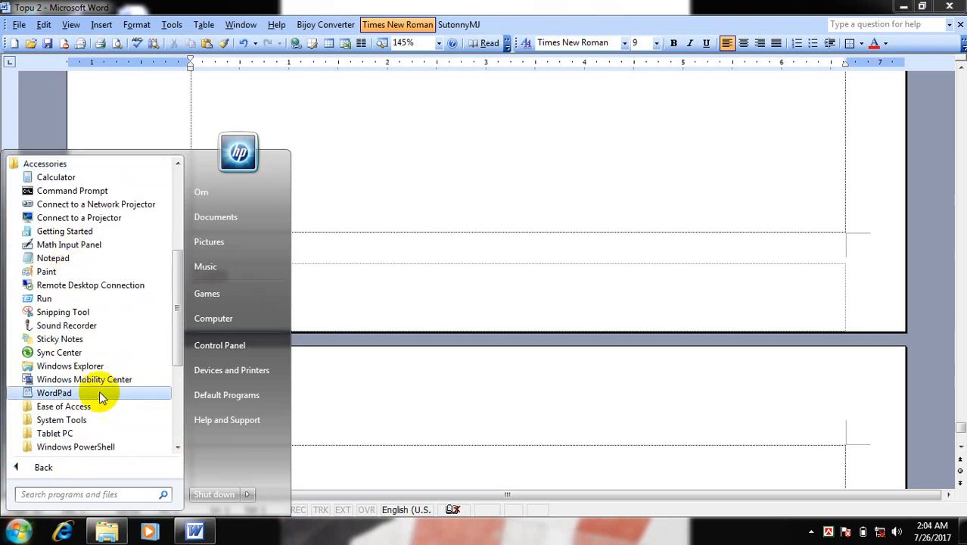
{"action": "left_click", "coordinate": [86, 412]}
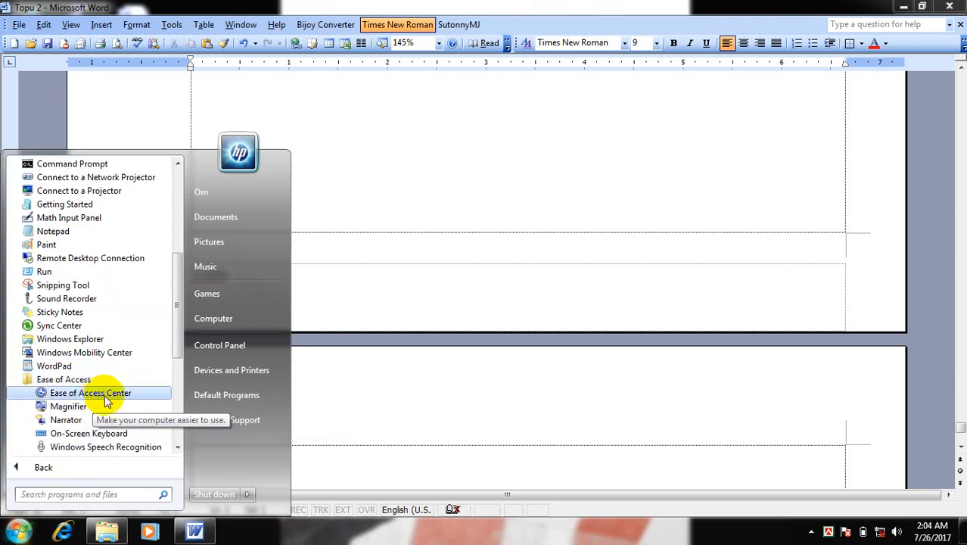
{"action": "left_click", "coordinate": [106, 430]}
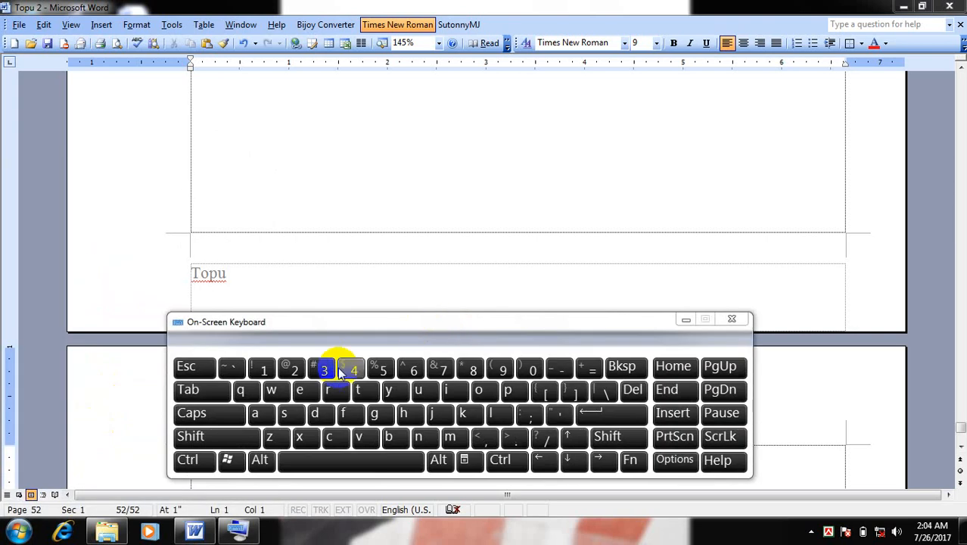
{"action": "left_click_drag", "start_coordinate": [303, 323], "coordinate": [431, 348]}
Insert three more page breaks at the end of the document with the on-screen keyboard, and close that keyboard
{"action": "left_click", "coordinate": [224, 453]}
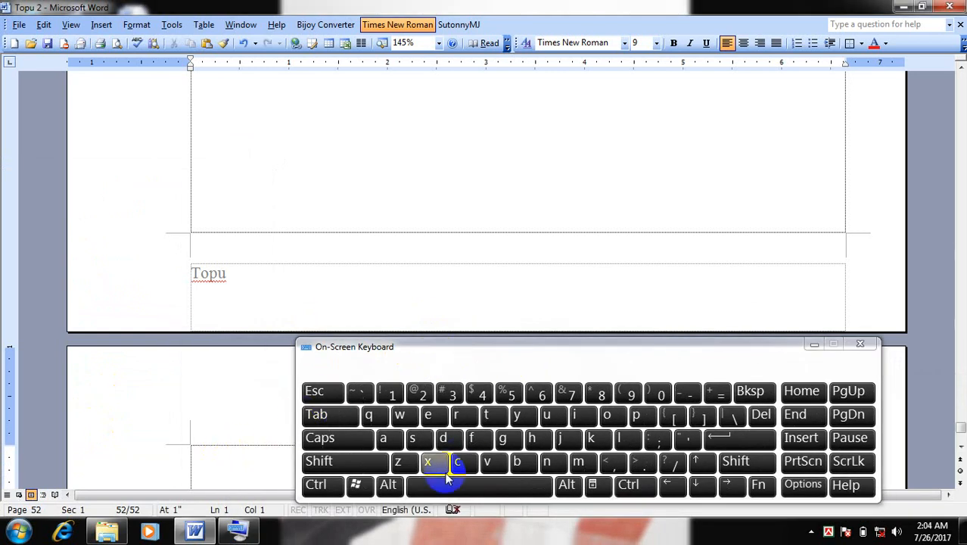
{"action": "left_click", "coordinate": [316, 485]}
{"action": "left_click", "coordinate": [753, 441]}
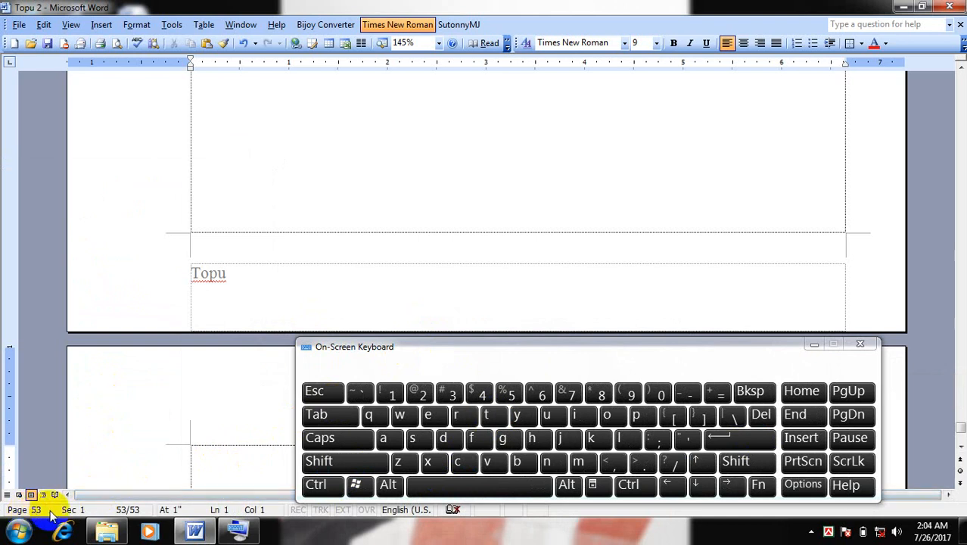
{"action": "left_click", "coordinate": [315, 484]}
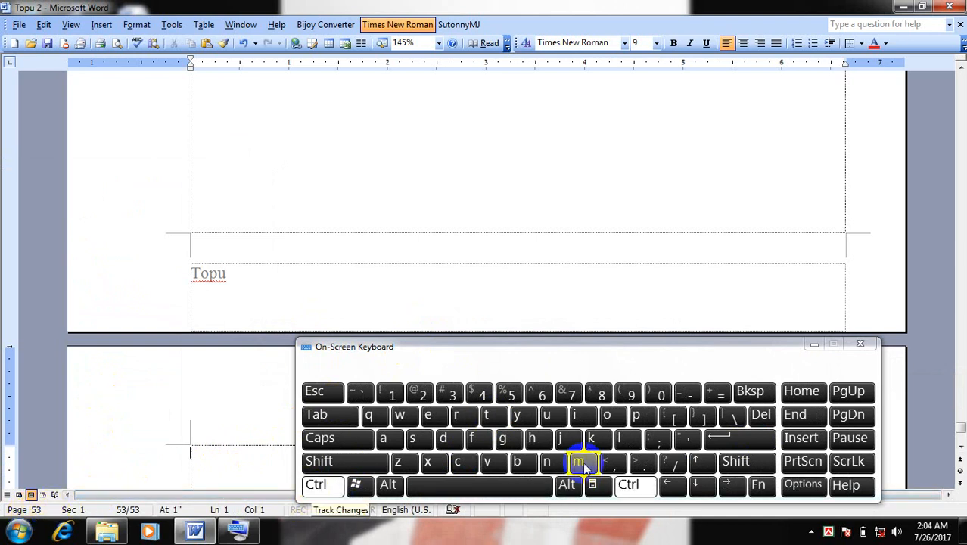
{"action": "left_click", "coordinate": [746, 439]}
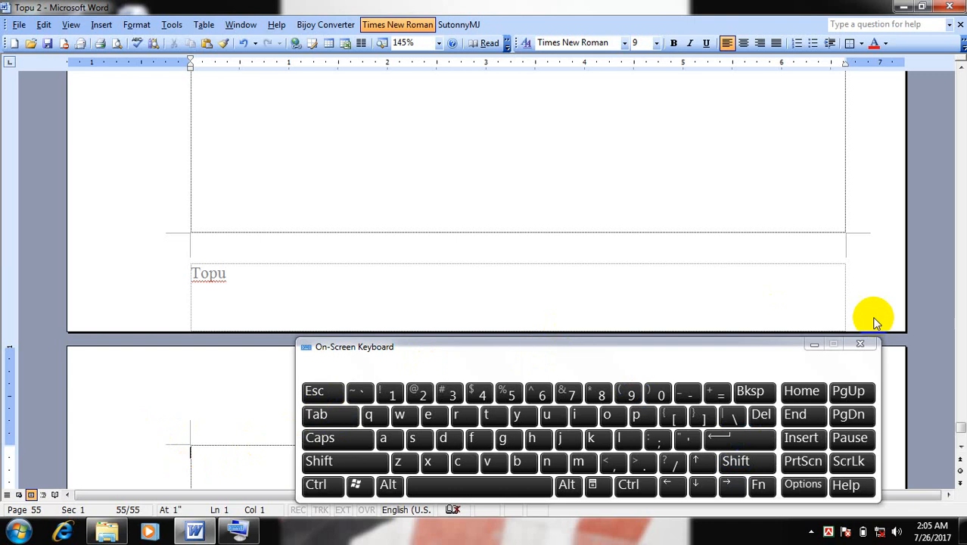
{"action": "left_click", "coordinate": [859, 344]}
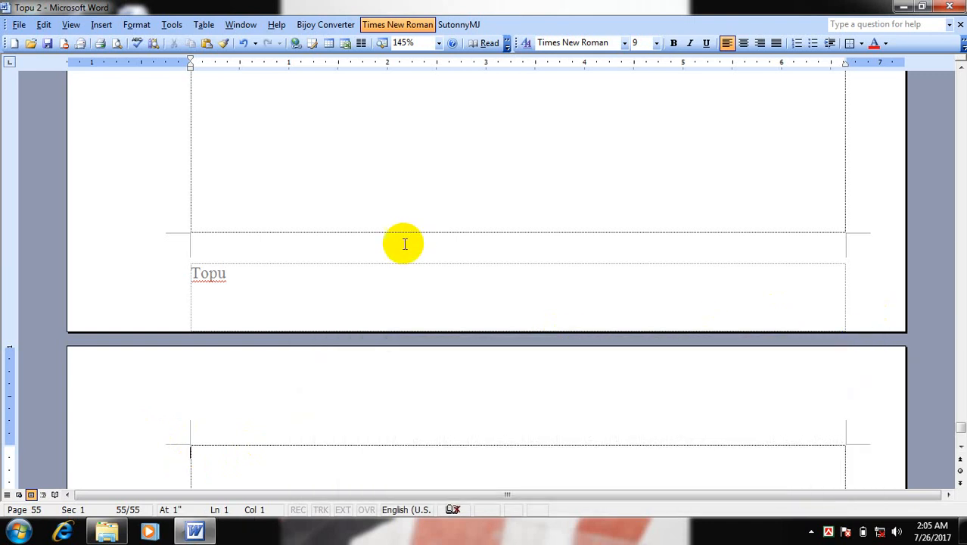
Open the Page Numbers settings from the document's last page and set the number position to Top of page (Header)
{"action": "scroll", "coordinate": [337, 400], "scroll_direction": "down", "scroll_amount": 3}
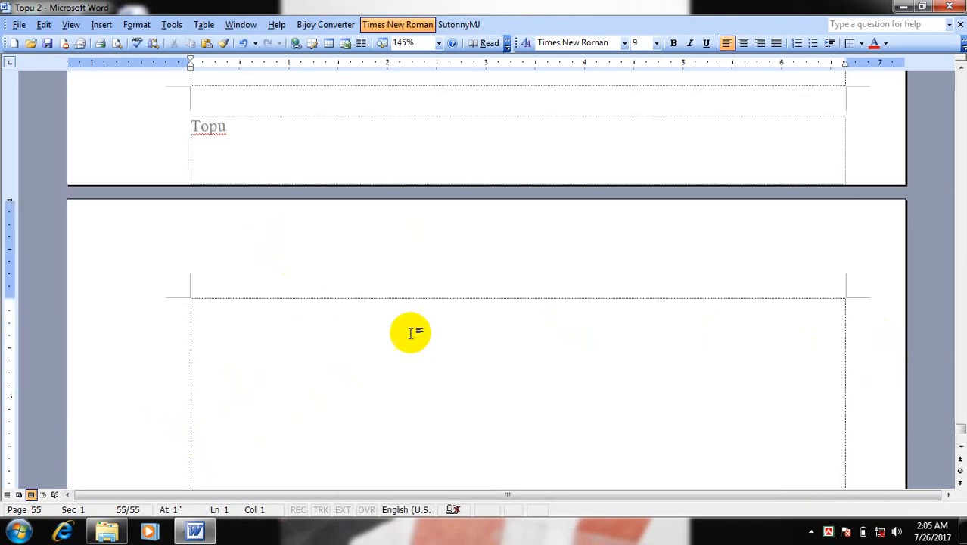
{"action": "scroll", "coordinate": [325, 331], "scroll_direction": "down", "scroll_amount": 2}
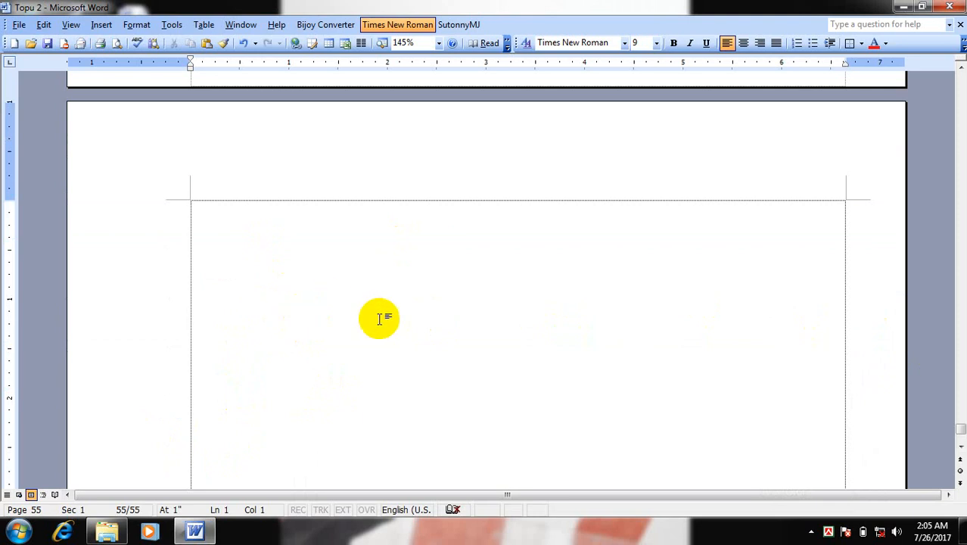
{"action": "scroll", "coordinate": [312, 333], "scroll_direction": "down", "scroll_amount": 2}
{"action": "scroll", "coordinate": [312, 333], "scroll_direction": "down", "scroll_amount": 8}
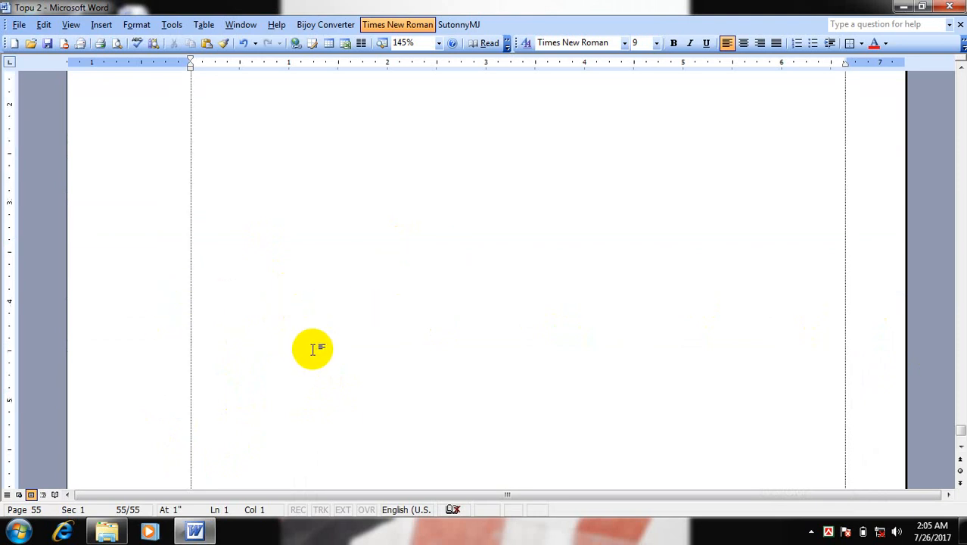
{"action": "scroll", "coordinate": [257, 303], "scroll_direction": "up", "scroll_amount": 10}
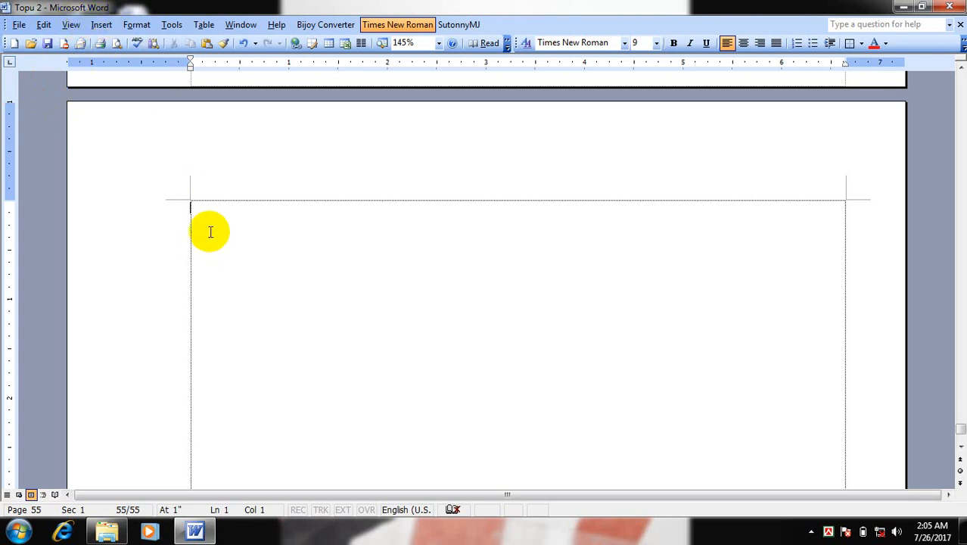
{"action": "left_click", "coordinate": [98, 28]}
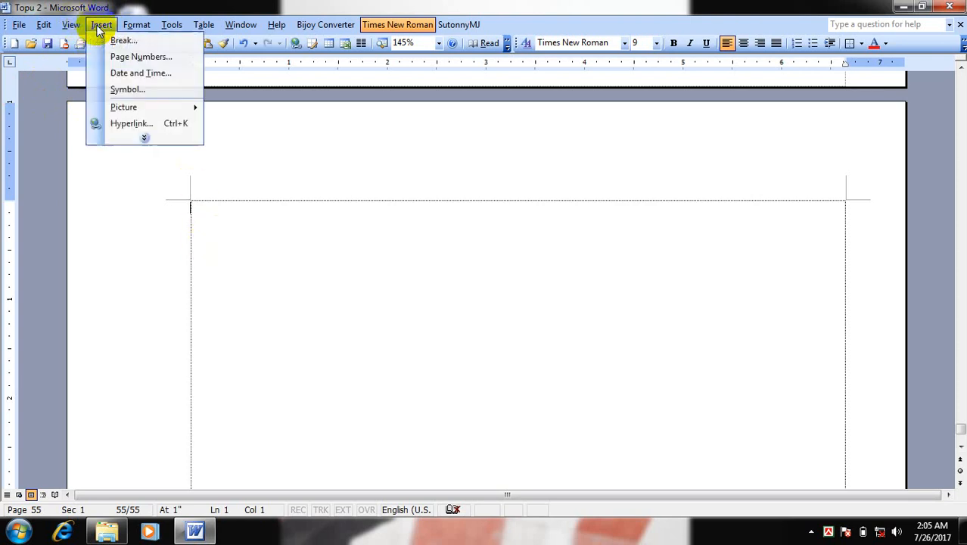
{"action": "left_click", "coordinate": [152, 138]}
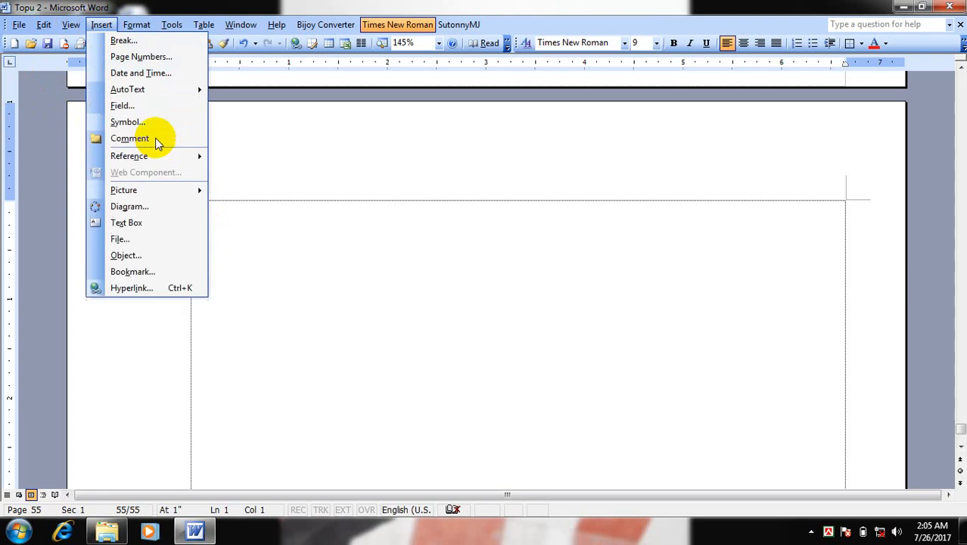
{"action": "left_click", "coordinate": [155, 57]}
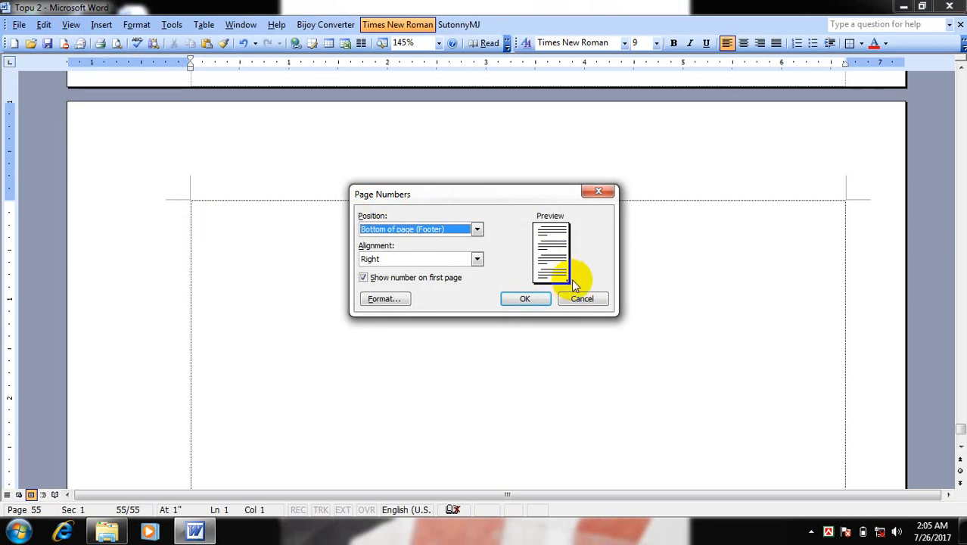
{"action": "left_click", "coordinate": [421, 230]}
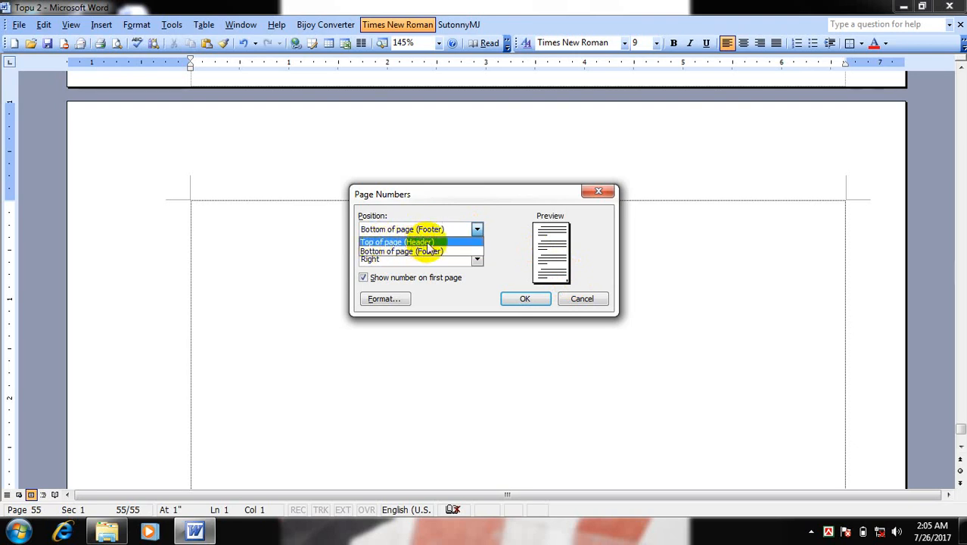
{"action": "left_click", "coordinate": [448, 243]}
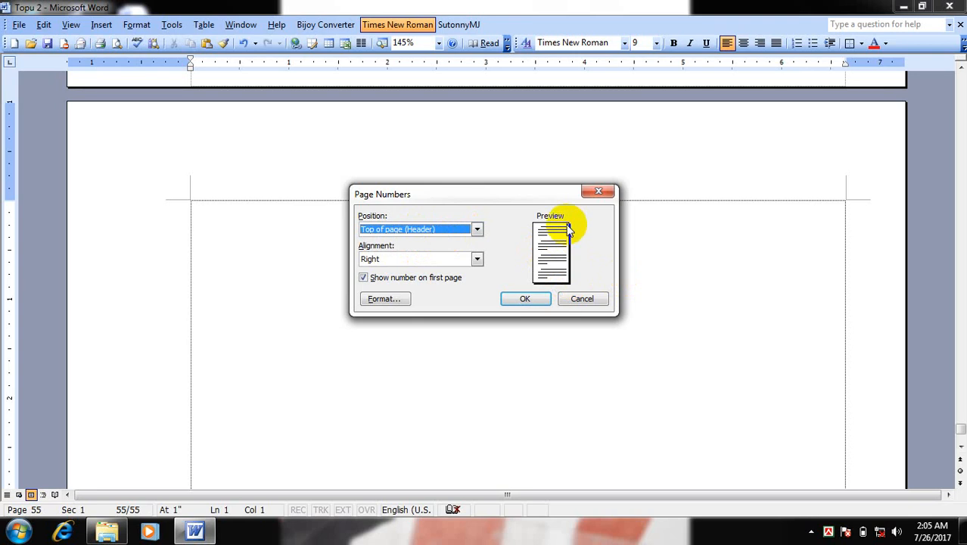
Try the Left, Center and Right alignments for the page numbers in turn
{"action": "left_click", "coordinate": [403, 259]}
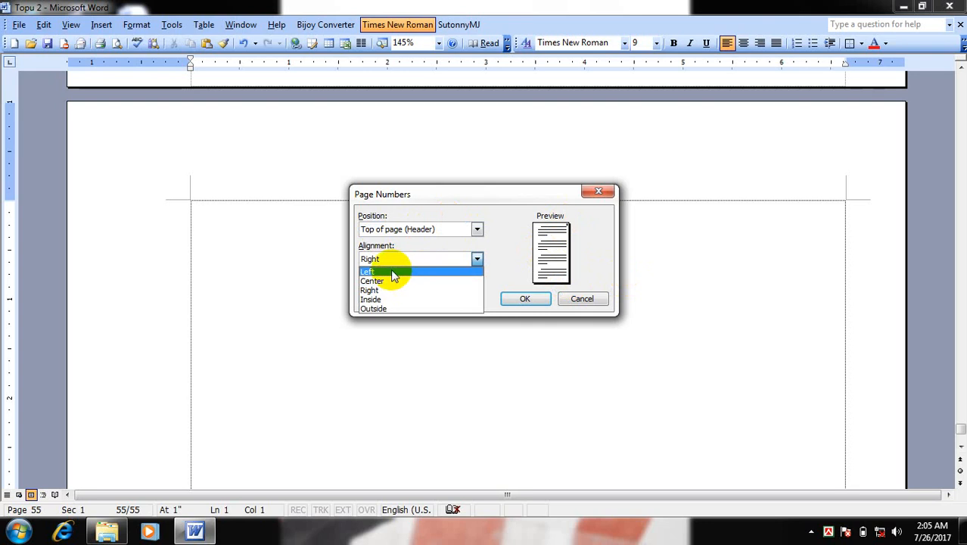
{"action": "left_click", "coordinate": [392, 273]}
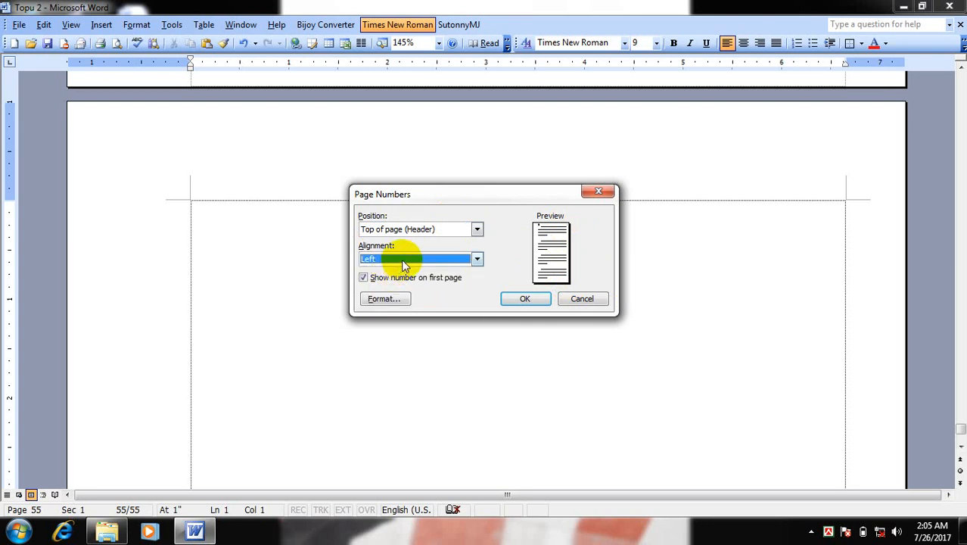
{"action": "left_click", "coordinate": [402, 261]}
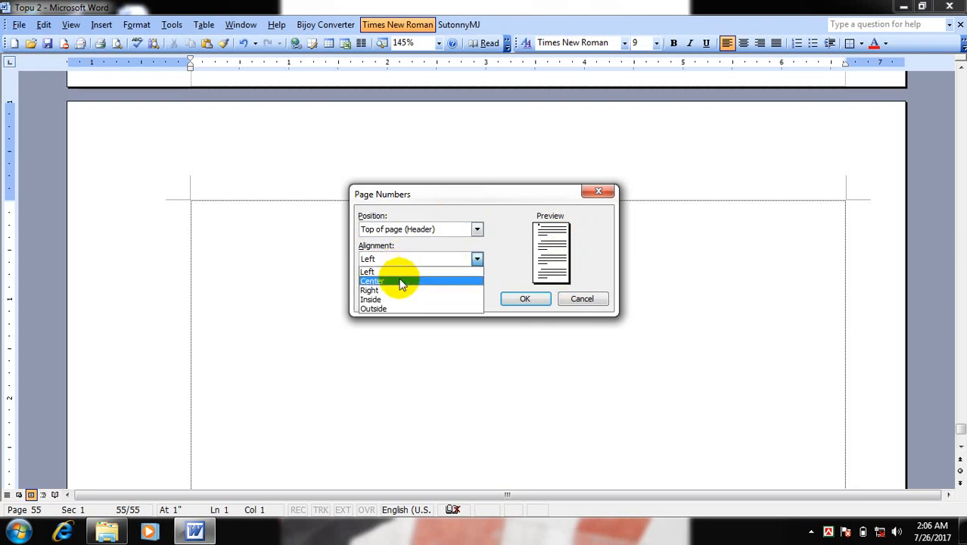
{"action": "left_click", "coordinate": [401, 282]}
{"action": "left_click", "coordinate": [404, 260]}
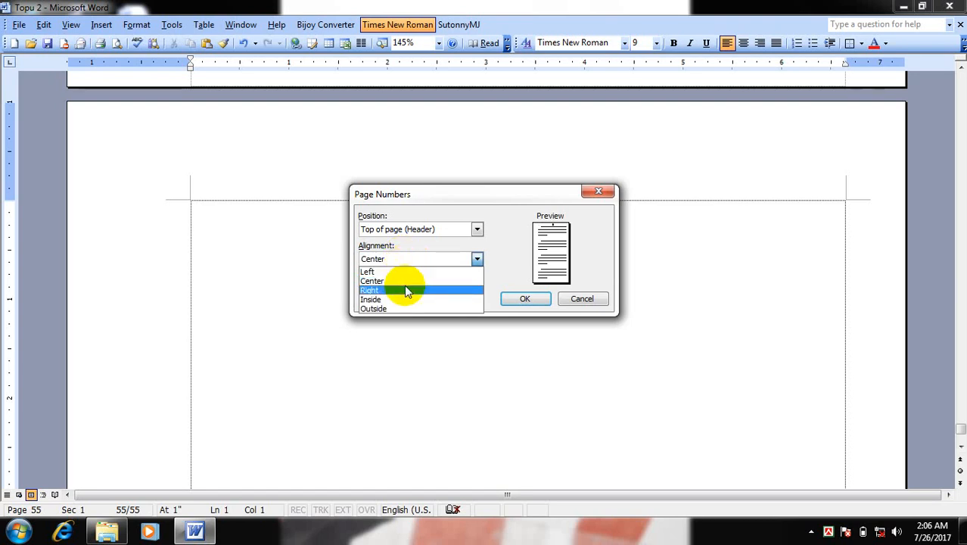
{"action": "left_click", "coordinate": [407, 291]}
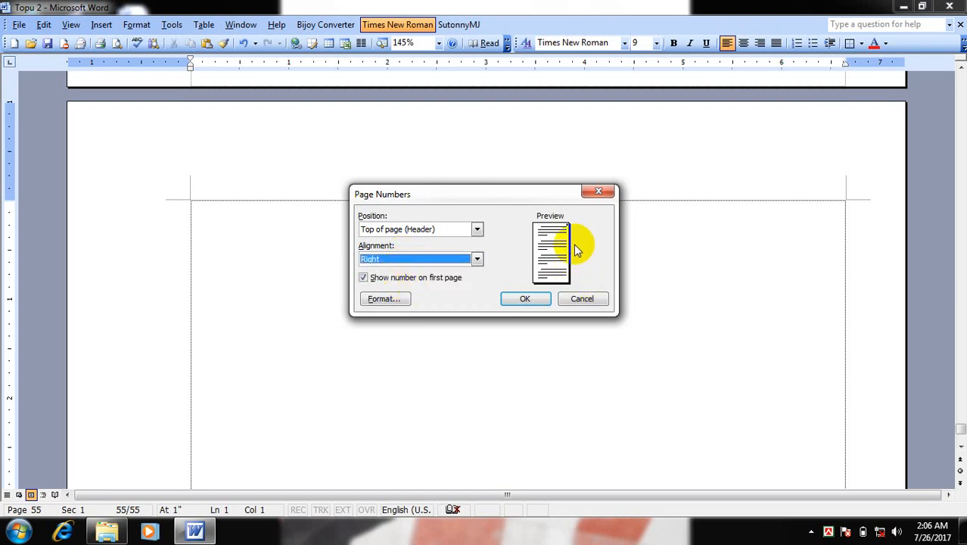
Set the page number alignment to Center and apply the page numbers to the document
{"action": "left_click", "coordinate": [385, 259]}
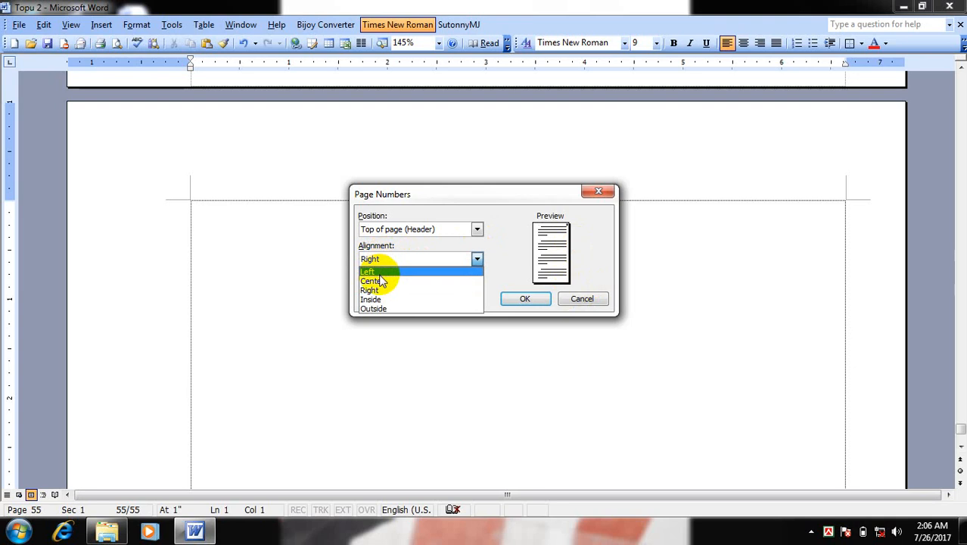
{"action": "left_click", "coordinate": [382, 282]}
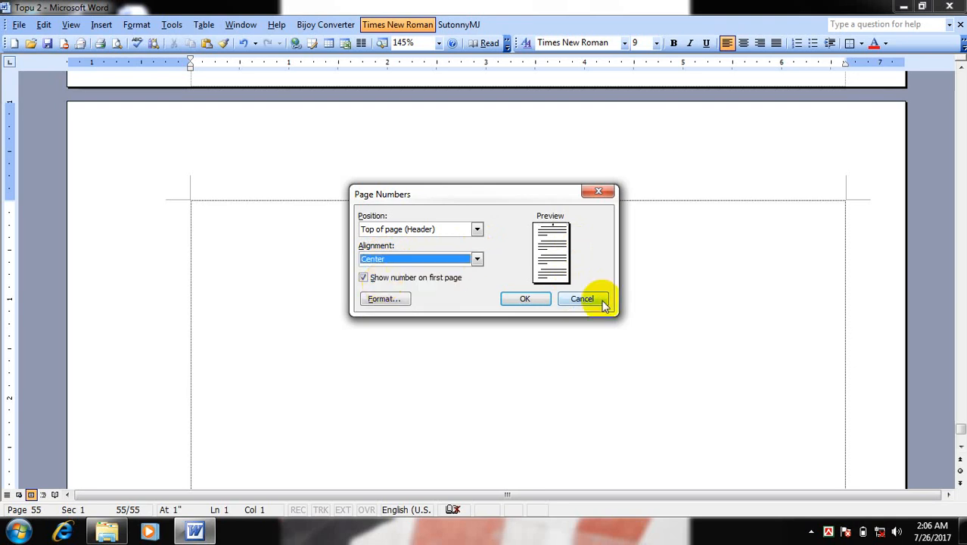
{"action": "left_click", "coordinate": [531, 299]}
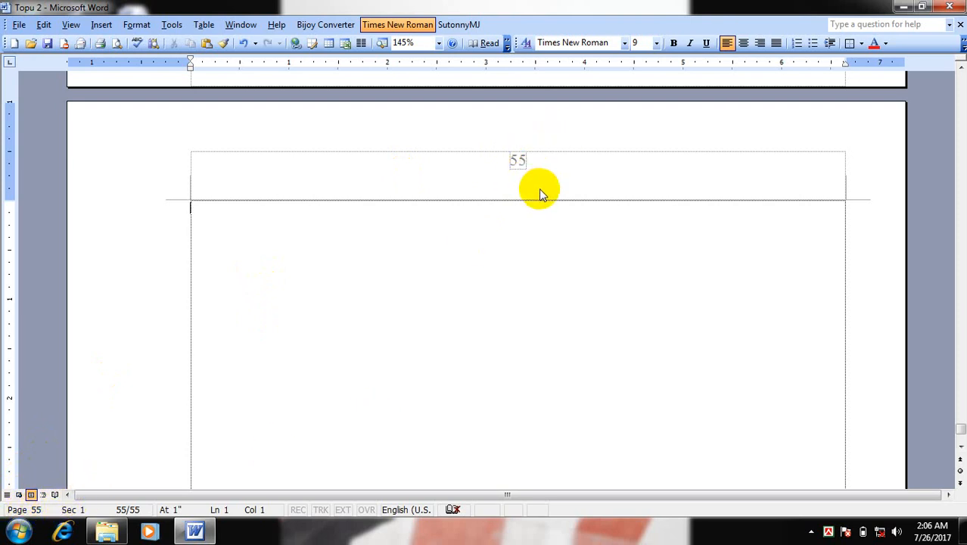
Close the document and exit the program without saving the changes to "Topu 2"
{"action": "scroll", "coordinate": [340, 243], "scroll_direction": "up", "scroll_amount": 10}
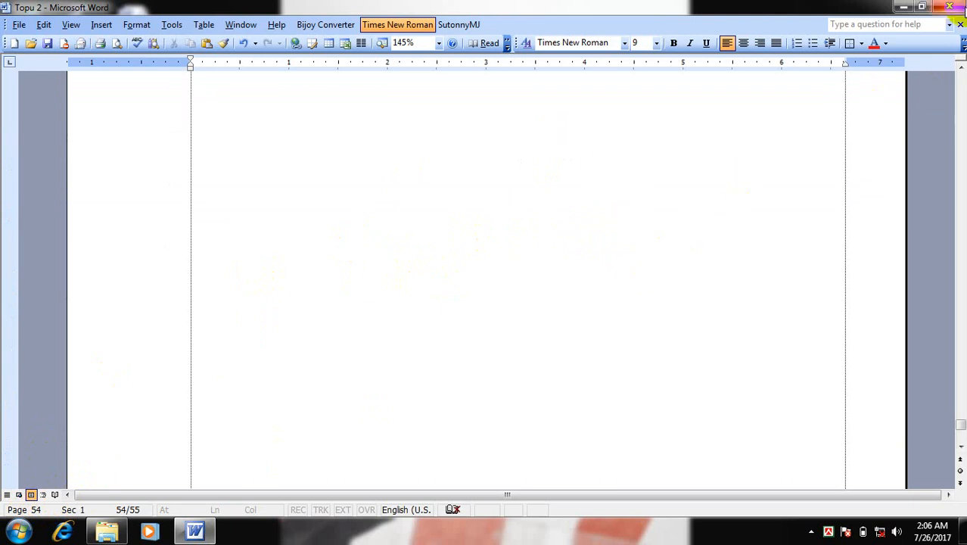
{"action": "left_click", "coordinate": [960, 6]}
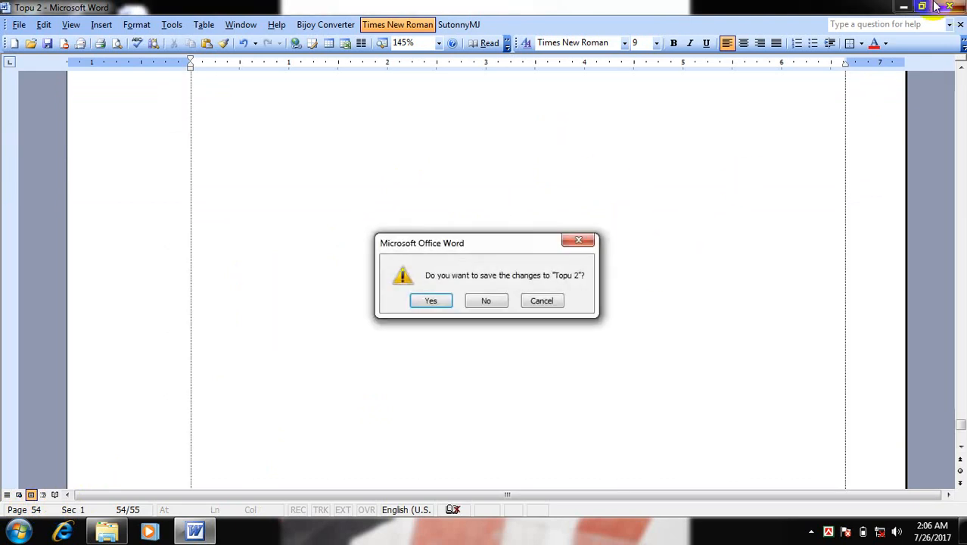
{"action": "left_click", "coordinate": [487, 301]}
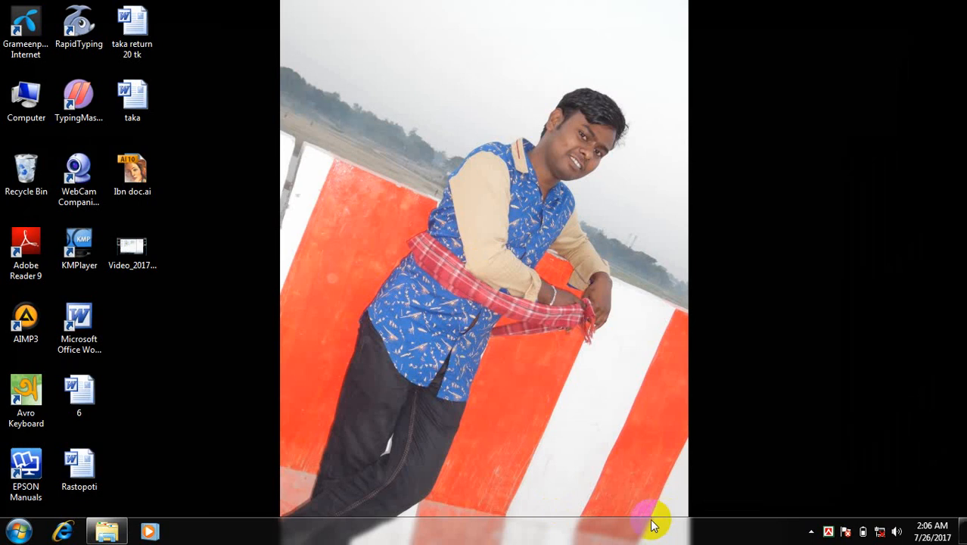